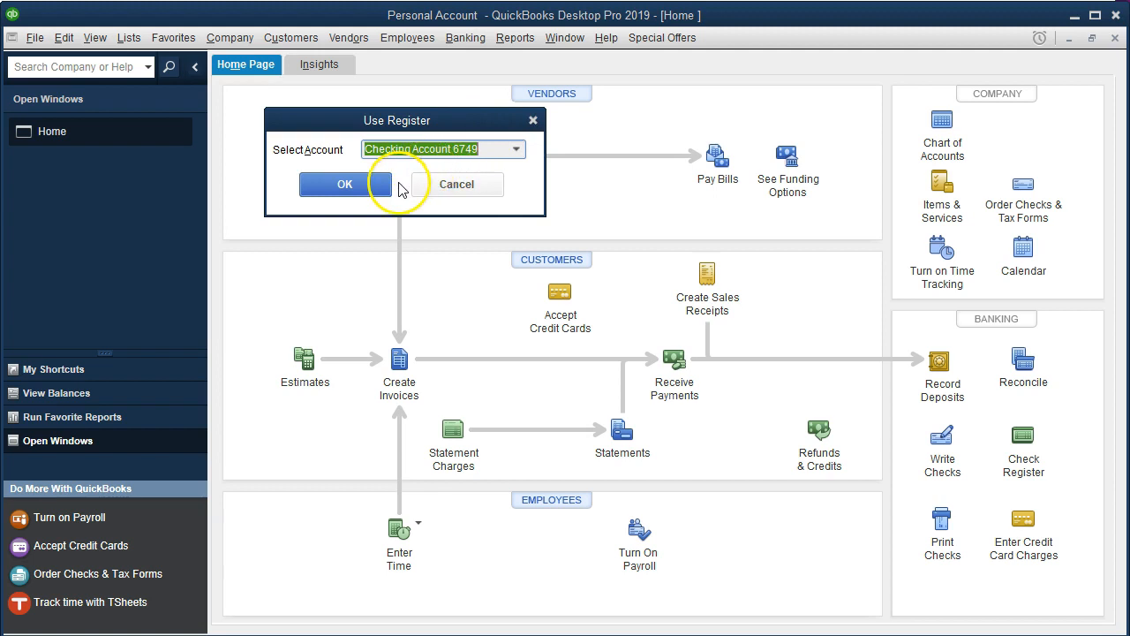
- Open the Checking Account 6749 register and review the Jan Personal Checking statement for the next unentered transaction
left_click(378, 196)
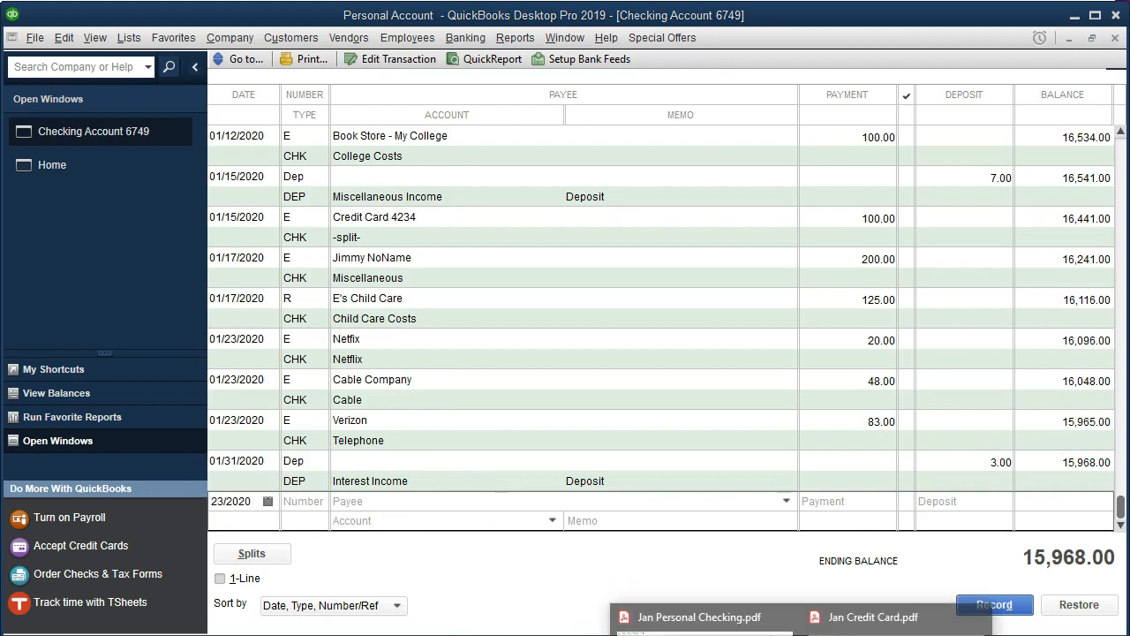
left_click(672, 619)
scroll(672, 470, "up", 10)
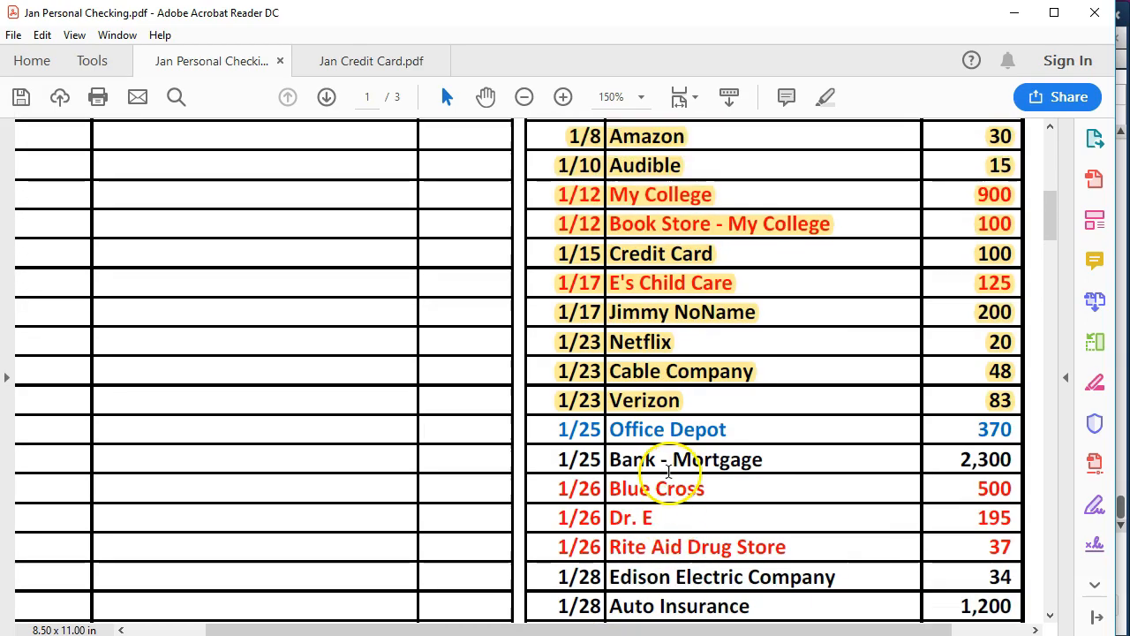
scroll(668, 477, "up", 1)
scroll(669, 477, "down", 3)
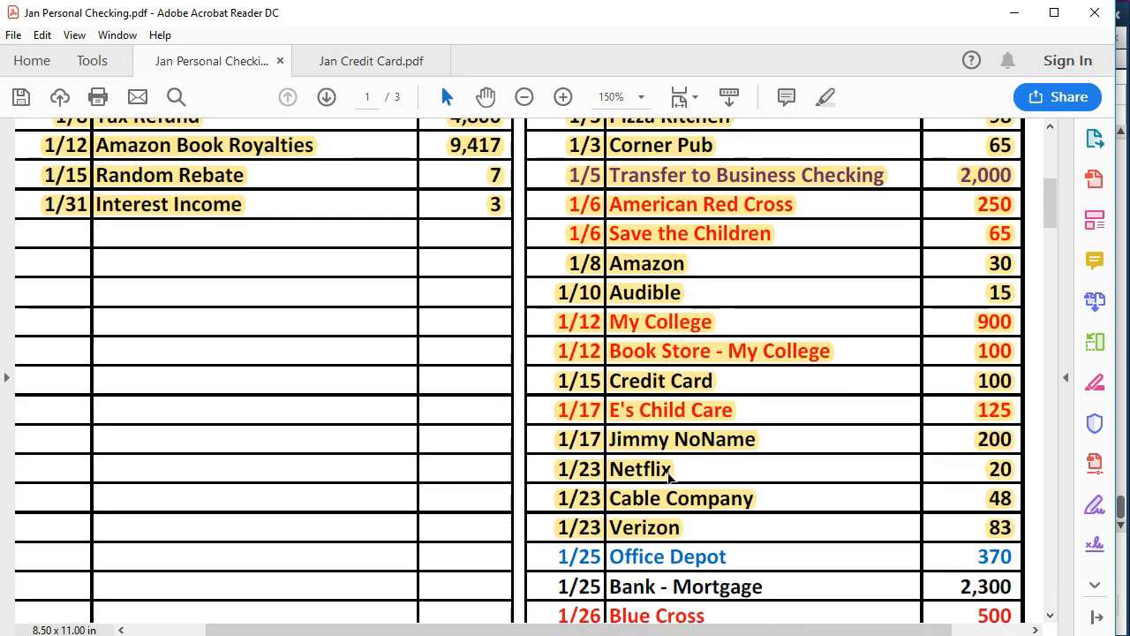
scroll(669, 477, "down", 3)
scroll(669, 477, "down", 2)
scroll(669, 474, "down", 3)
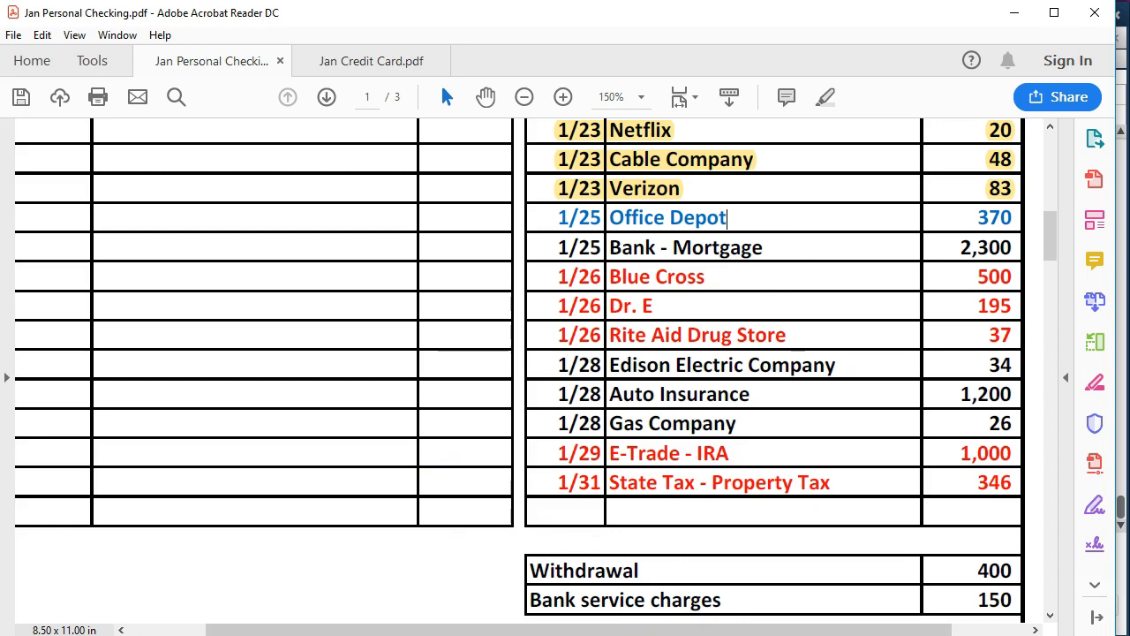
- Start a new register entry dated 01/25/2020 with the number e
left_click(760, 633)
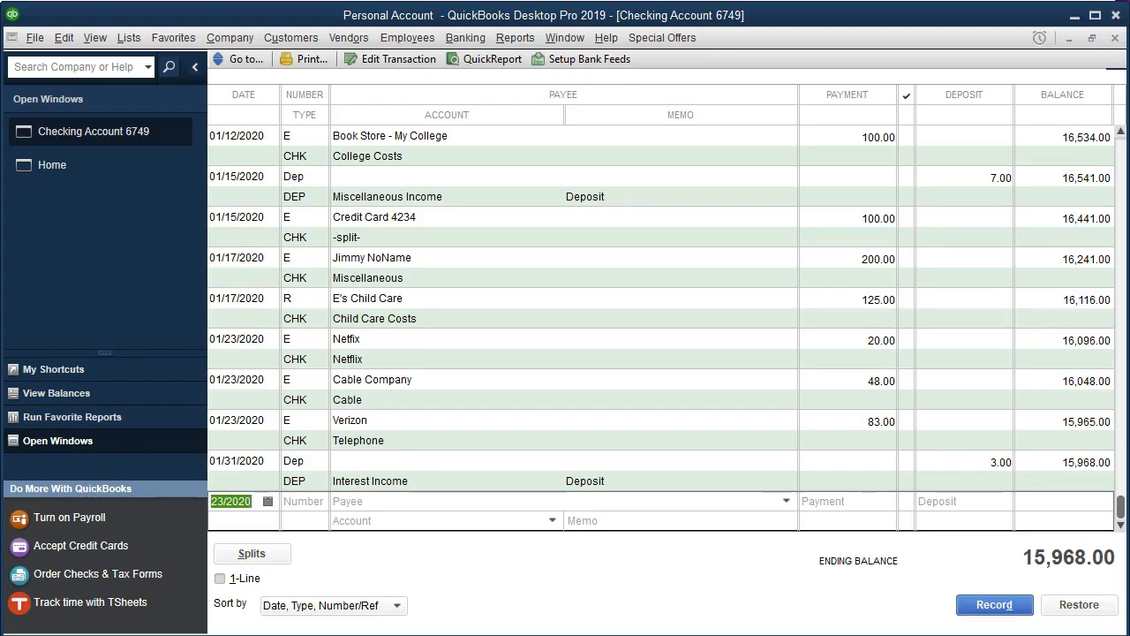
key("plus")
key("plus")
key("plus")
key("Tab")
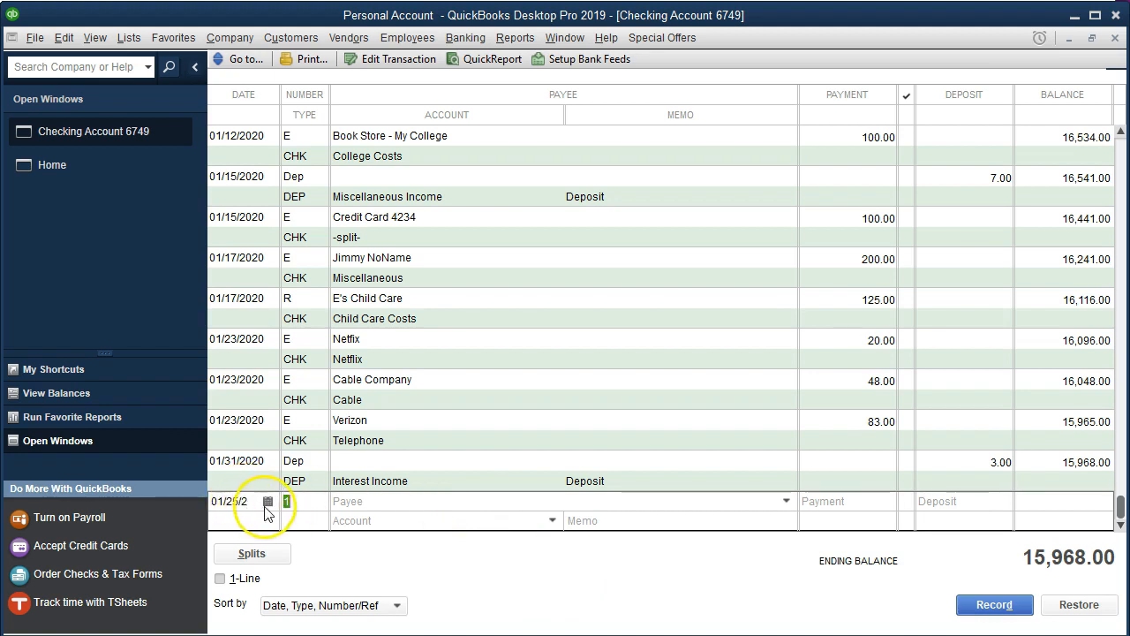
type("e")
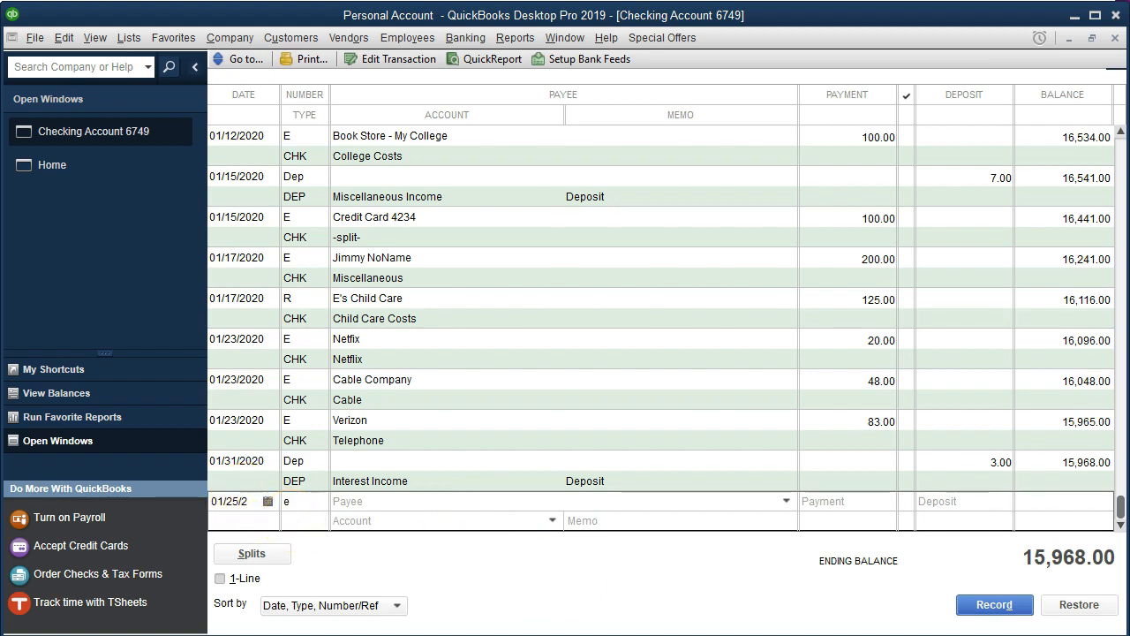
key("Tab")
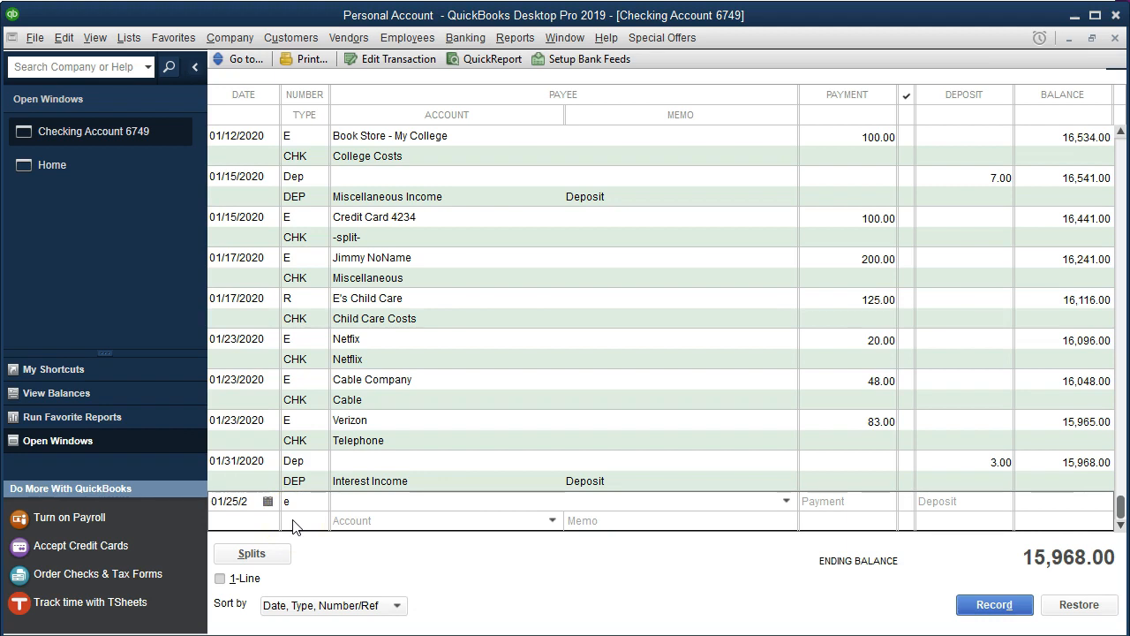
- Enter Office Depot as the payee, quick-adding it to the name list, with a payment of 370
type("Office ")
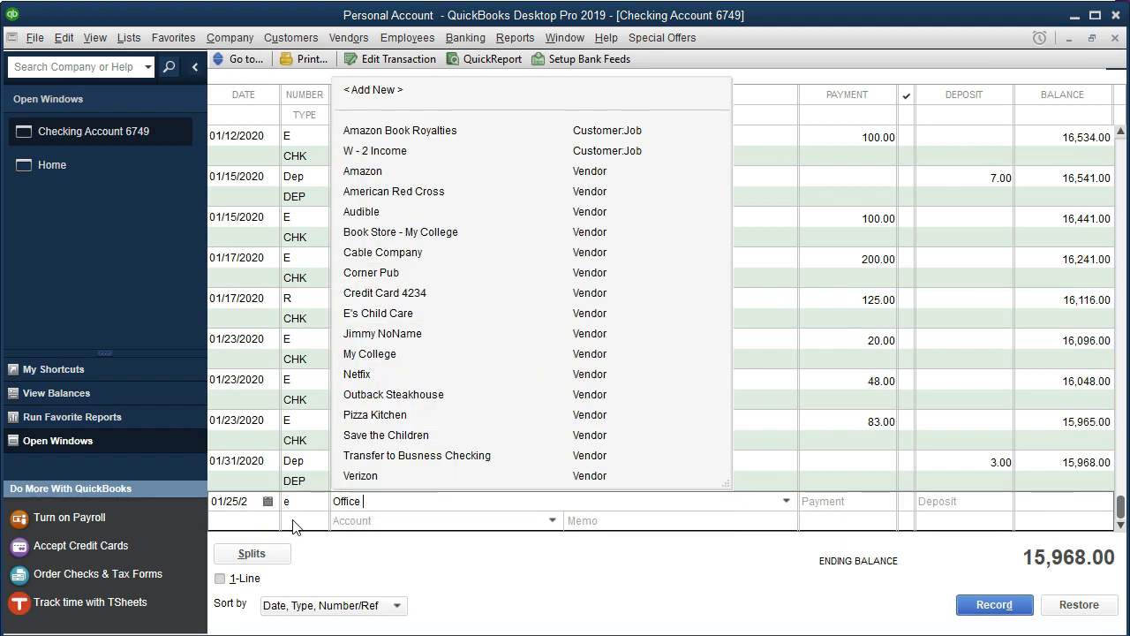
type("Depot")
key("Tab")
left_click(467, 205)
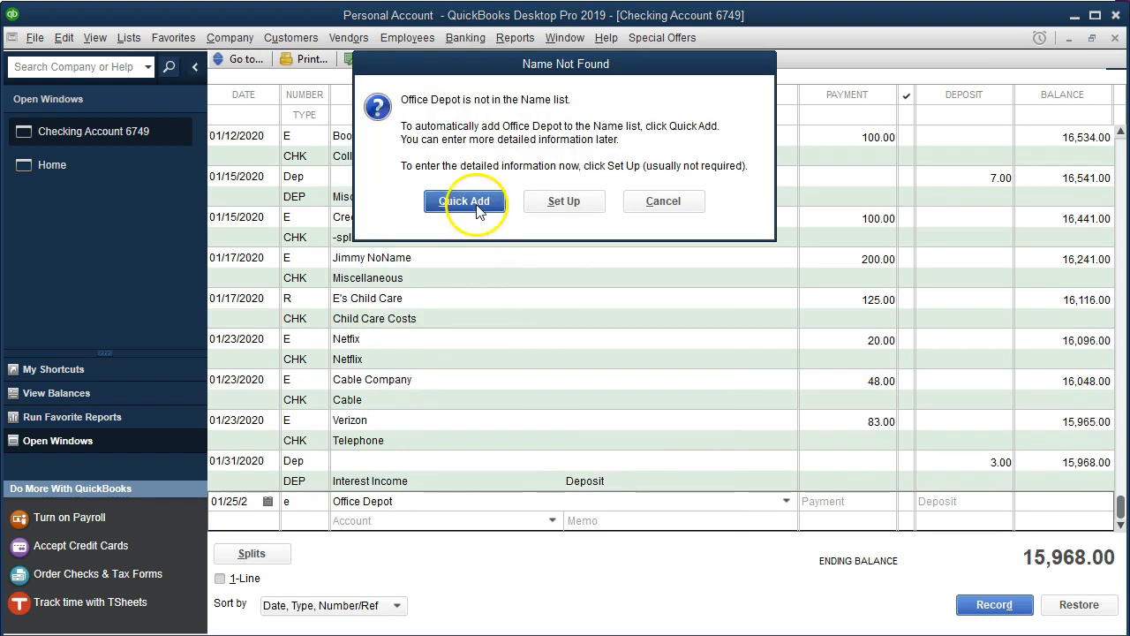
left_click(571, 329)
type("370")
key("Tab")
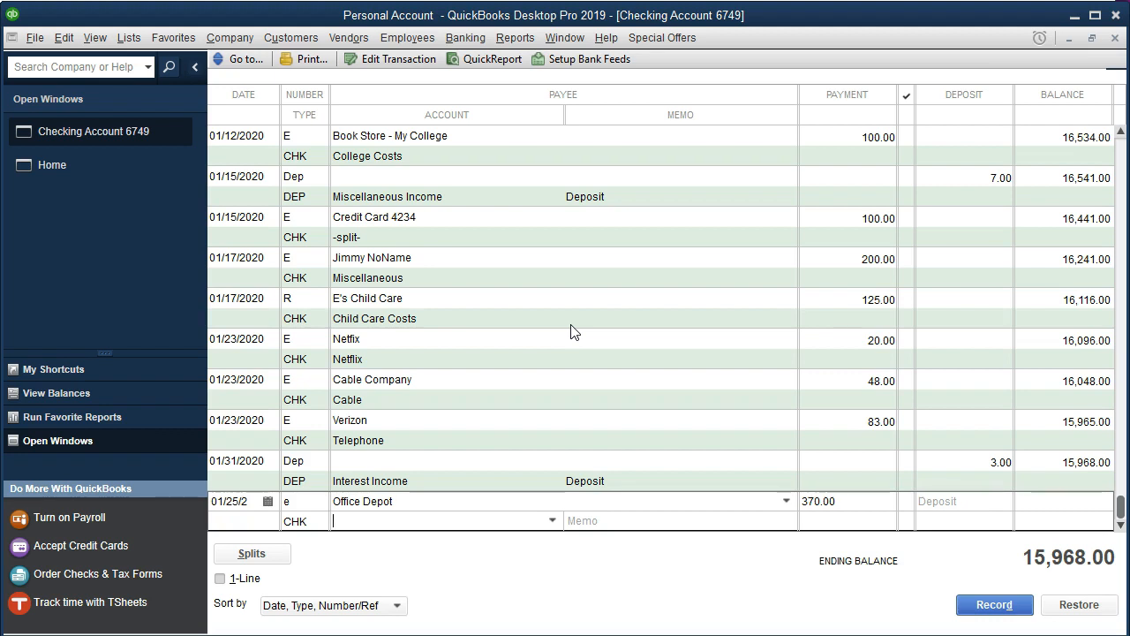
- Assign the Office Depot payment to the Due From Business account and record the transaction
left_click(552, 520)
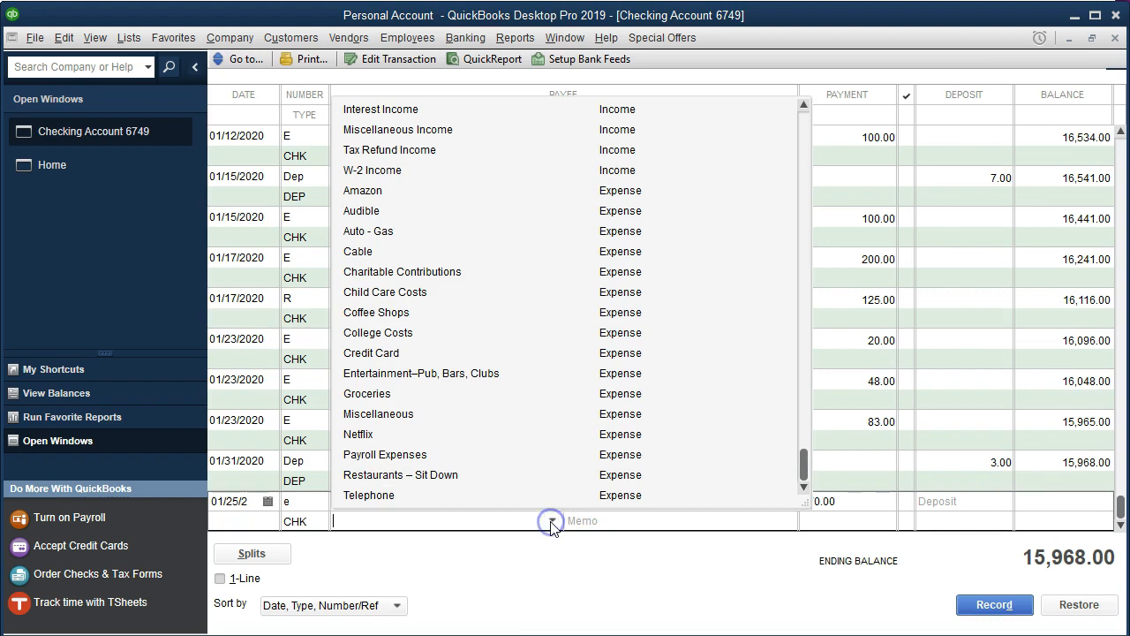
scroll(527, 375, "up", 1)
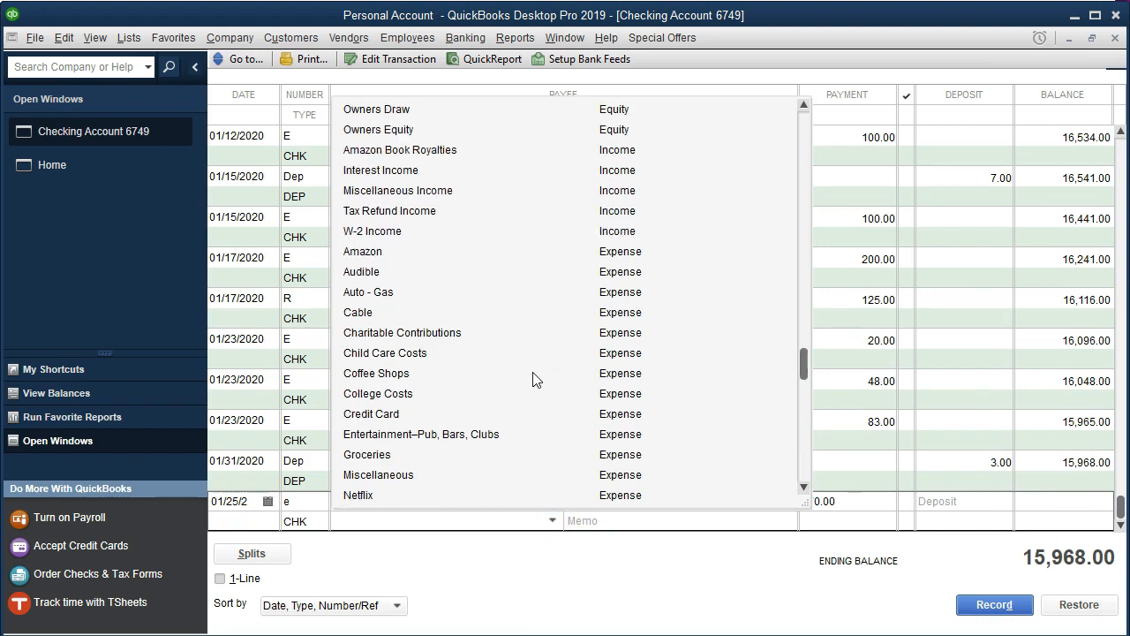
scroll(534, 380, "up", 3)
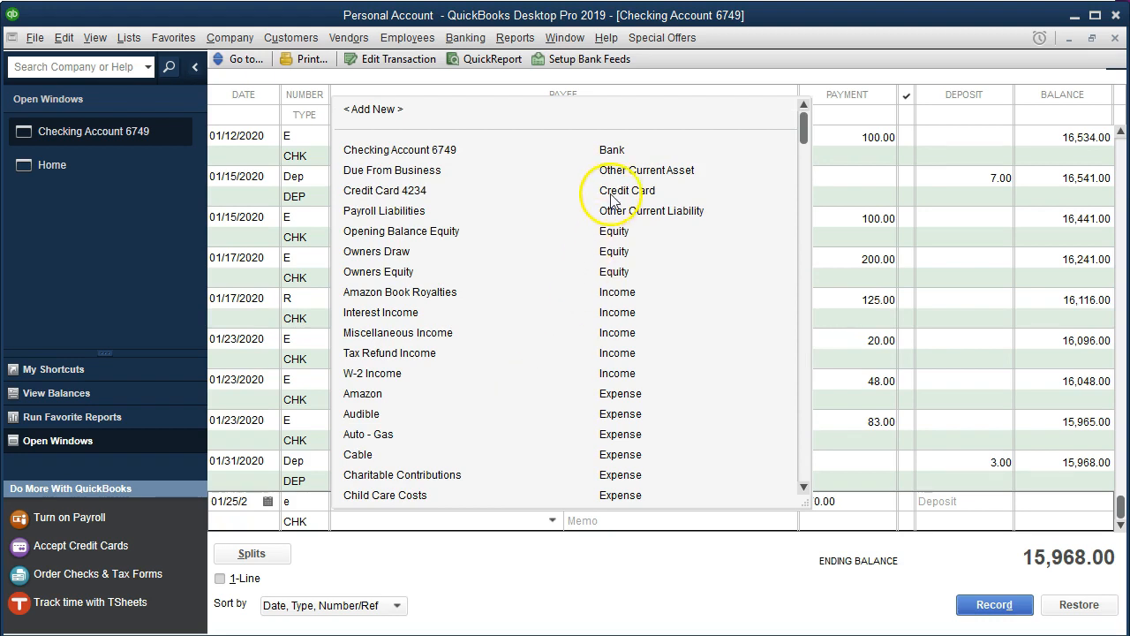
left_click(425, 172)
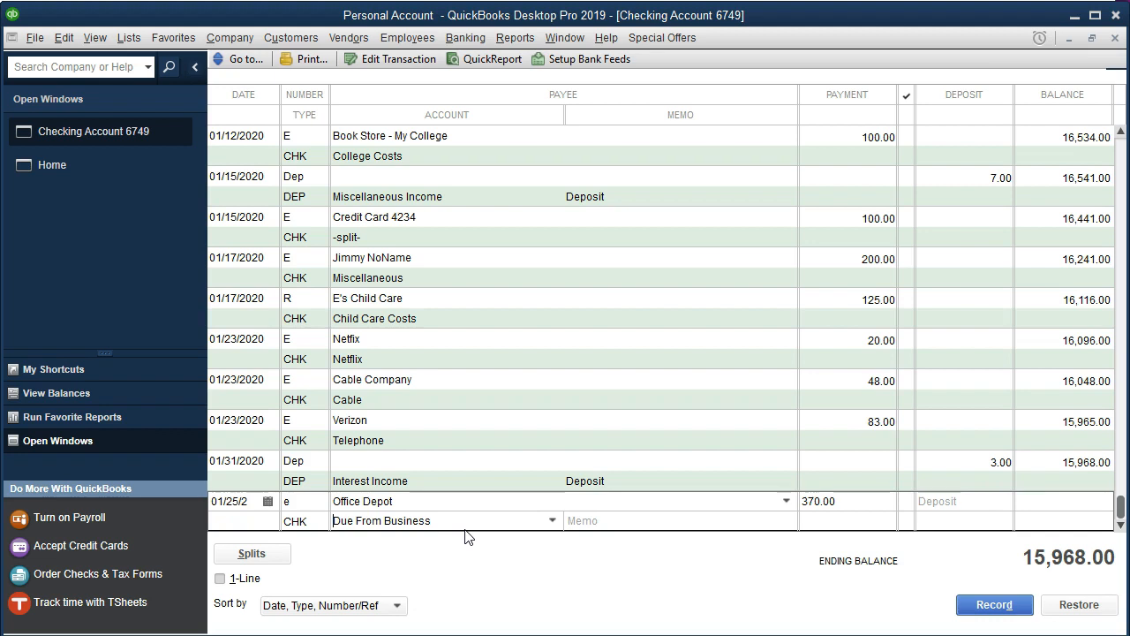
key("Tab")
key("Return")
key("Return")
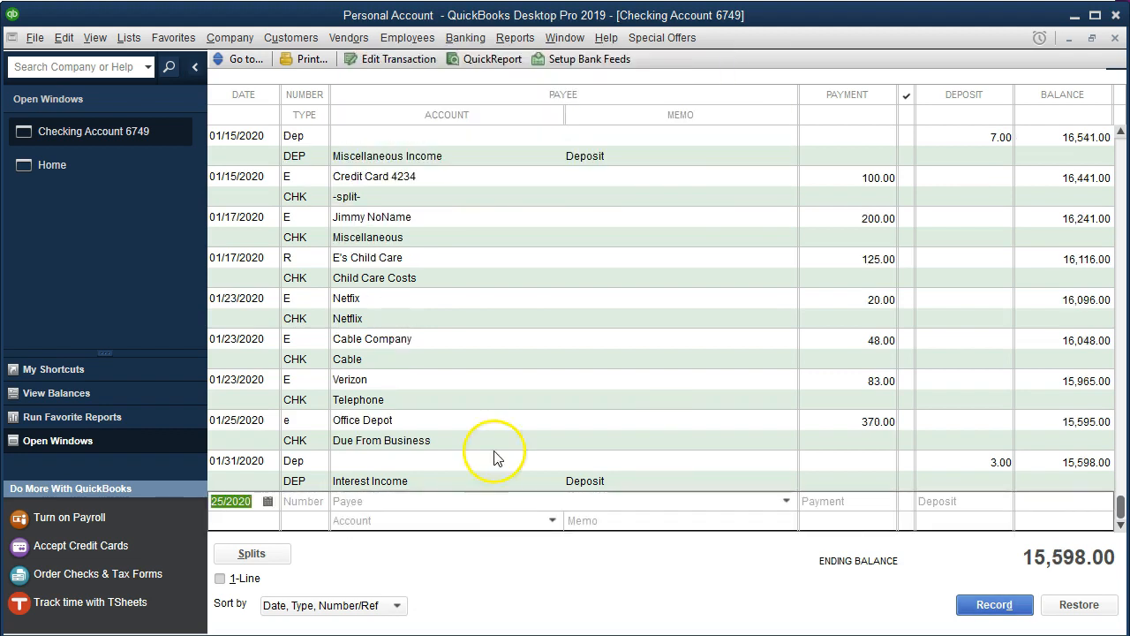
- Open the Balance Sheet Standard report
left_click(515, 37)
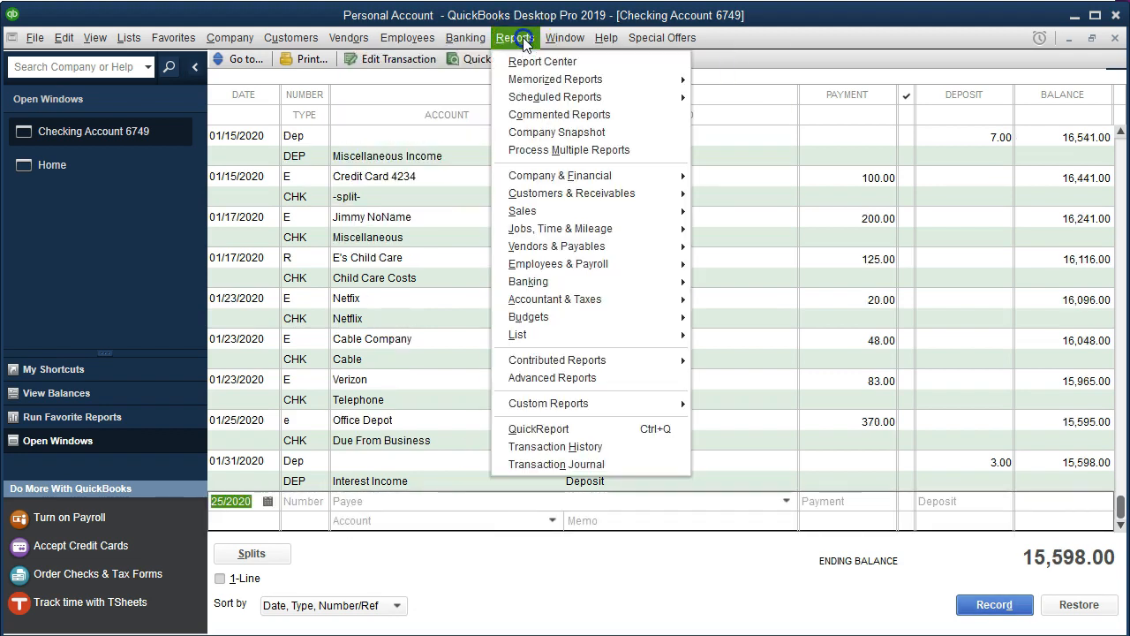
mouse_move(574, 181)
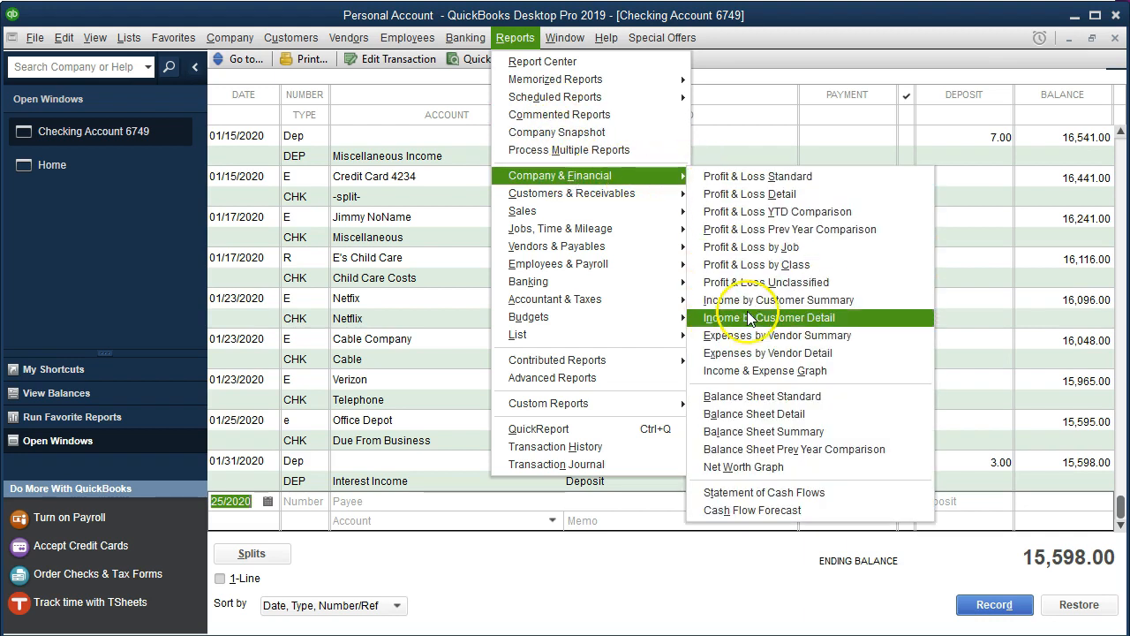
left_click(820, 397)
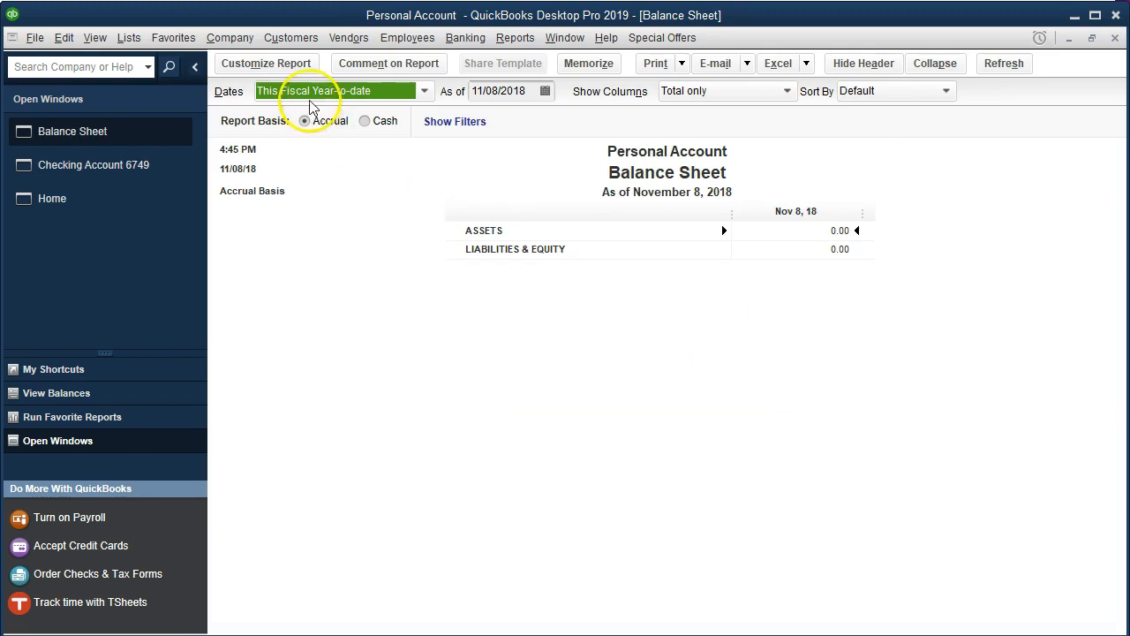
- Customize the balance sheet date range from 01/01/2020 to 12/31/2020
left_click(297, 71)
key("Tab")
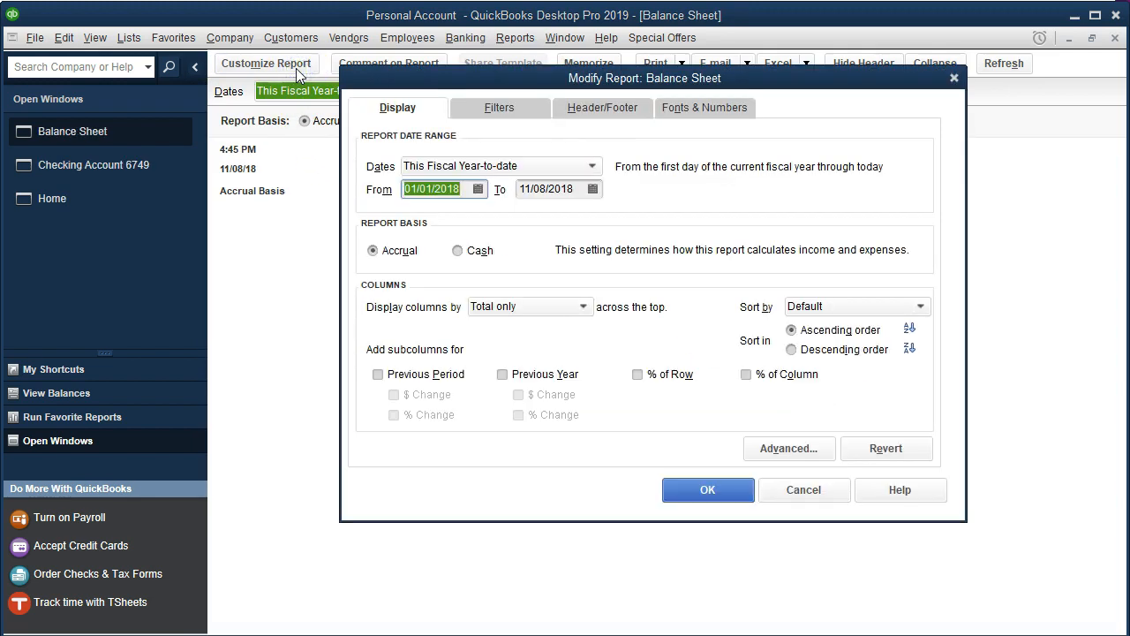
type("01/01/2020")
key("Tab")
type("12")
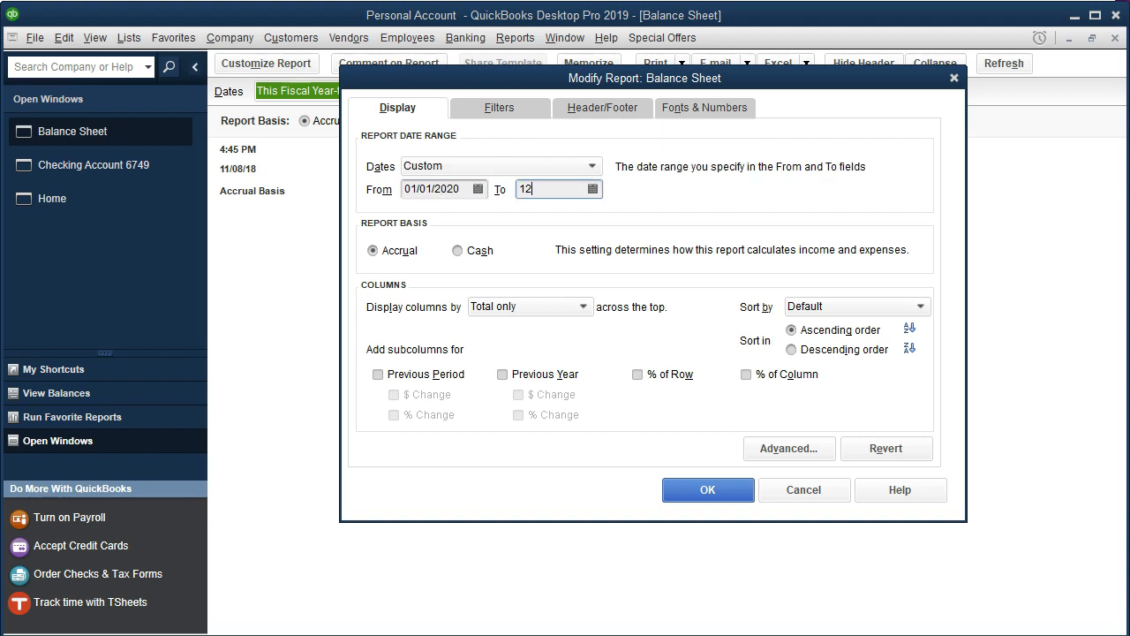
type("/31/2020")
key("Tab")
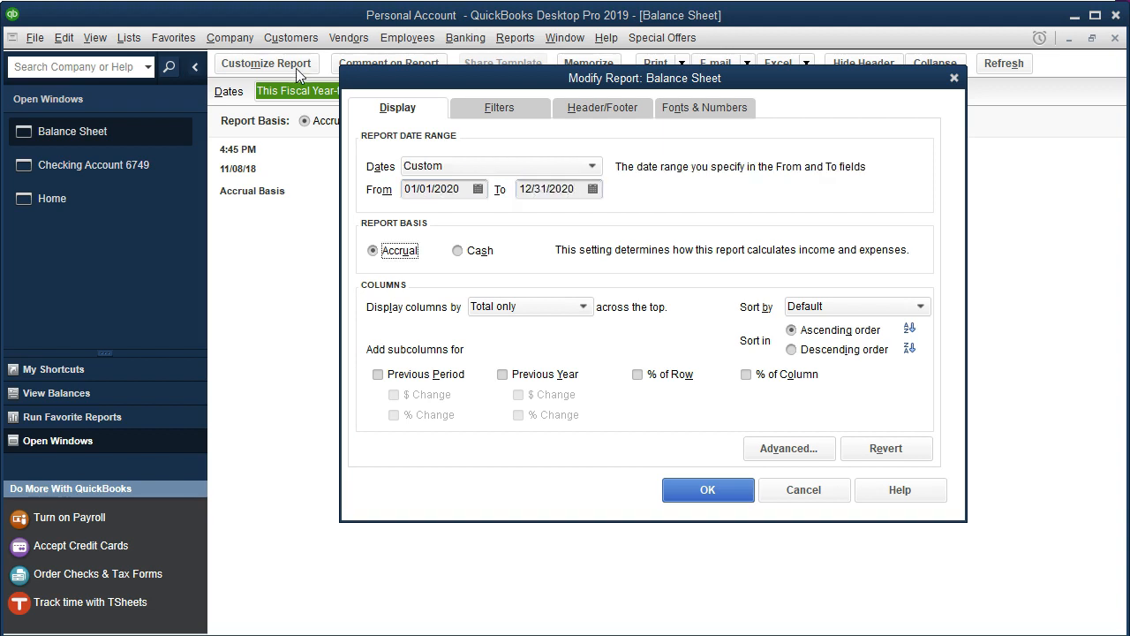
left_click(698, 488)
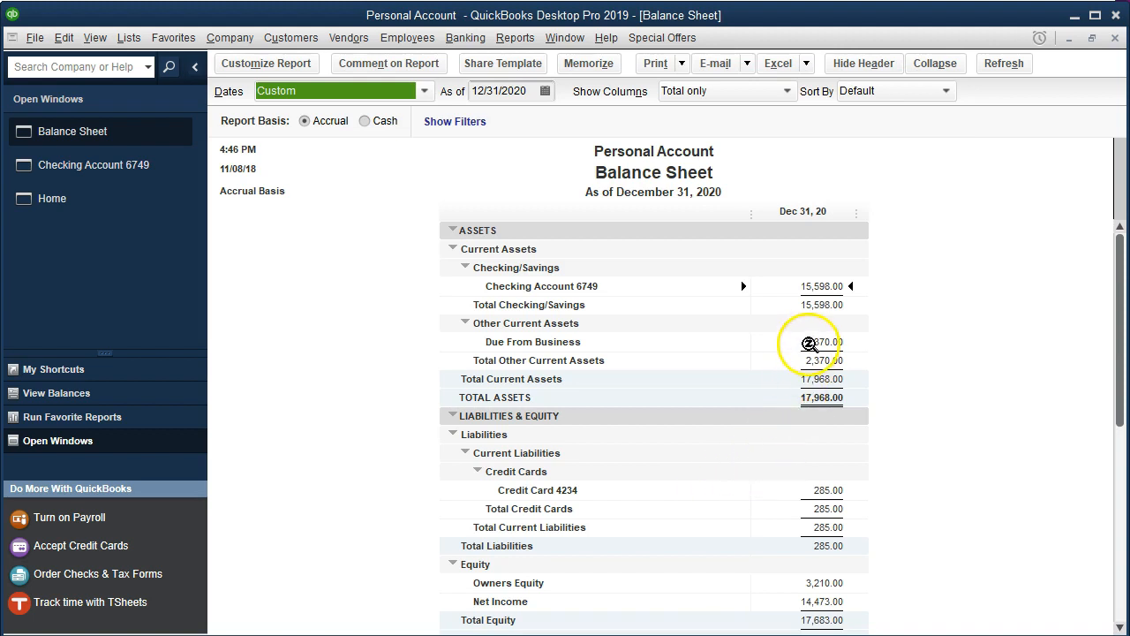
- Drill into the Due From Business balance to view its transactions, then return to the checking register
left_click(808, 342)
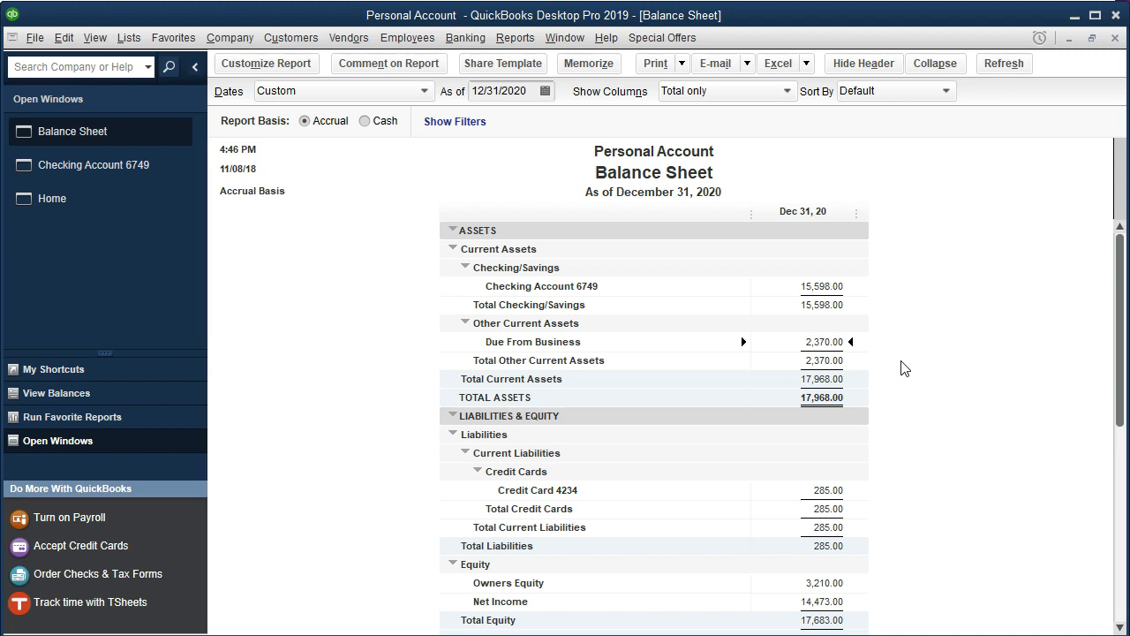
double_click(808, 343)
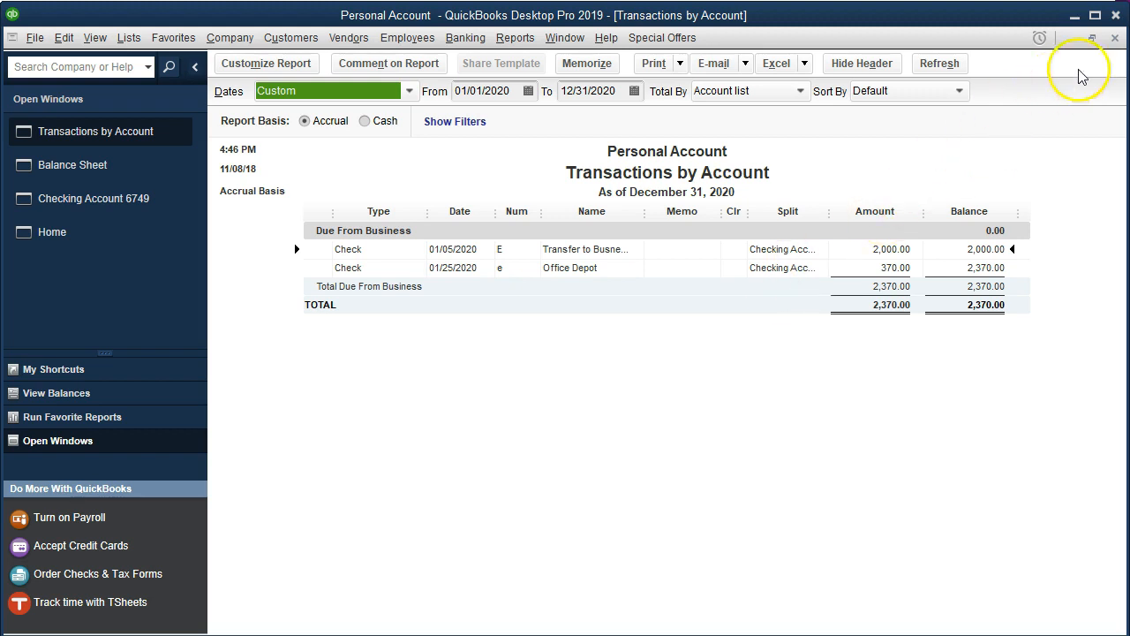
left_click(1115, 38)
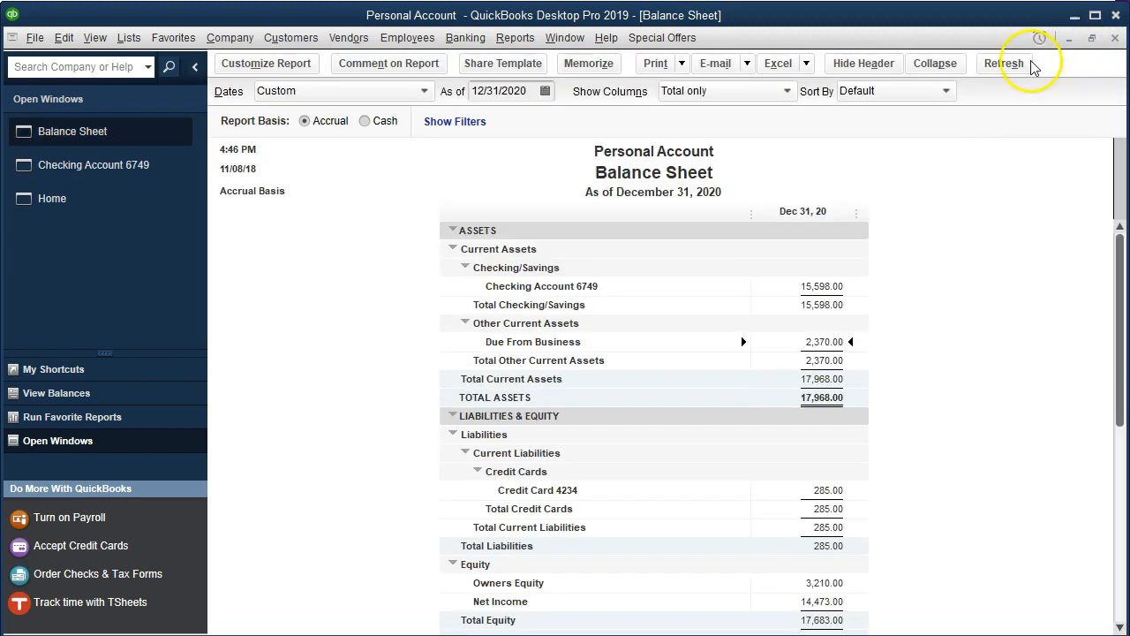
left_click(121, 166)
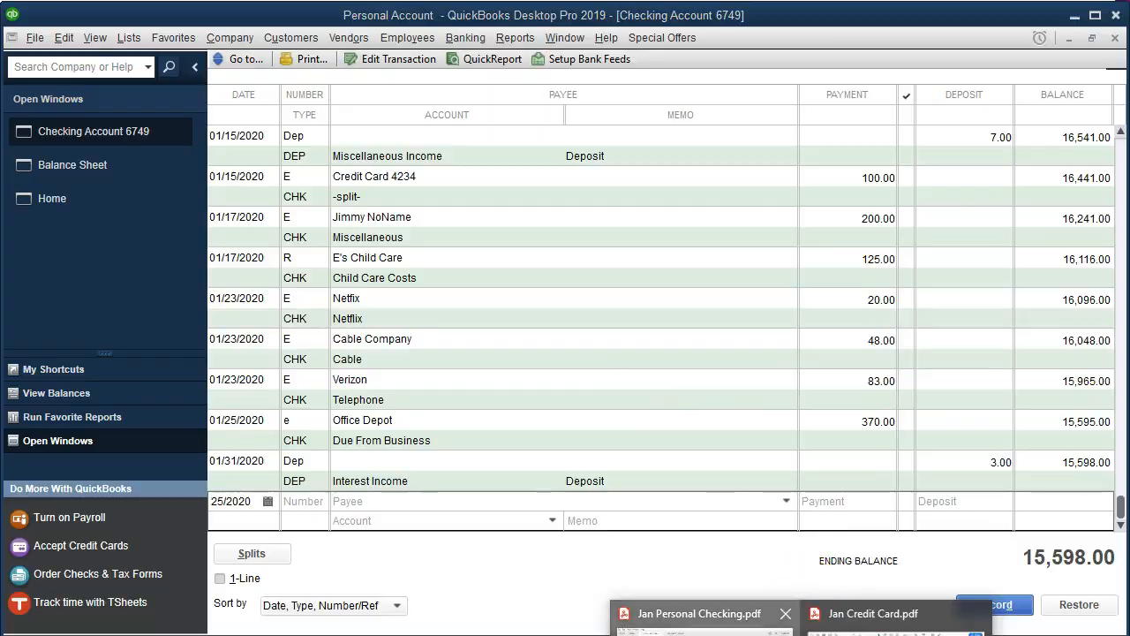
- Highlight the 1/25 Office Depot line in the Jan Personal Checking statement PDF
left_click(778, 619)
left_click_drag(550, 215, 1007, 215)
right_click(1003, 218)
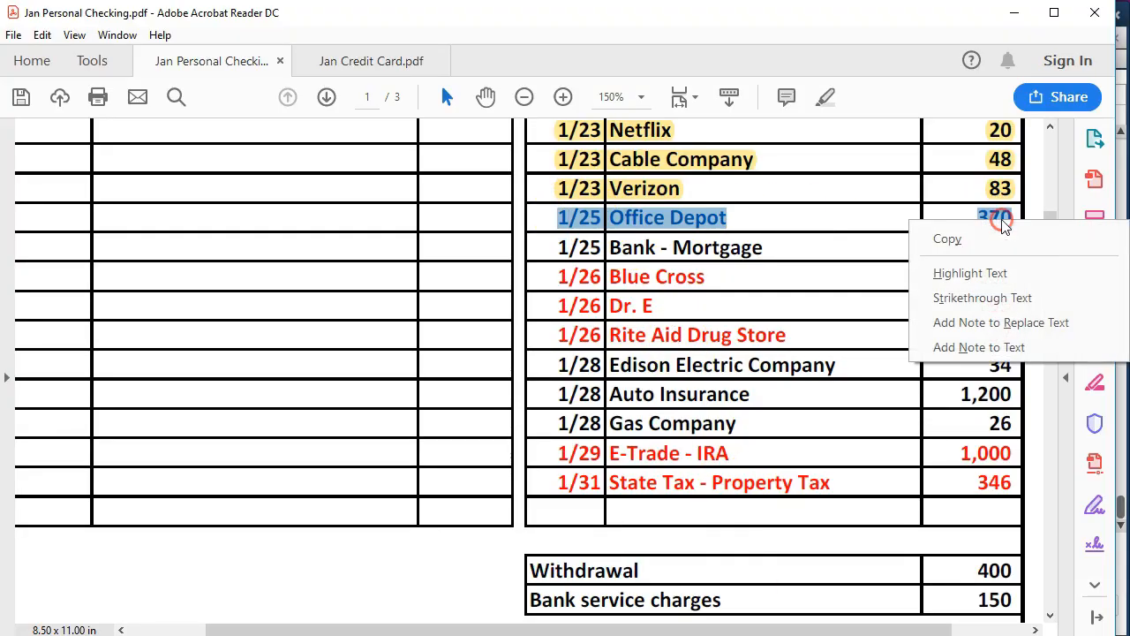
left_click(976, 273)
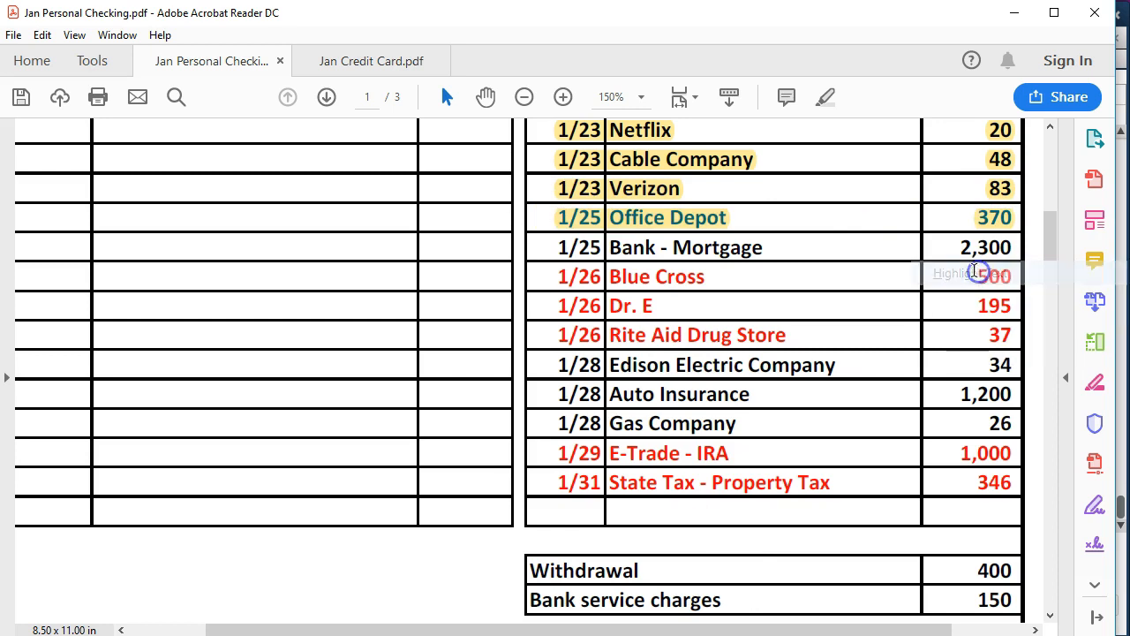
left_click(767, 242)
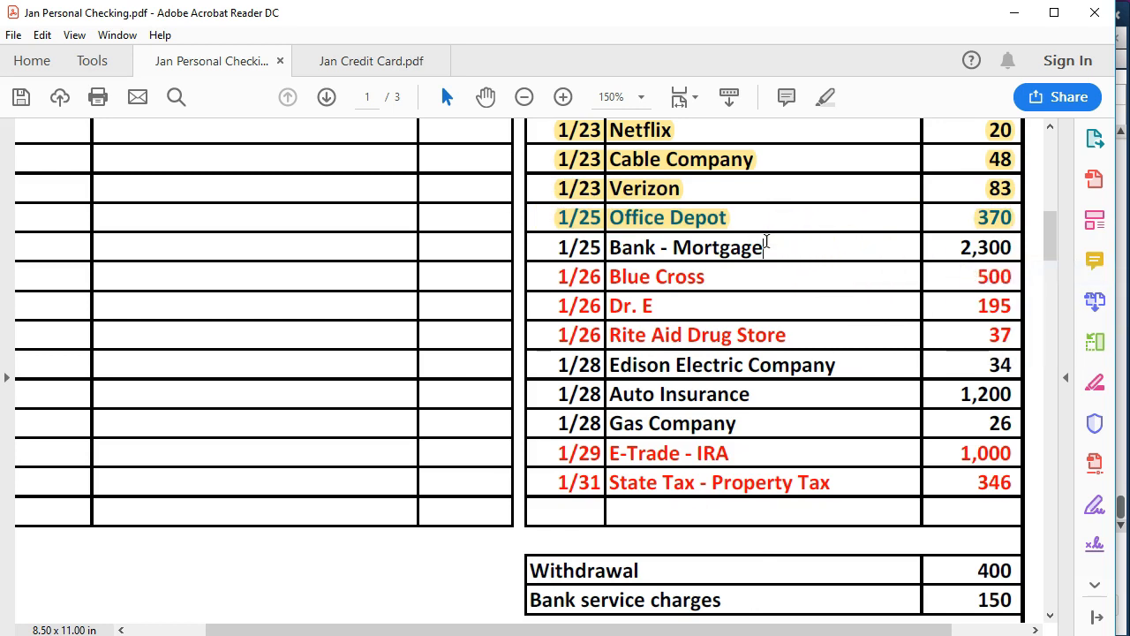
- Enter a new E transaction with payee Bank - Mortgage, quick-adding the name to the list
left_click(724, 635)
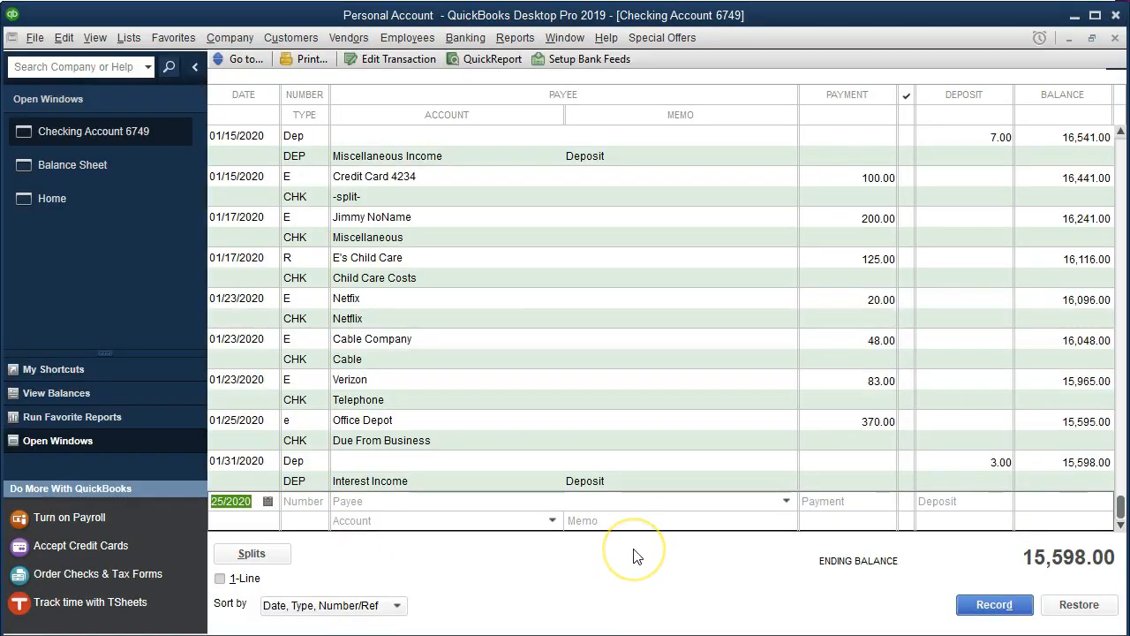
key("Tab")
type("E")
key("Tab")
type("Bank")
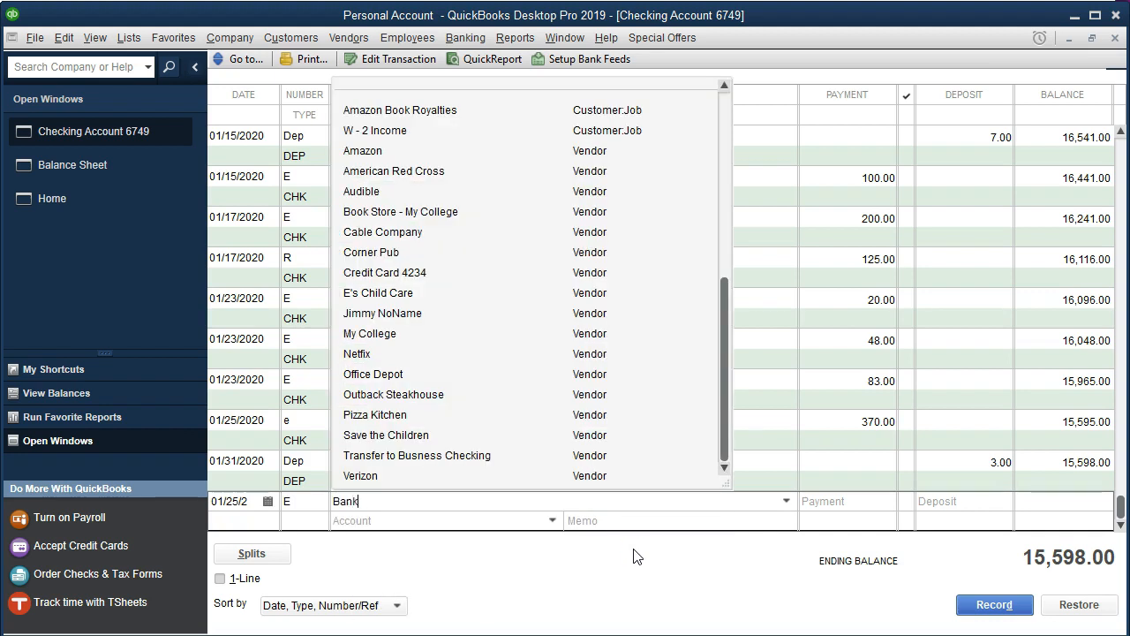
type(" - Morta")
key("BackSpace")
type("gage")
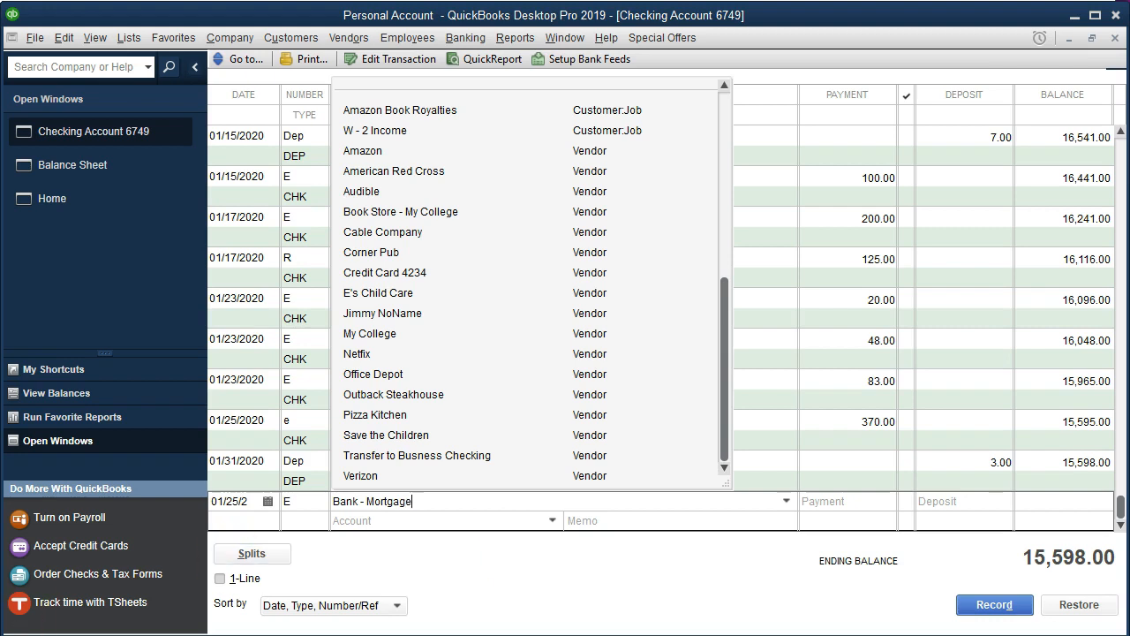
key("Tab")
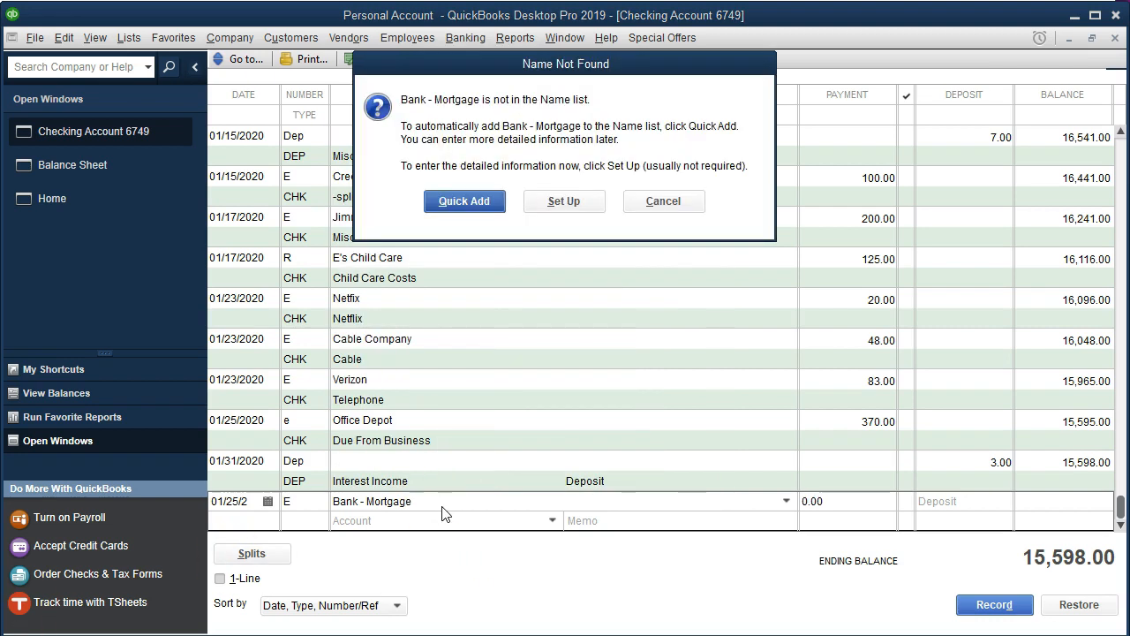
left_click(477, 210)
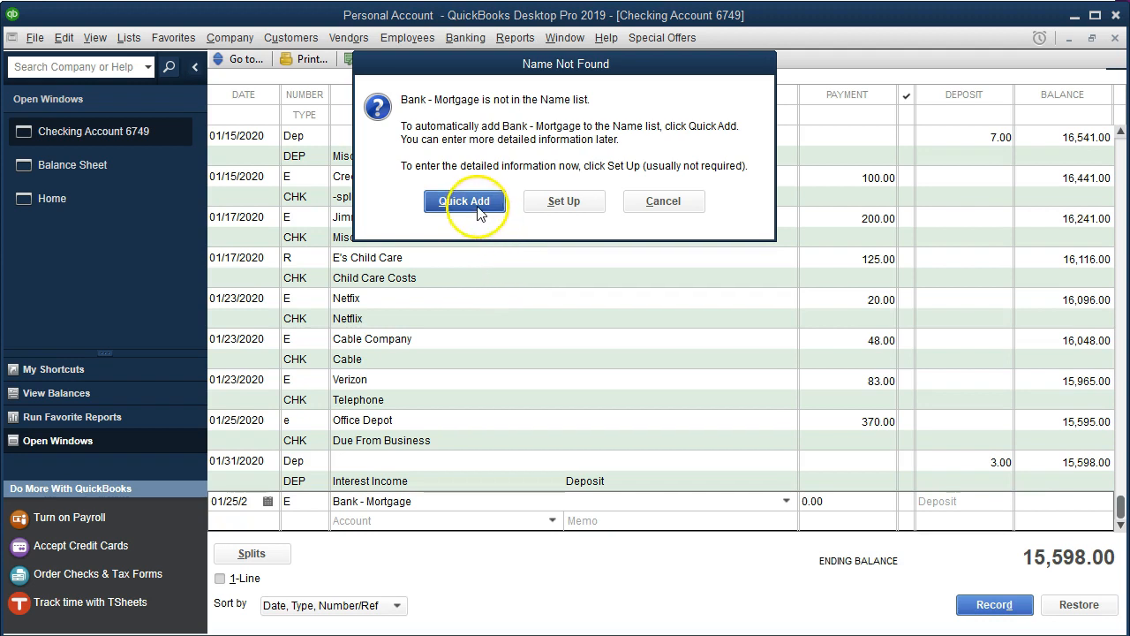
left_click(619, 340)
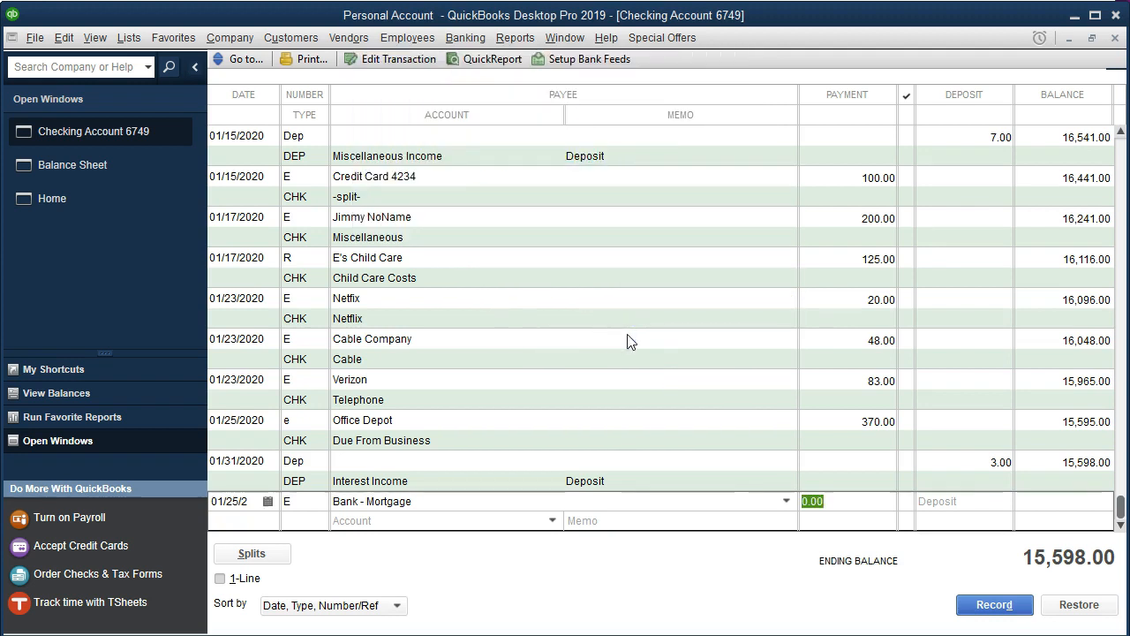
- Set the Bank - Mortgage payment to 2,300 against a newly set up Mortgage Expense account and record the transaction
type("2300")
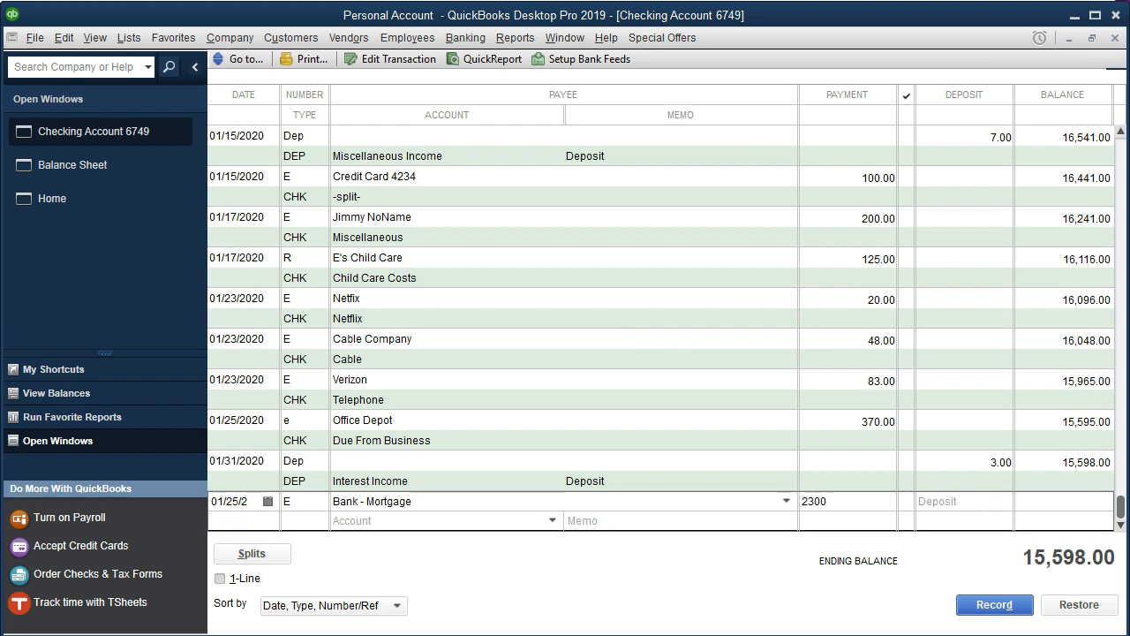
key("Tab")
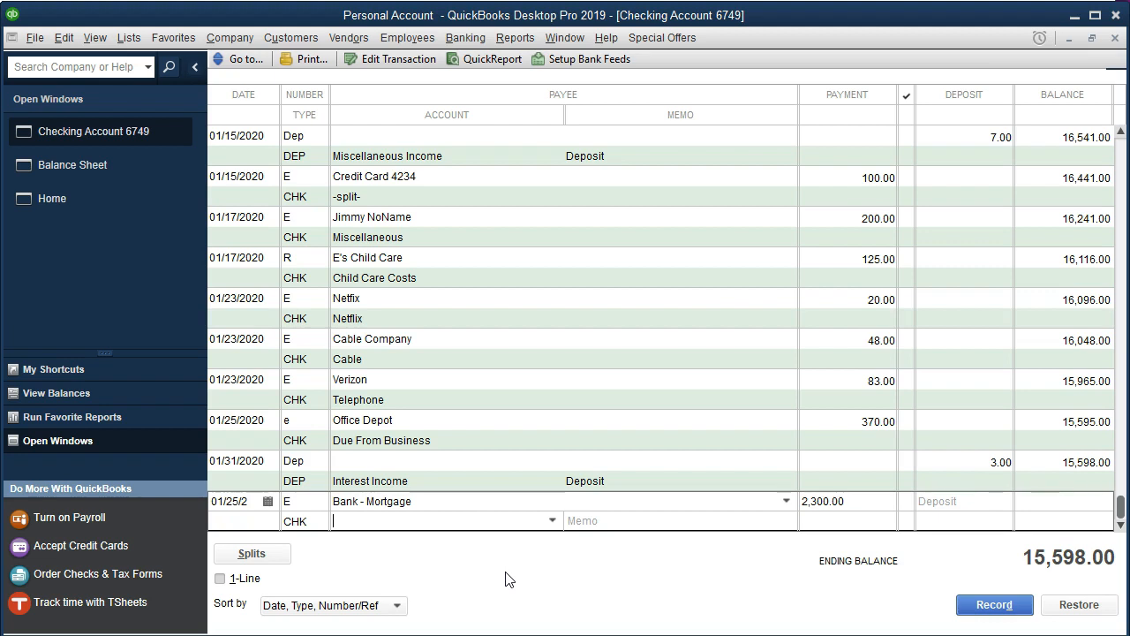
left_click(467, 527)
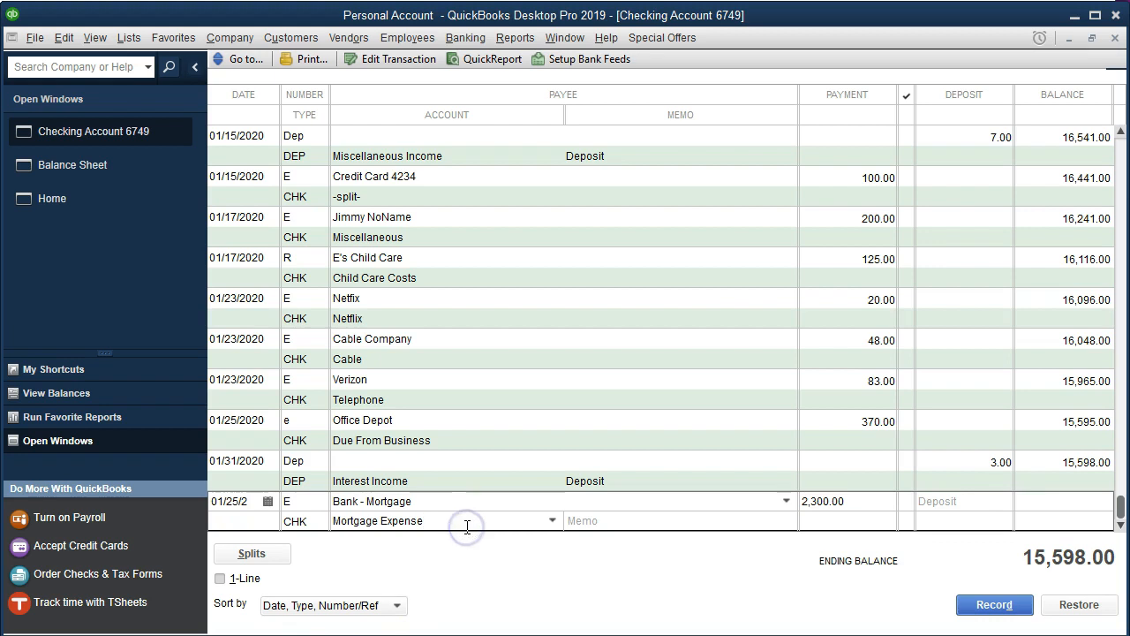
key("Tab")
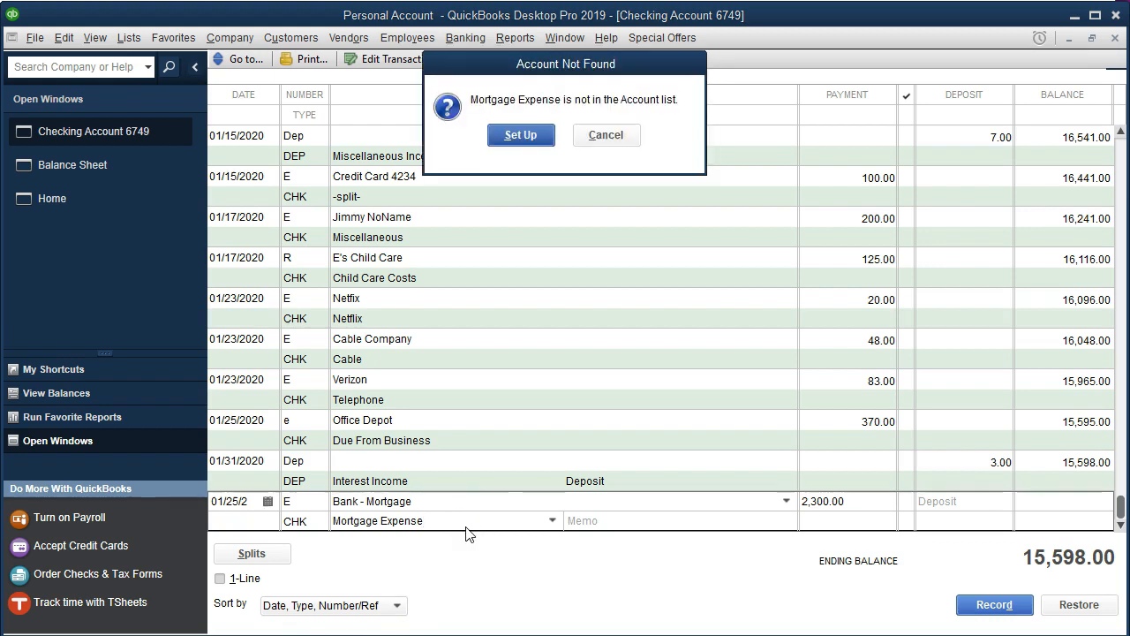
left_click(522, 135)
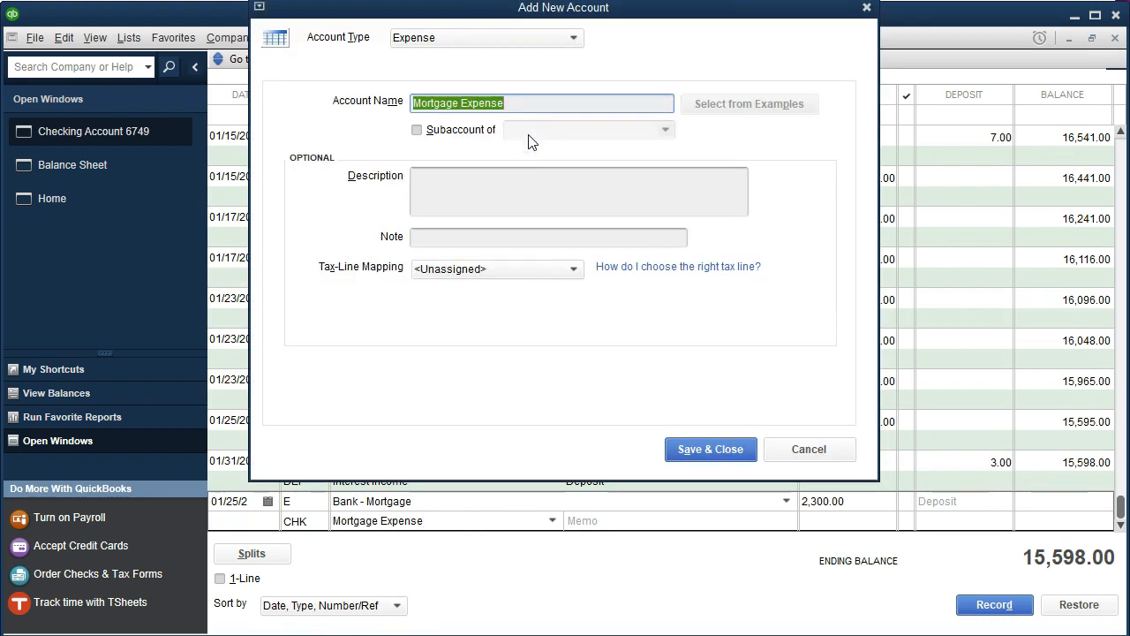
left_click(747, 451)
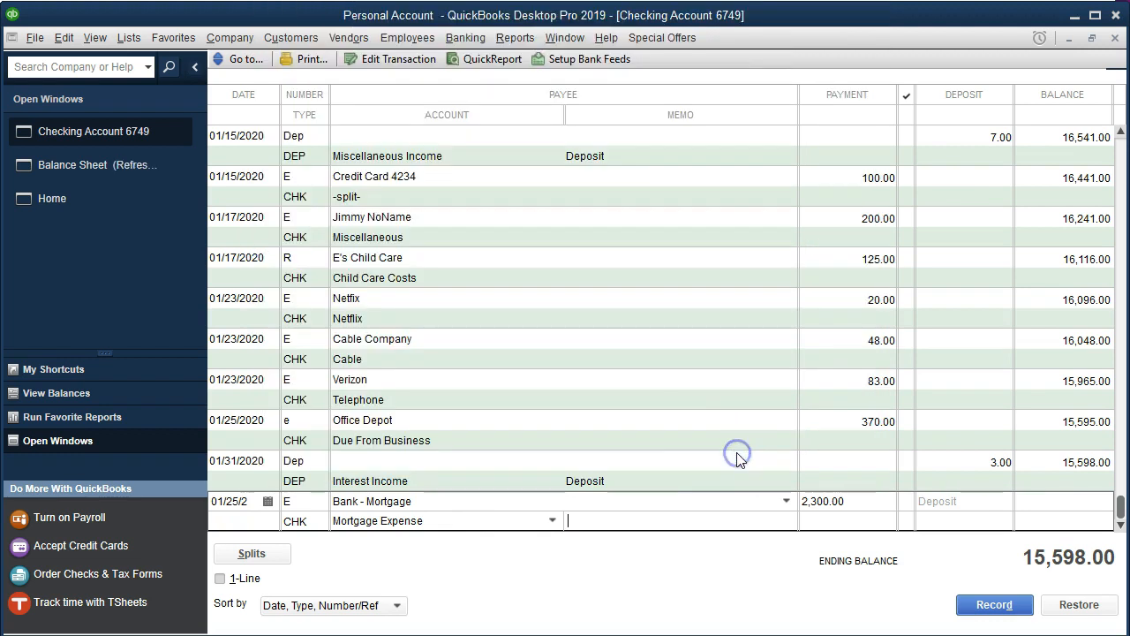
key("Return")
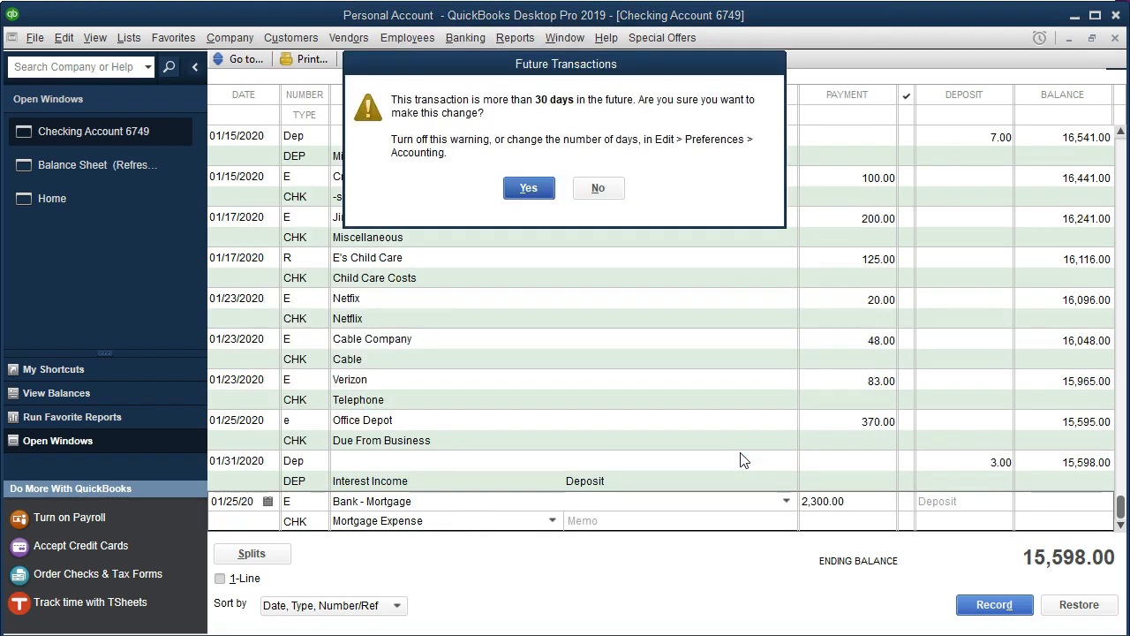
key("Return")
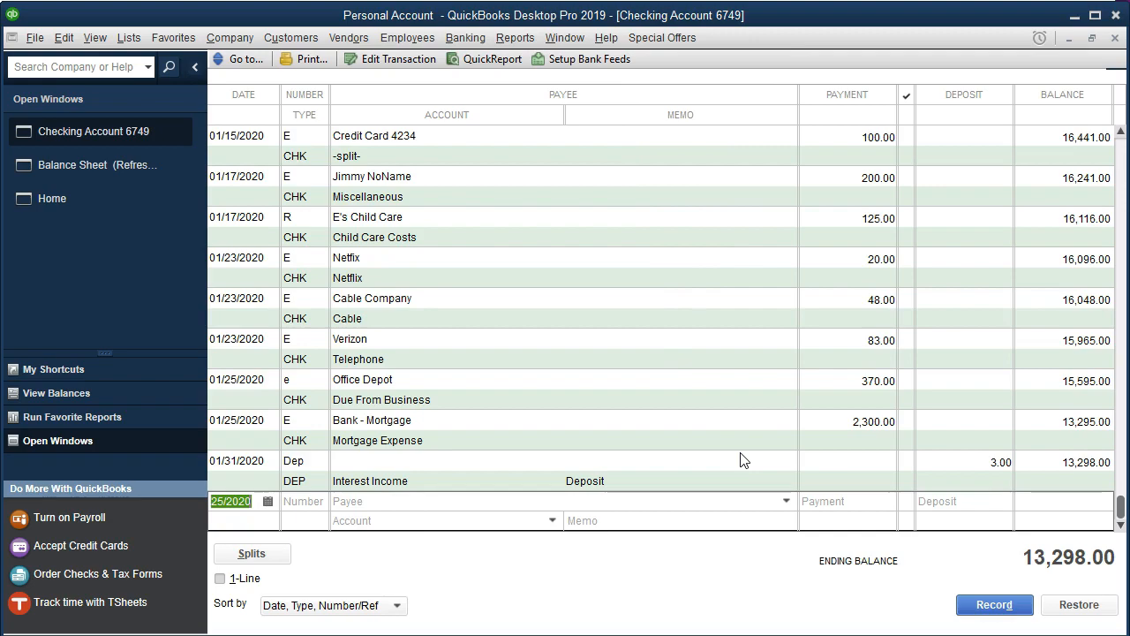
- Highlight the 1/25 Bank - Mortgage line in the Jan Personal Checking statement PDF
left_click(801, 635)
left_click(698, 619)
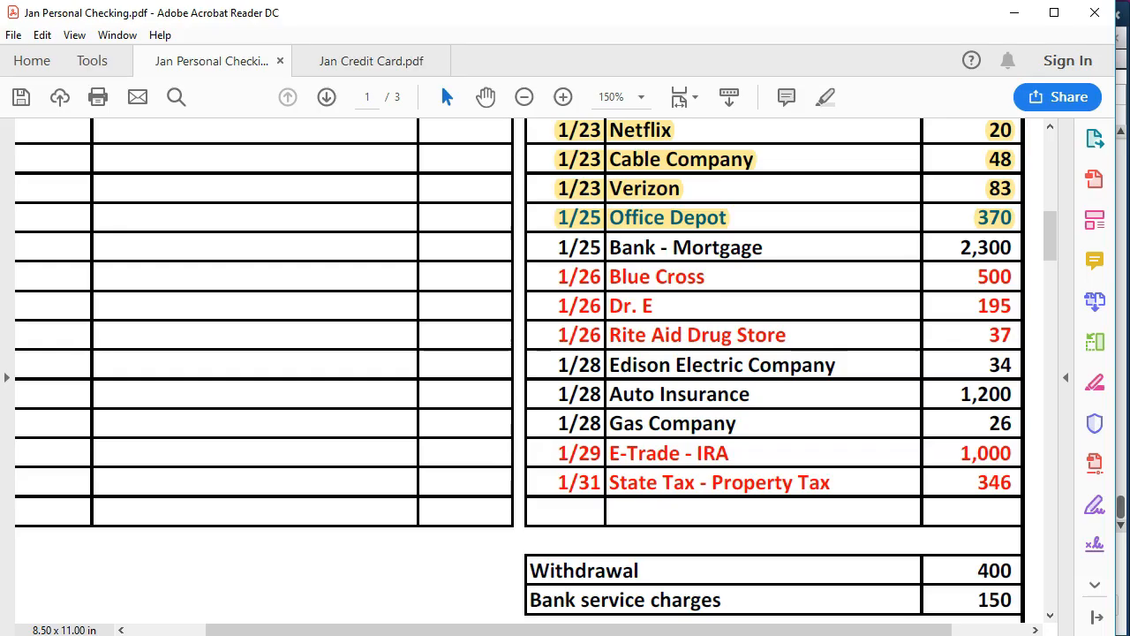
left_click_drag(558, 248, 983, 256)
right_click(983, 256)
left_click(978, 308)
left_click(721, 277)
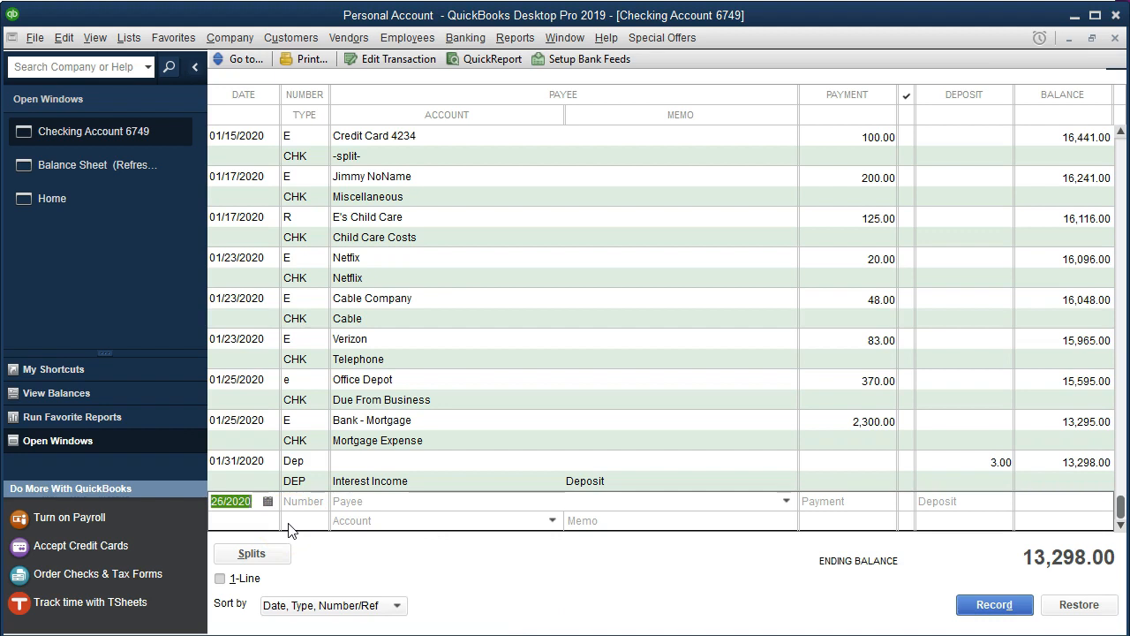
- Start a new 01/26 E transaction with payee Blue Cross, adding the name as a Vendor
key("Tab")
type("E")
key("Tab")
type("Blue Cross")
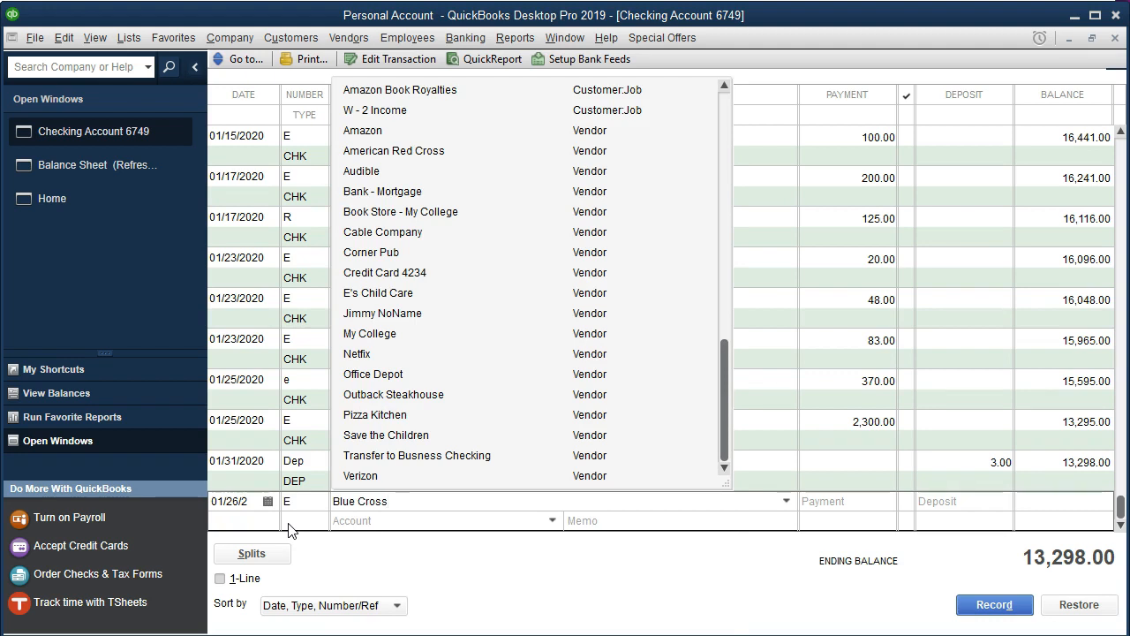
key("Tab")
left_click(481, 211)
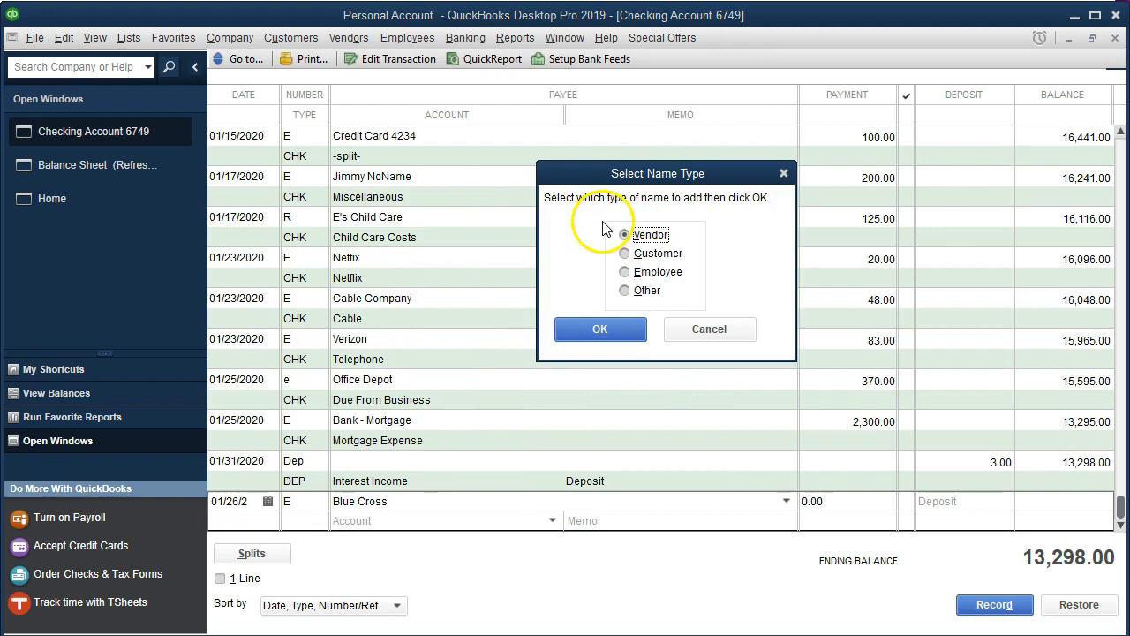
left_click(601, 330)
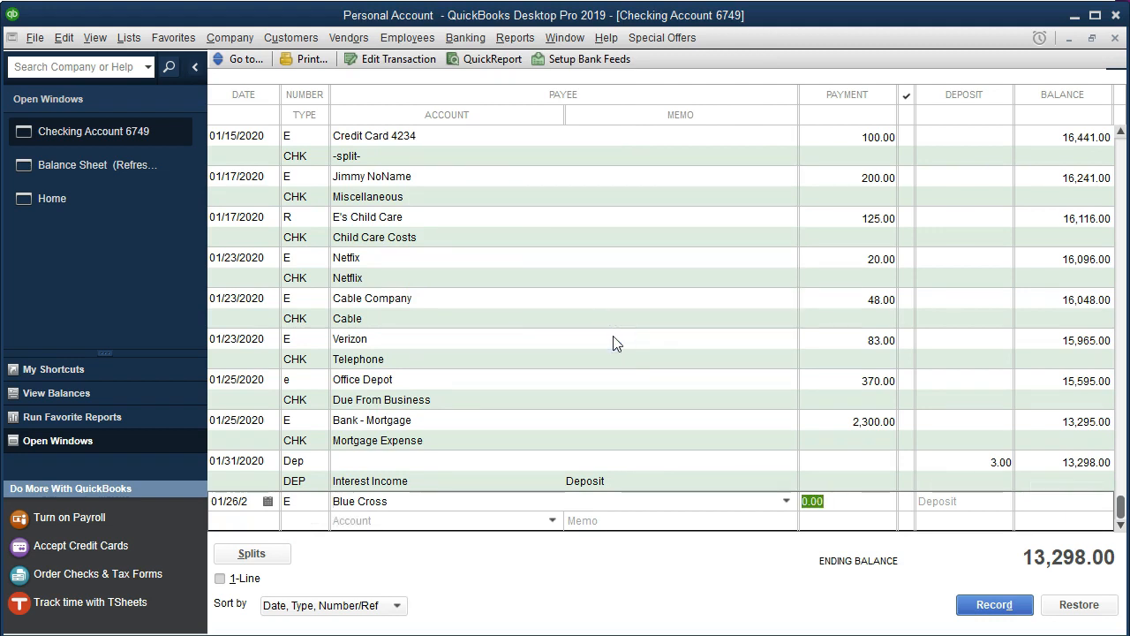
- Set the Blue Cross payment to 500 against a newly set up Insurance - Medical expense account and record it
type("500")
key("Tab")
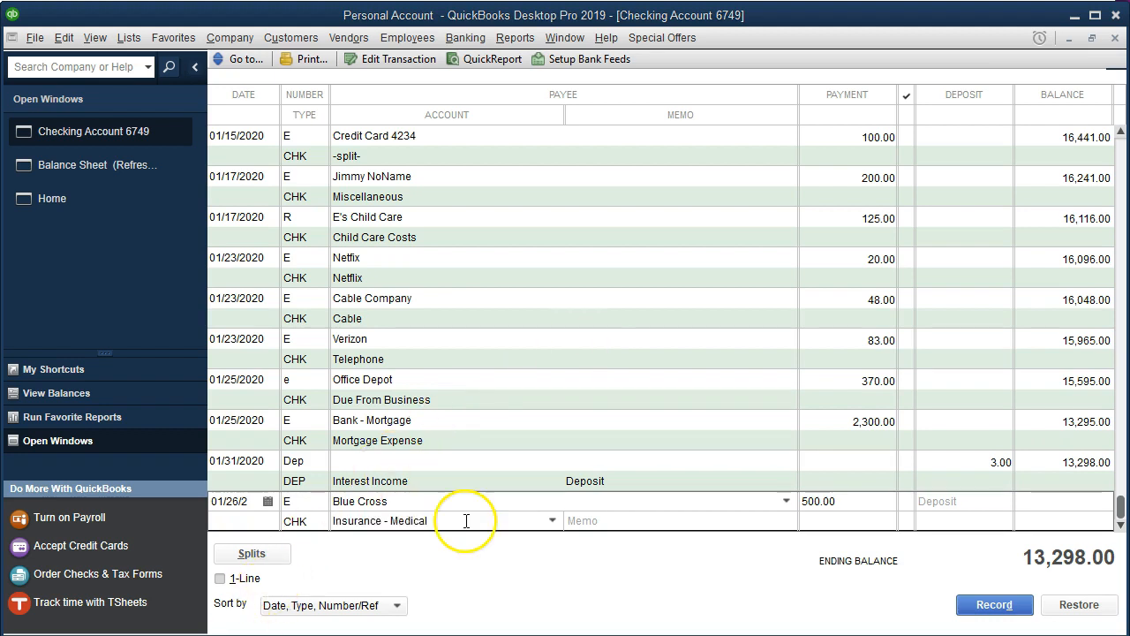
left_click(465, 522)
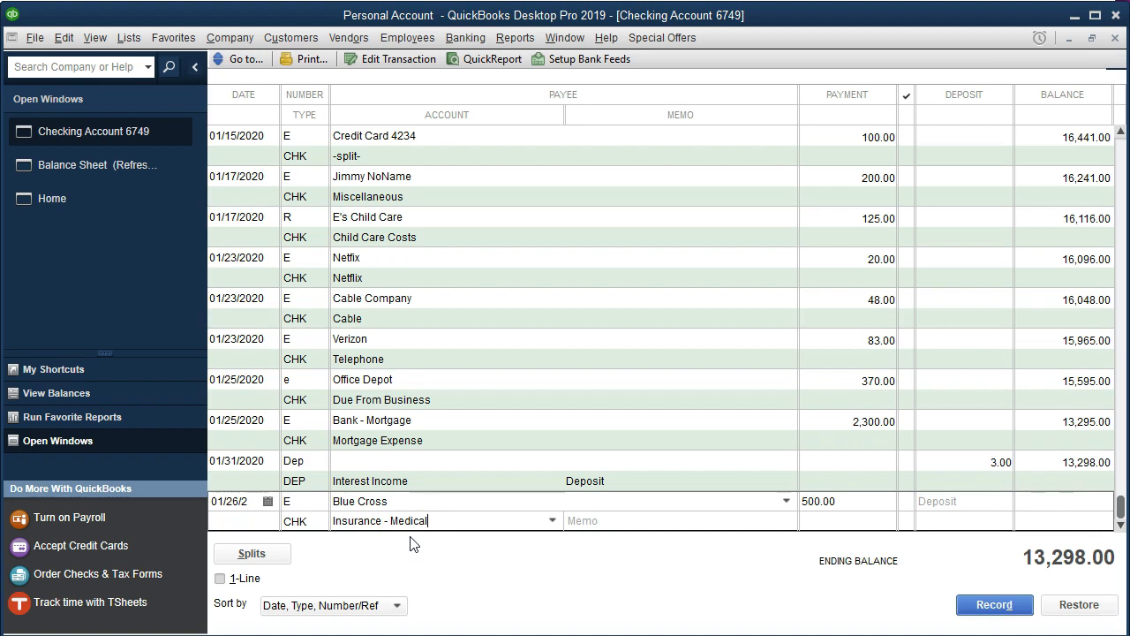
key("Tab")
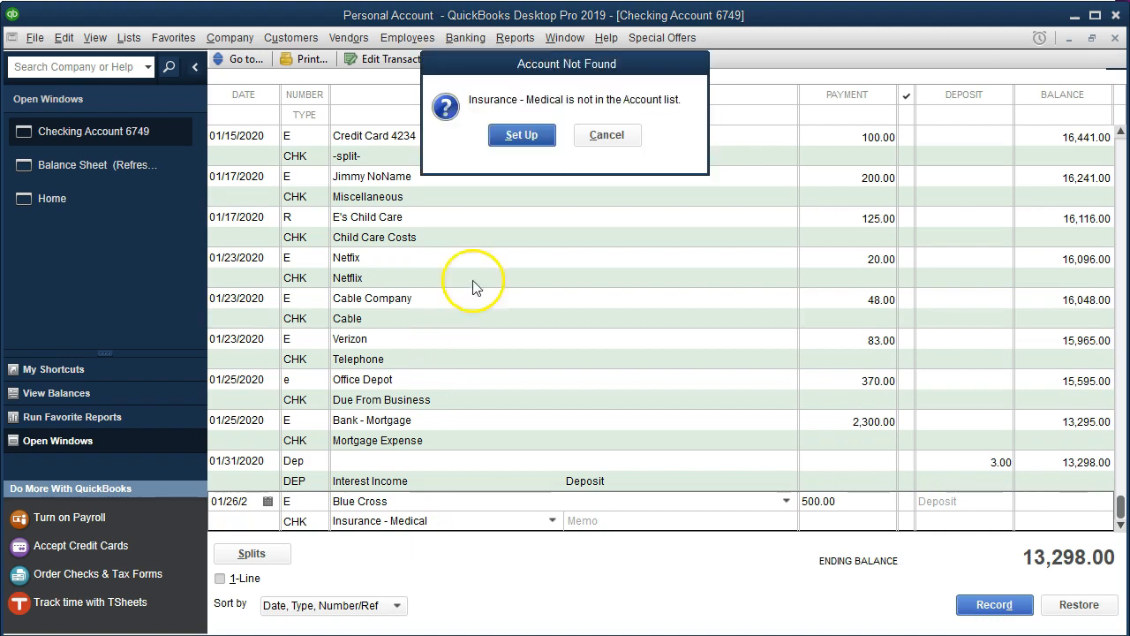
left_click(521, 136)
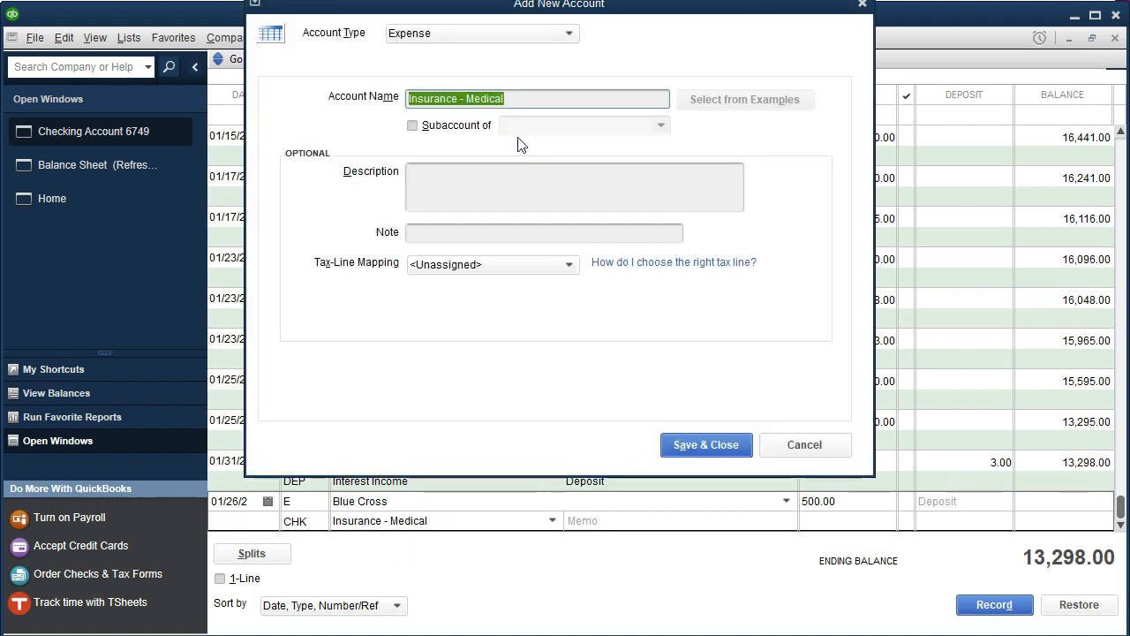
left_click(668, 437)
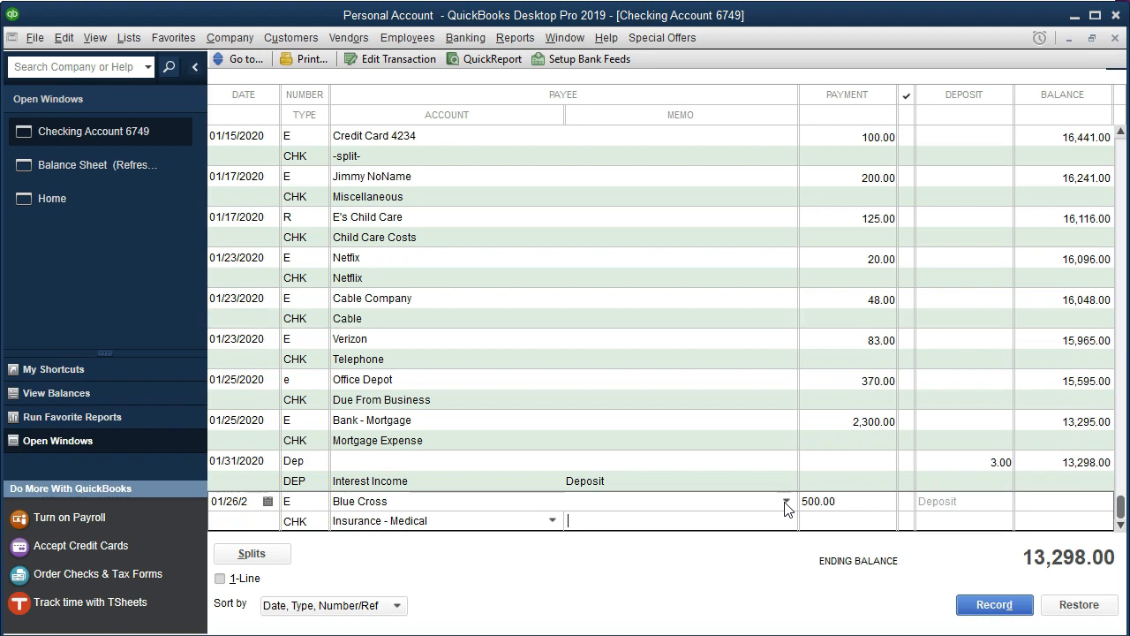
left_click(599, 519)
left_click(481, 521)
left_click(455, 520)
key("Return")
left_click(524, 191)
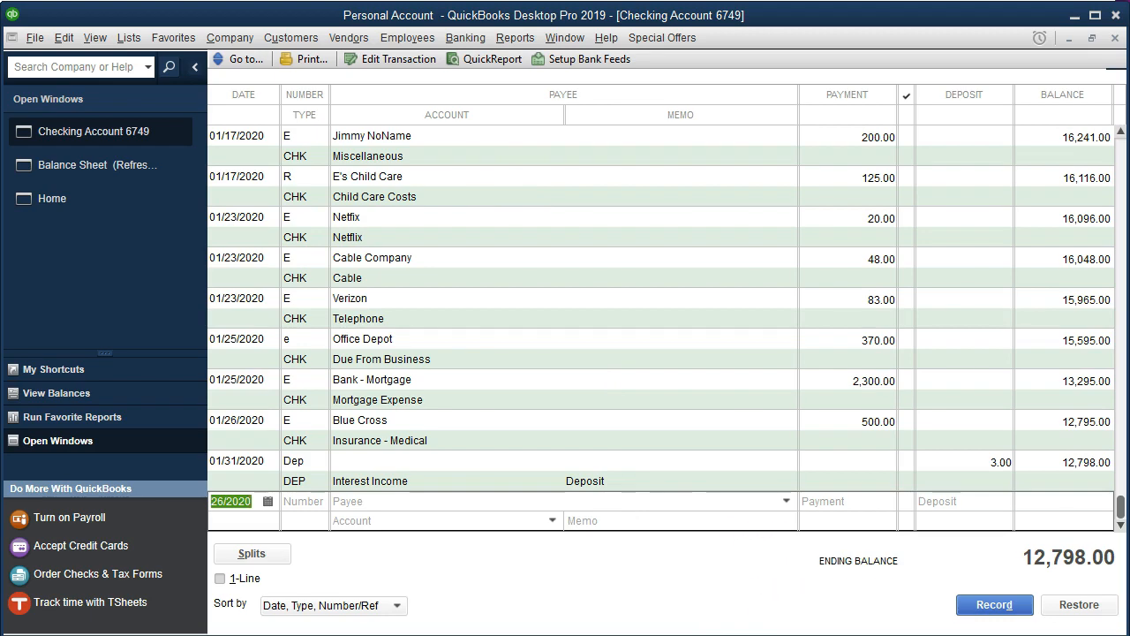
- Highlight the 1/26 Blue Cross line in the statement PDF
mouse_move(804, 635)
left_click(702, 632)
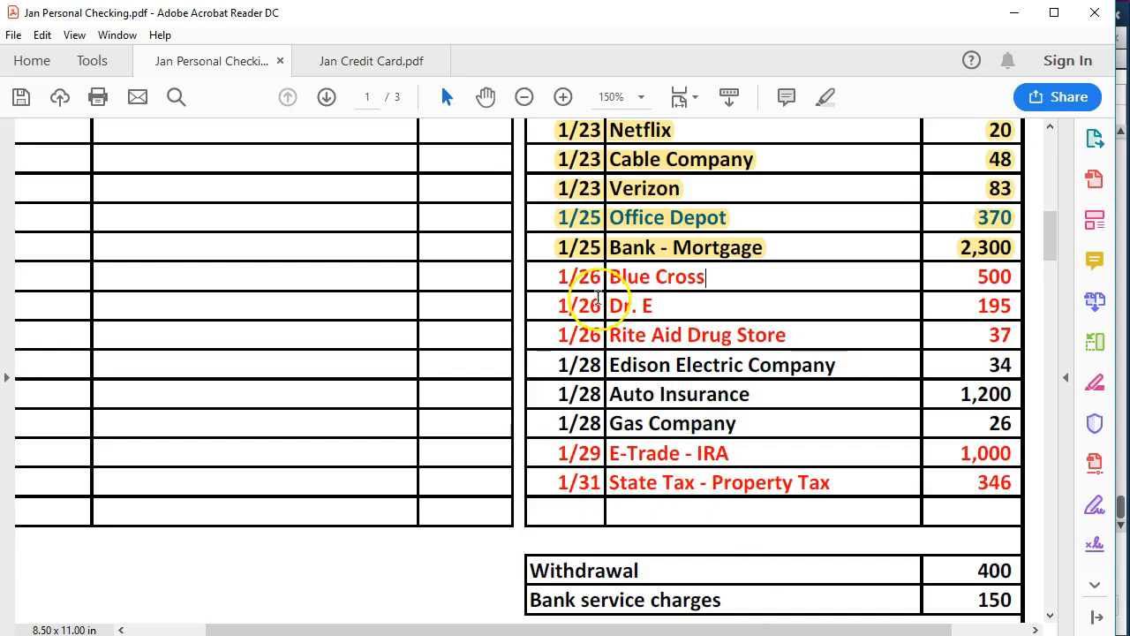
left_click_drag(561, 275, 994, 279)
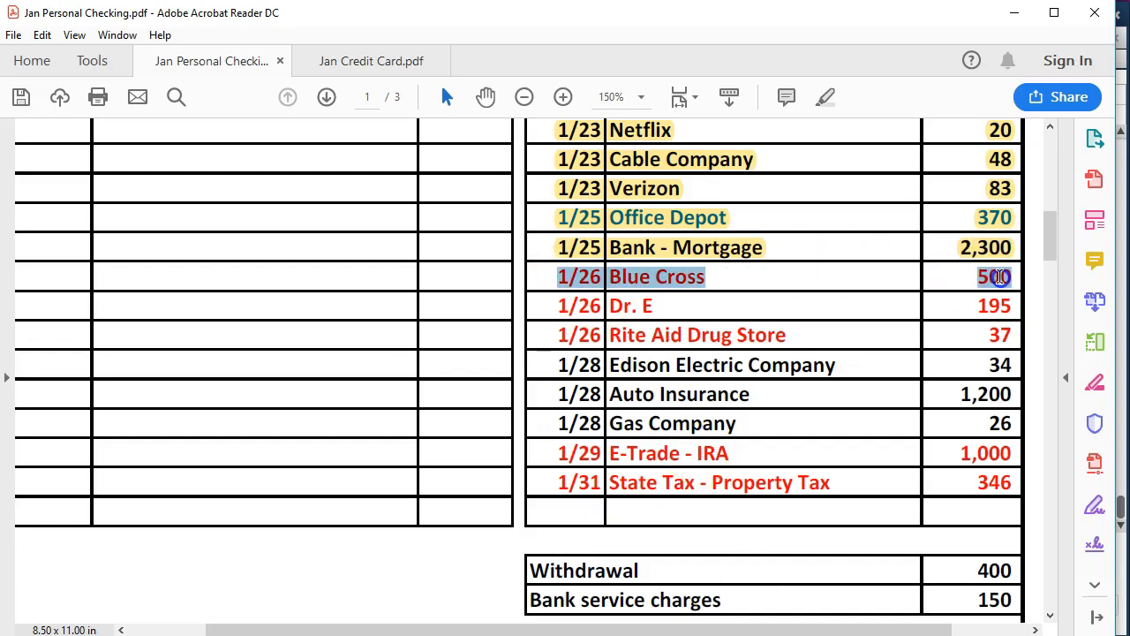
right_click(994, 279)
left_click(989, 328)
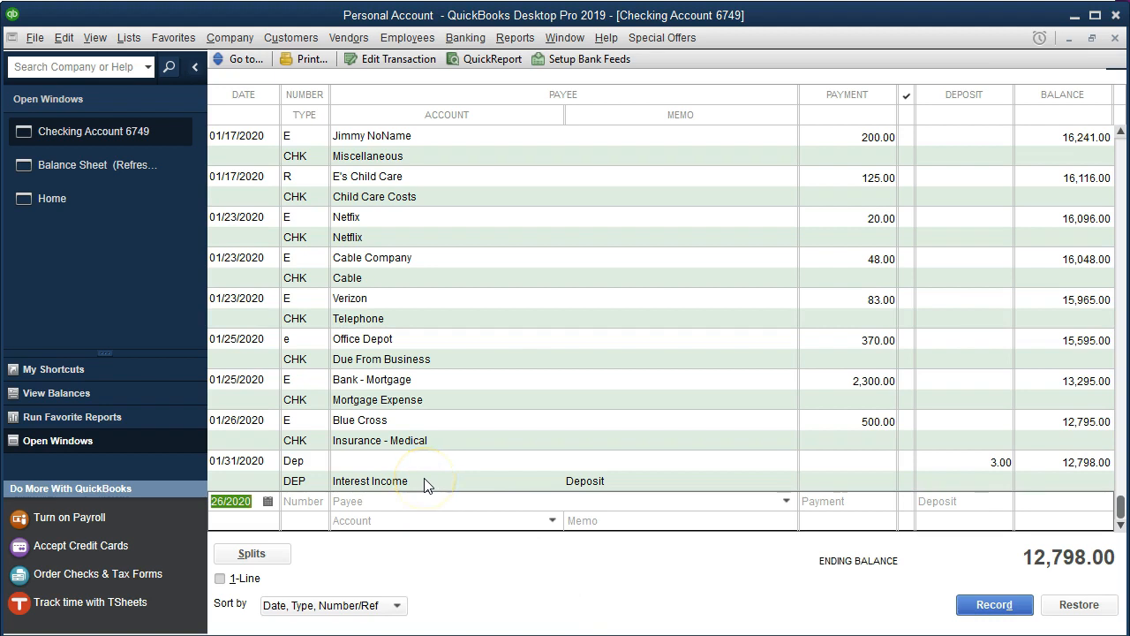
- Start a new E transaction with payee Dr. E, adding the name as a Vendor
key("Tab")
type("E")
key("Tab")
type("Dr. E")
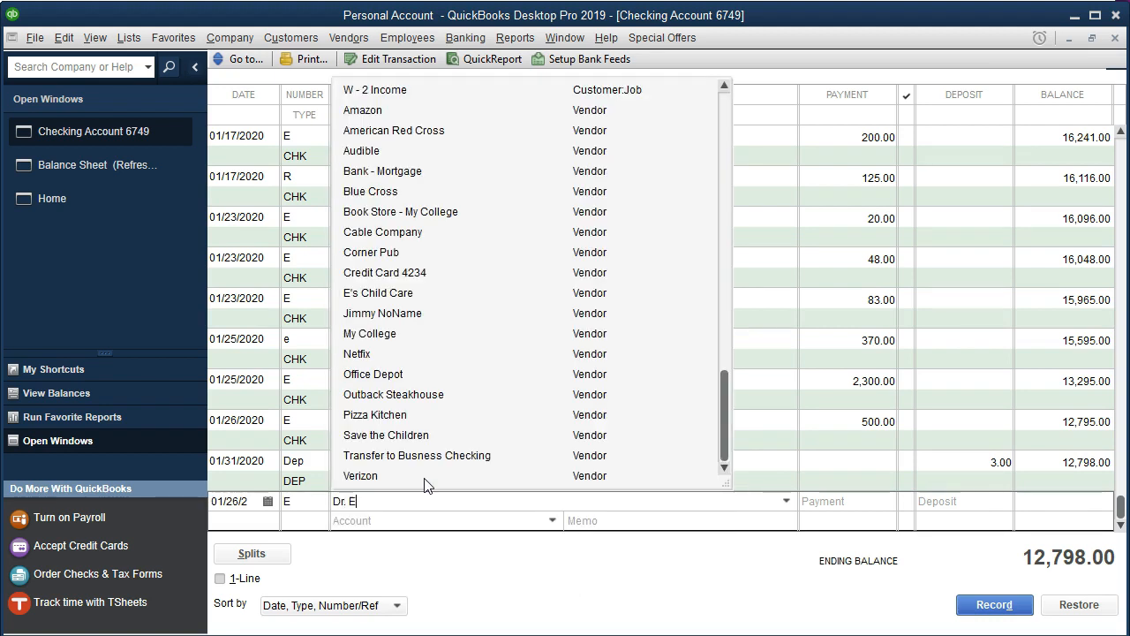
key("Tab")
key("Return")
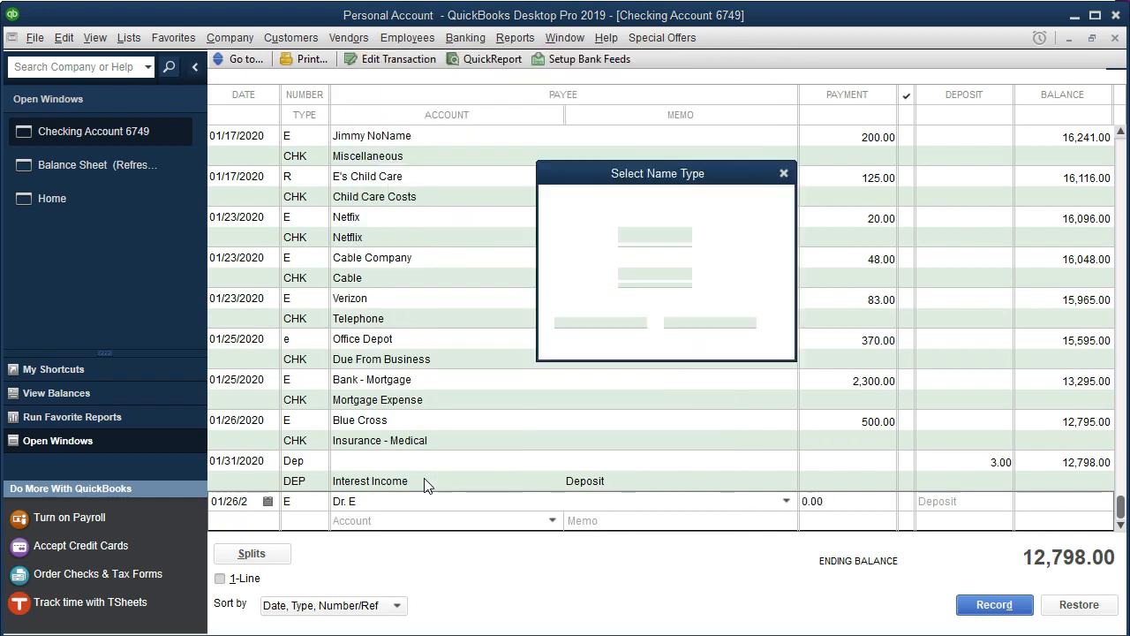
key("Return")
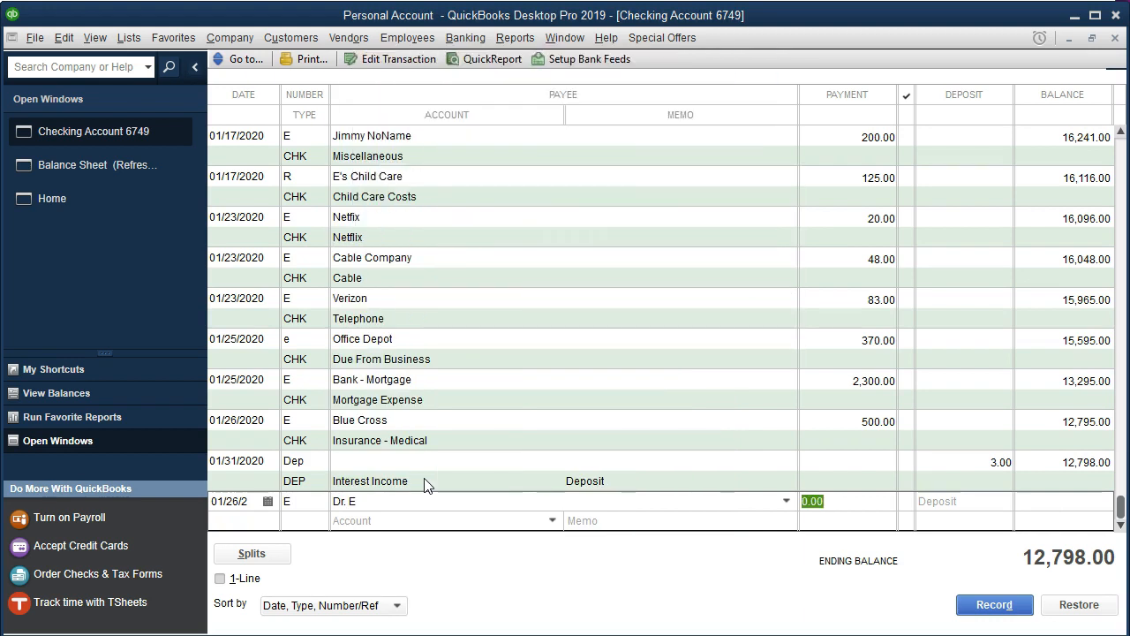
- Set the Dr. E payment to 195 against a newly set up Medical Costs account and record it
type("195")
key("Tab")
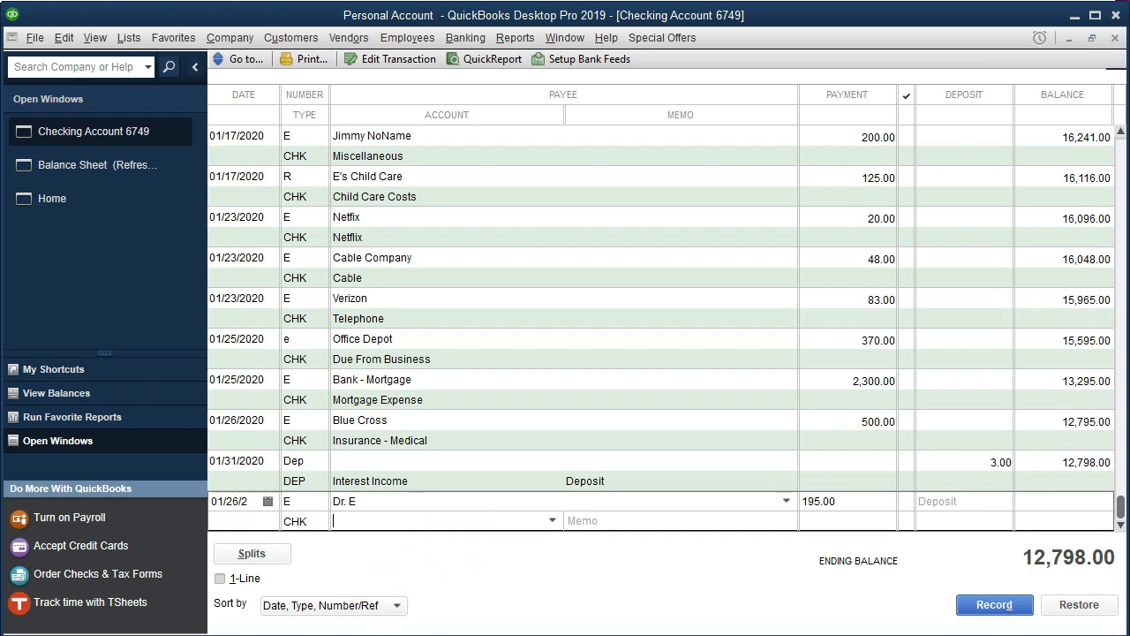
type("Medical Costs")
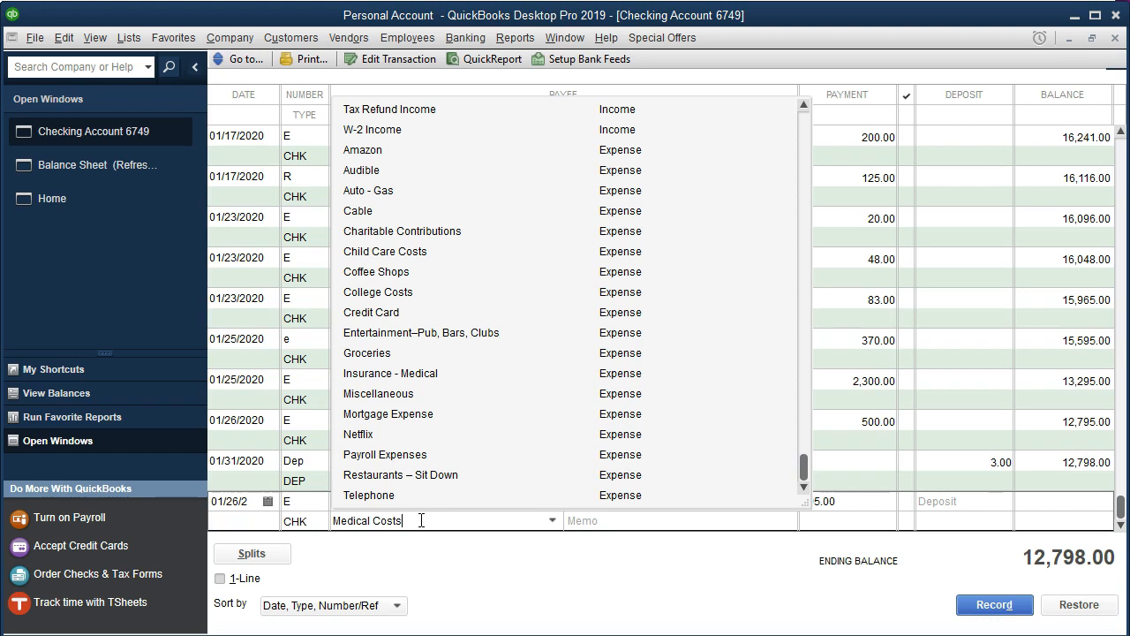
key("Tab")
key("Return")
left_click(676, 445)
key("Return")
key("Return")
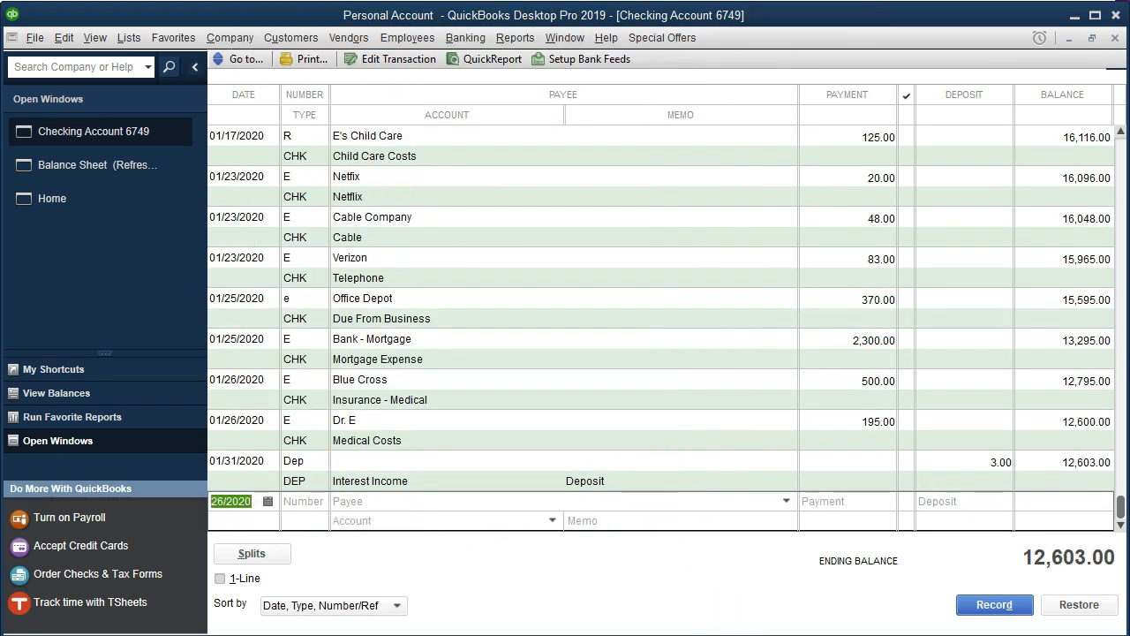
- Highlight the 1/26 Dr. E line in the statement PDF
left_click(892, 614)
left_click_drag(560, 305, 1015, 305)
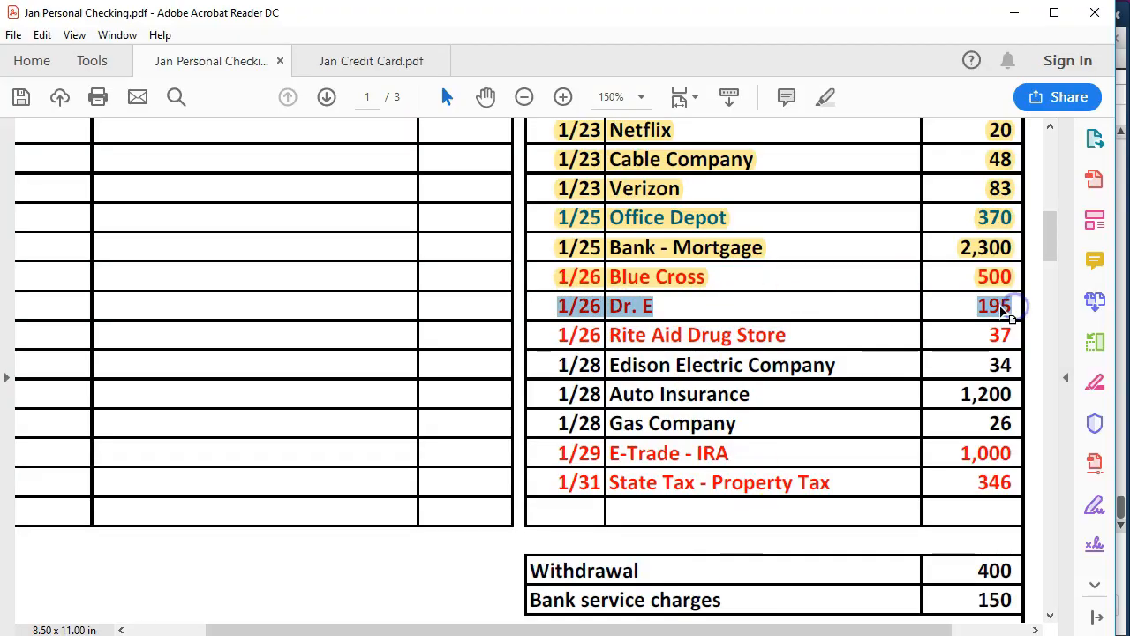
right_click(996, 306)
left_click(980, 363)
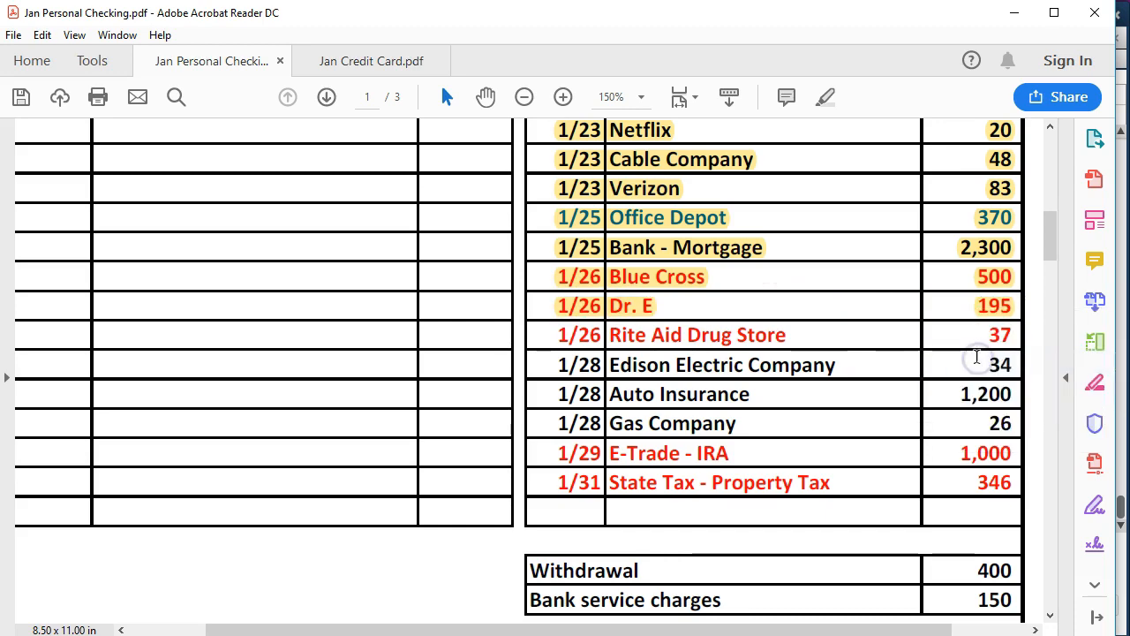
- Start a new E transaction on 1/26 with payee Rite Aid Drug Store, quick-adding the name as a Vendor
left_click(835, 629)
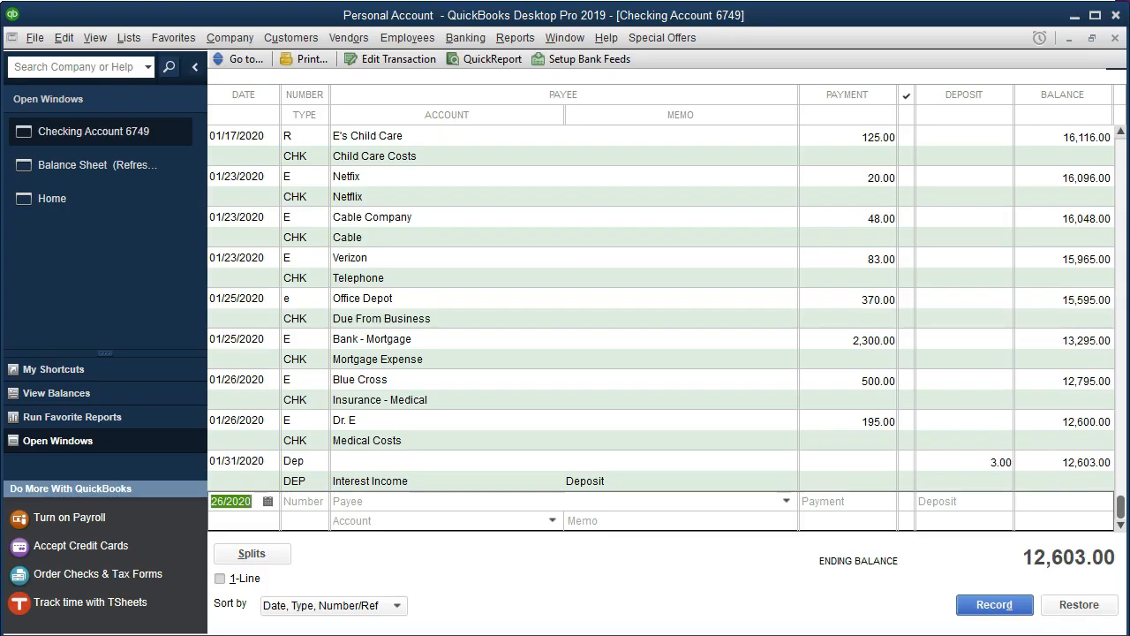
key("Tab")
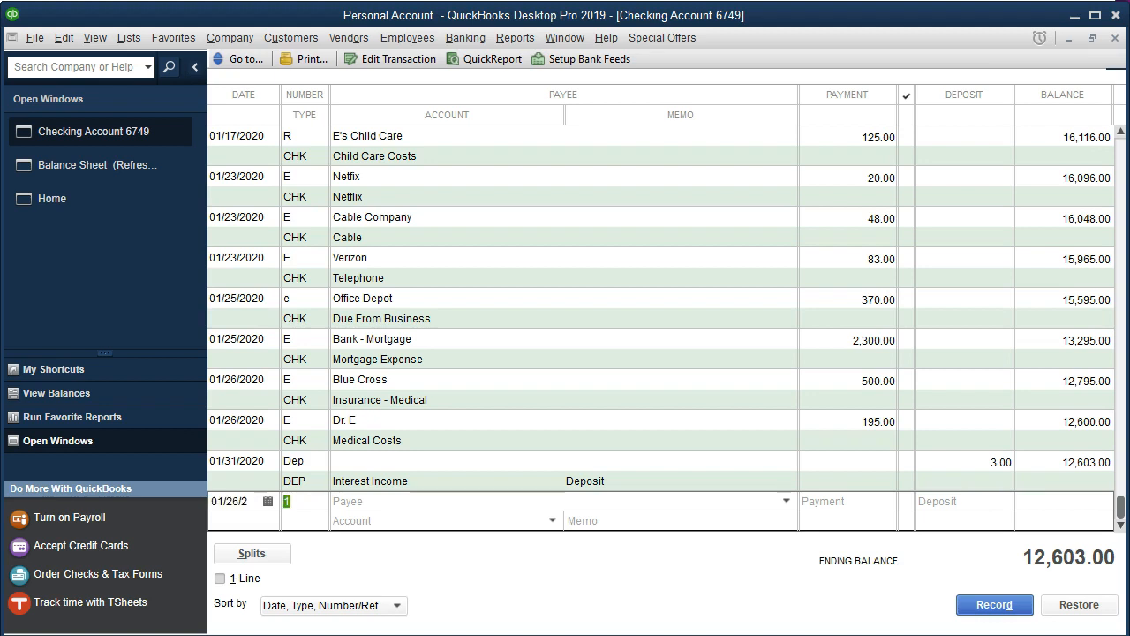
type("E")
key("Tab")
type("Rite Aid Drug Store")
key("Tab")
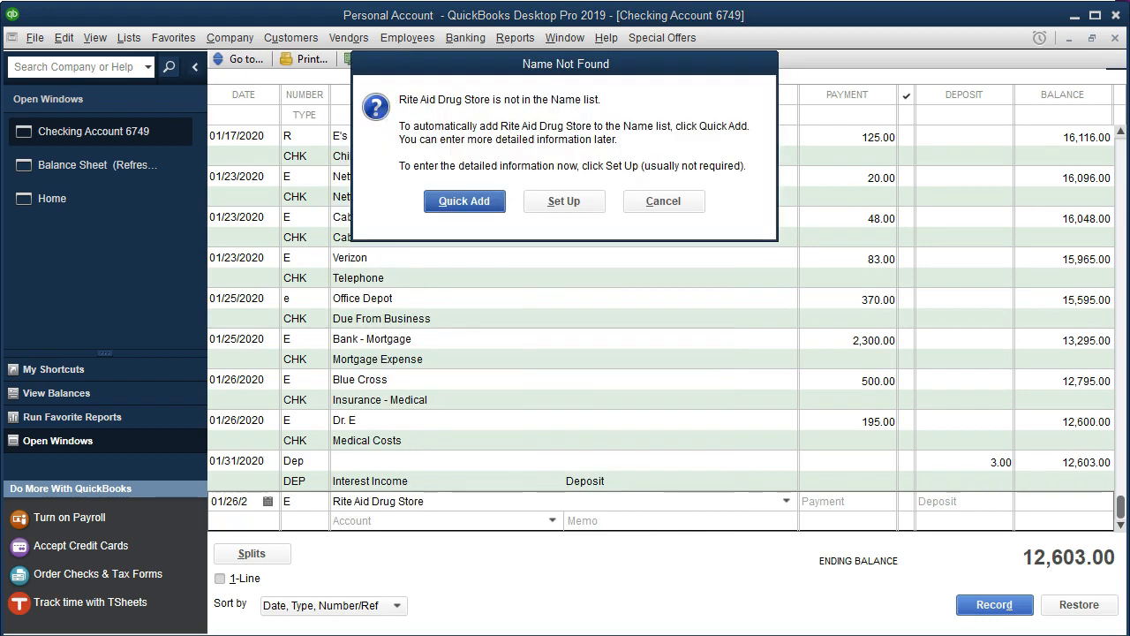
left_click(454, 201)
left_click(571, 330)
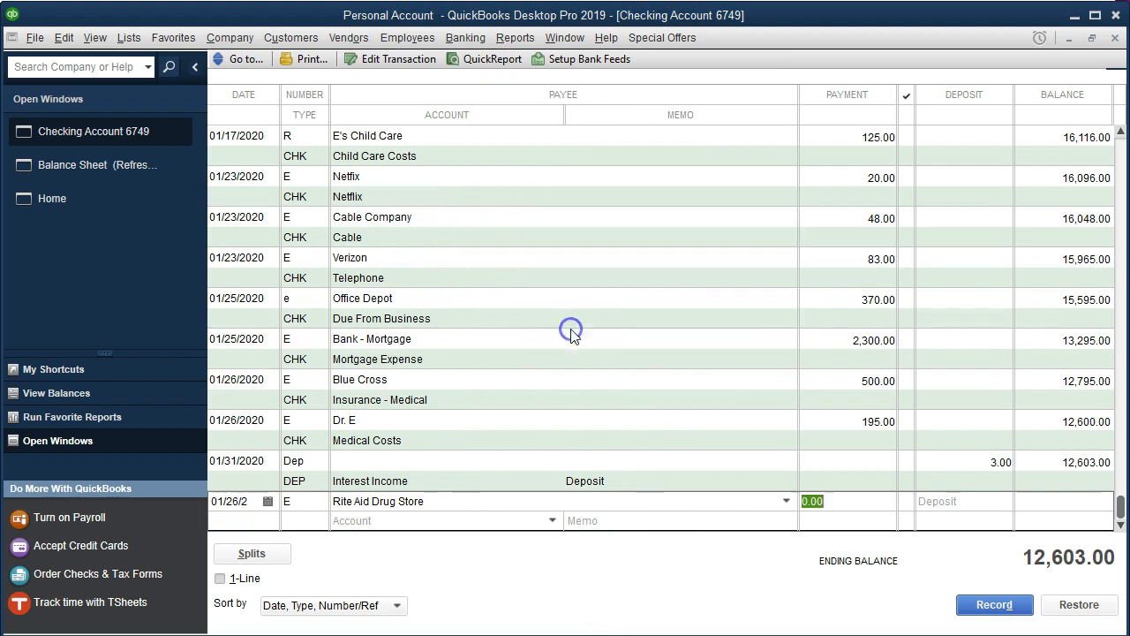
- Set the Rite Aid Drug Store payment to 37 against the Medical Costs account and record it, accepting the future-date warning
type("37")
key("Tab")
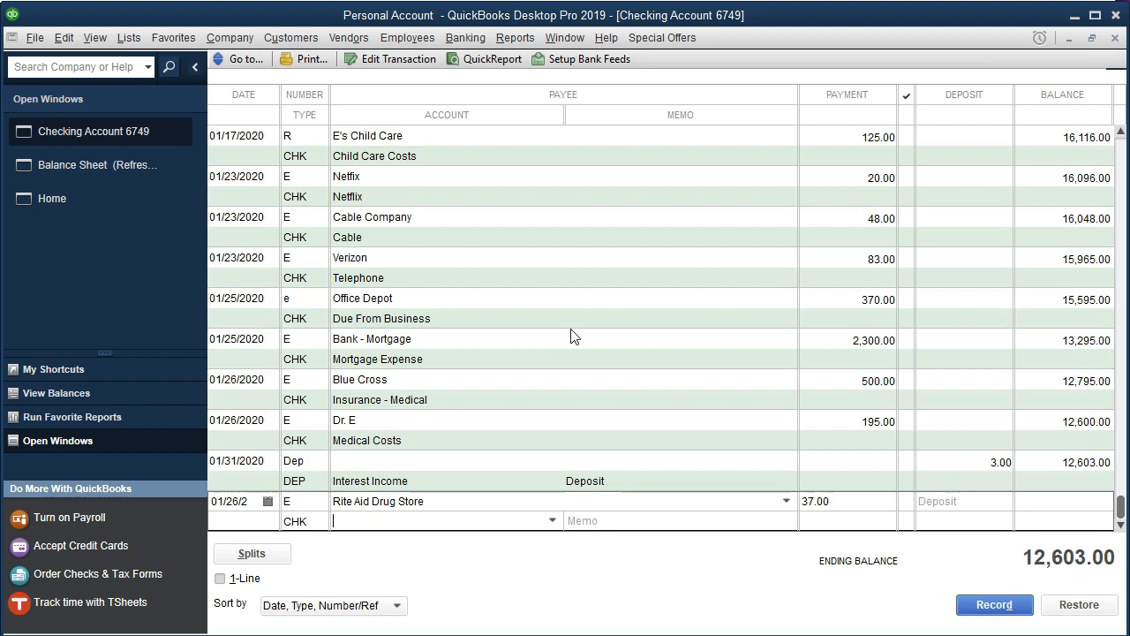
left_click(553, 521)
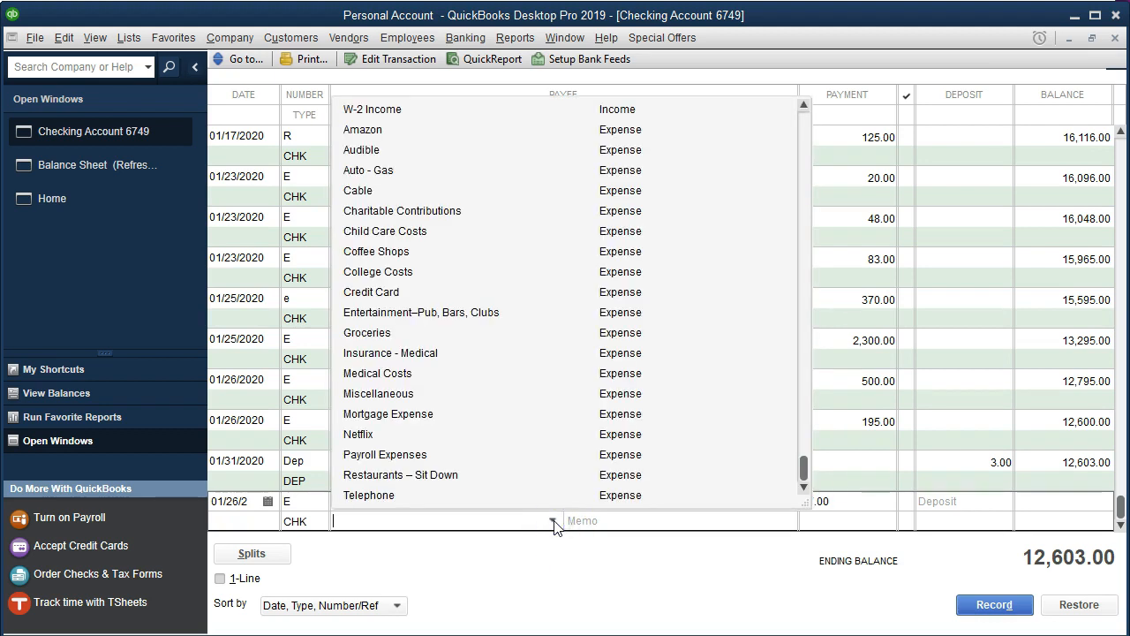
type("Medical Costs")
key("Tab")
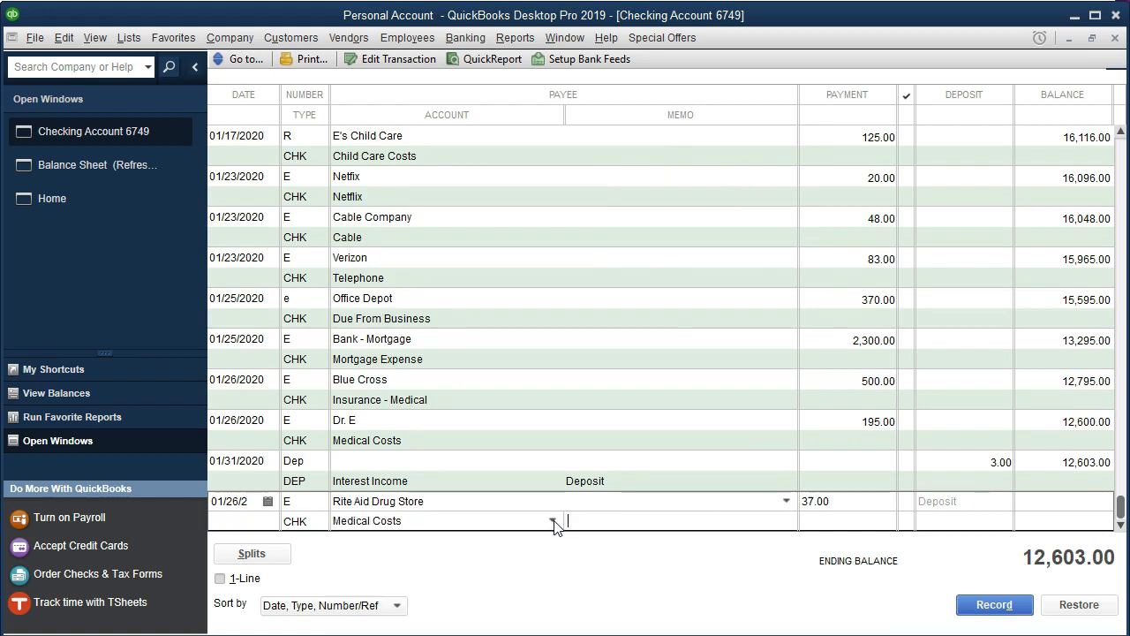
key("Return")
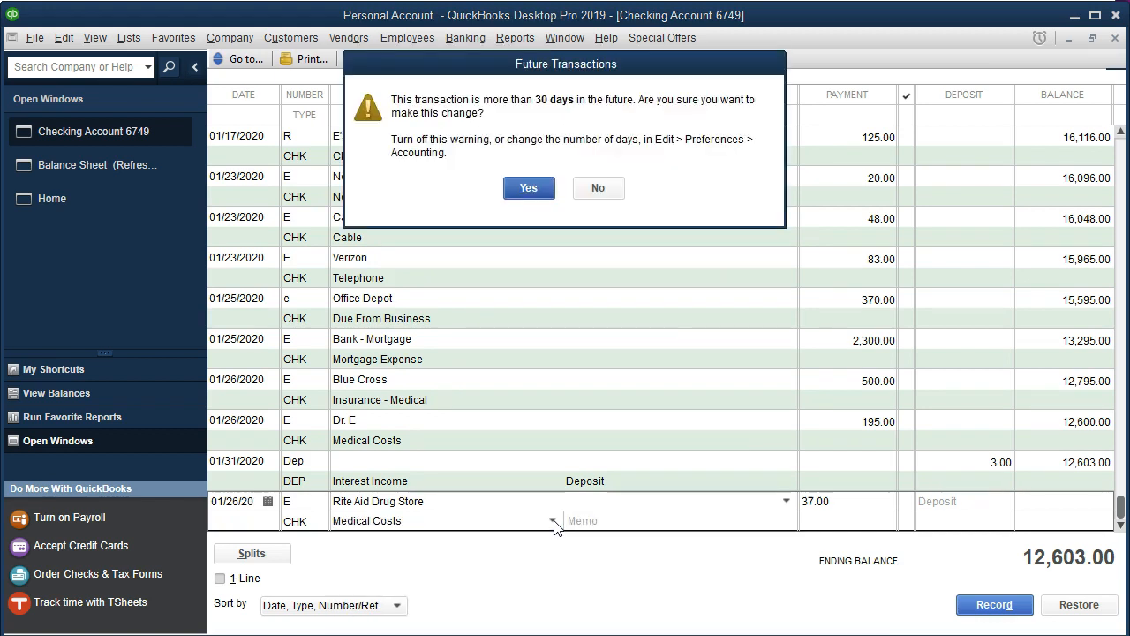
key("Return")
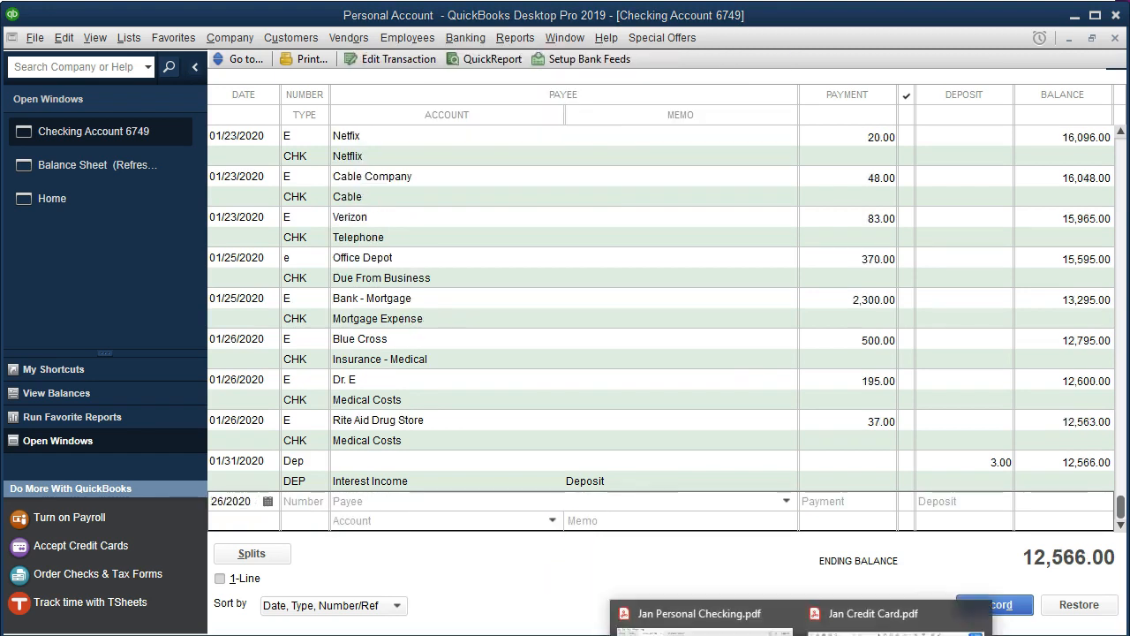
- Highlight the 1/26 Rite Aid Drug Store line in the statement PDF
left_click(653, 614)
left_click_drag(552, 335, 1002, 341)
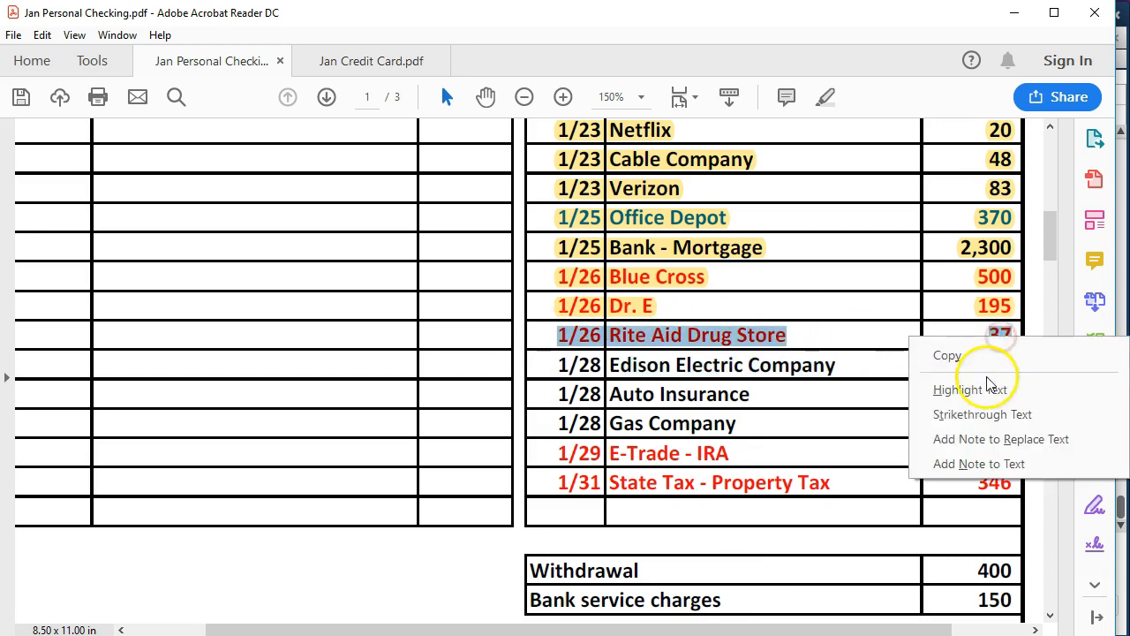
left_click(972, 389)
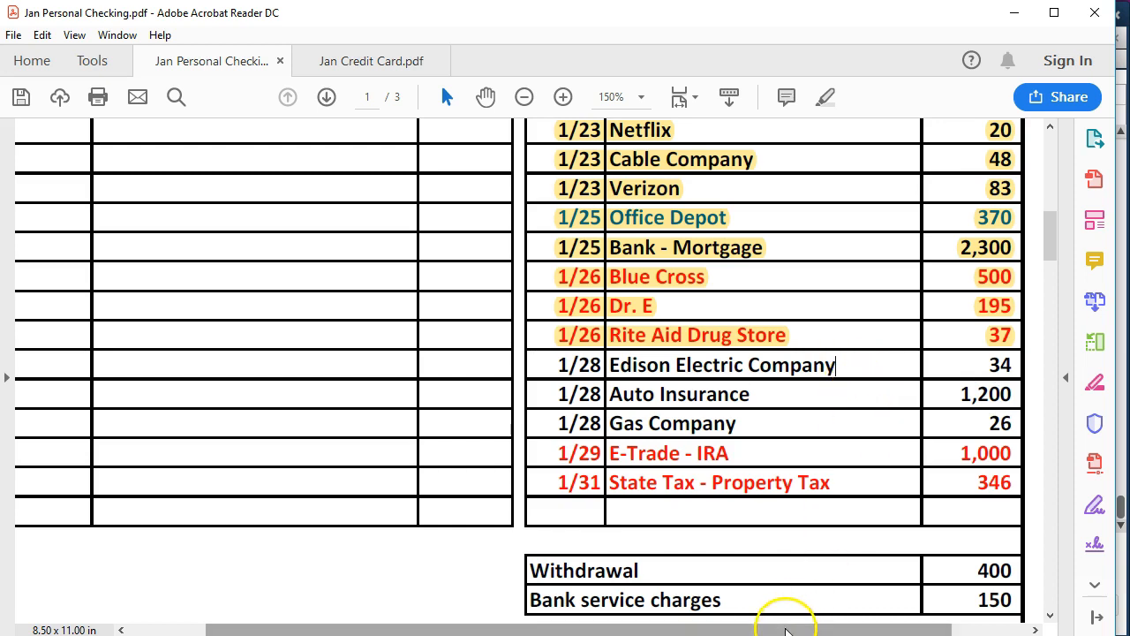
- Start a new E transaction dated 01/28/2020 with payee Edison Electric Company, quick-adding the name as a Vendor
left_click(530, 635)
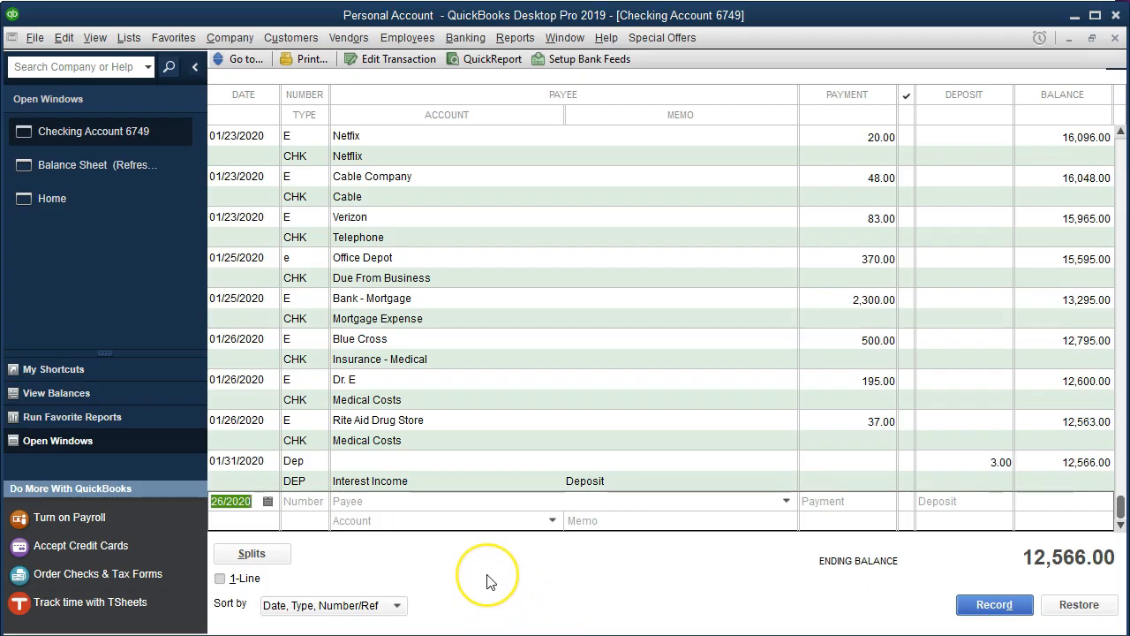
key("plus")
key("plus")
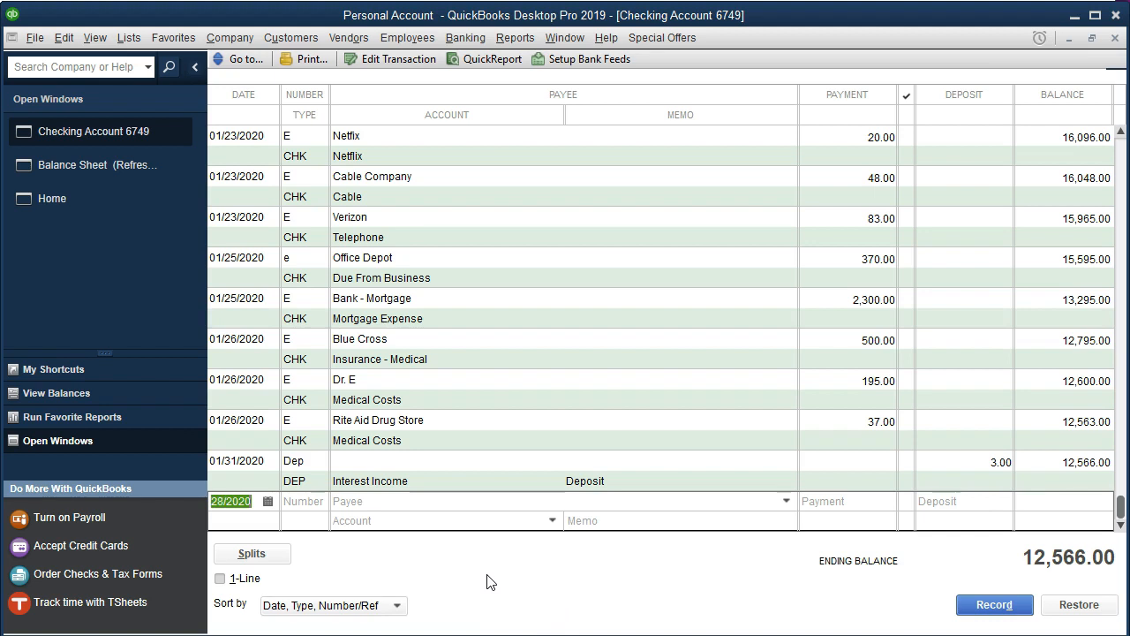
key("Tab")
type("E")
key("Tab")
type("Edi")
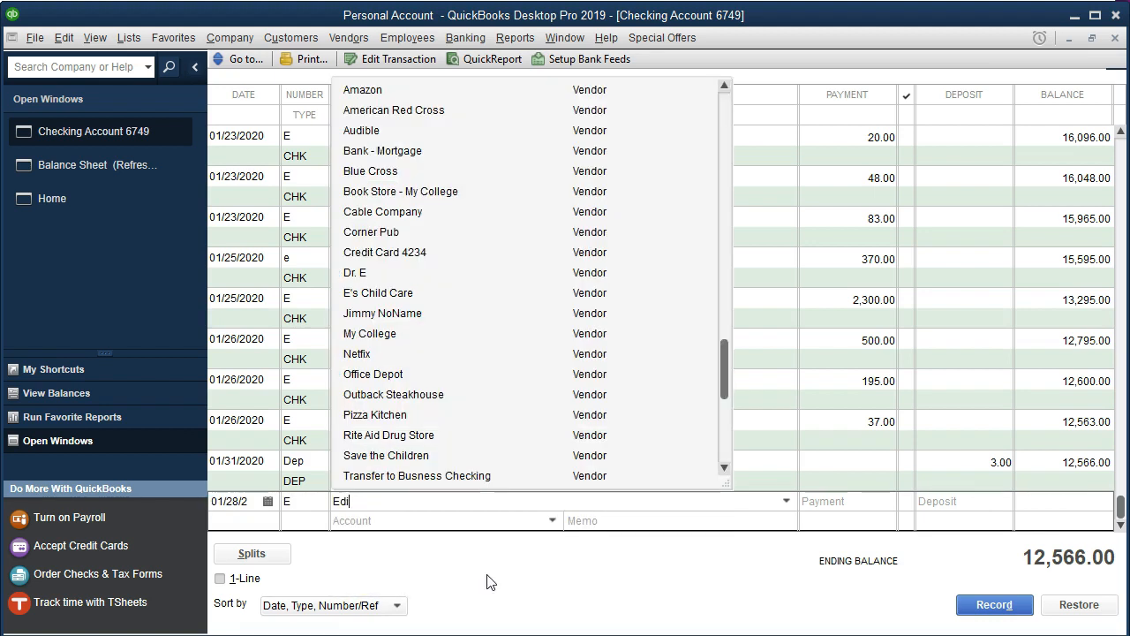
type("son Elect")
type("ric Company")
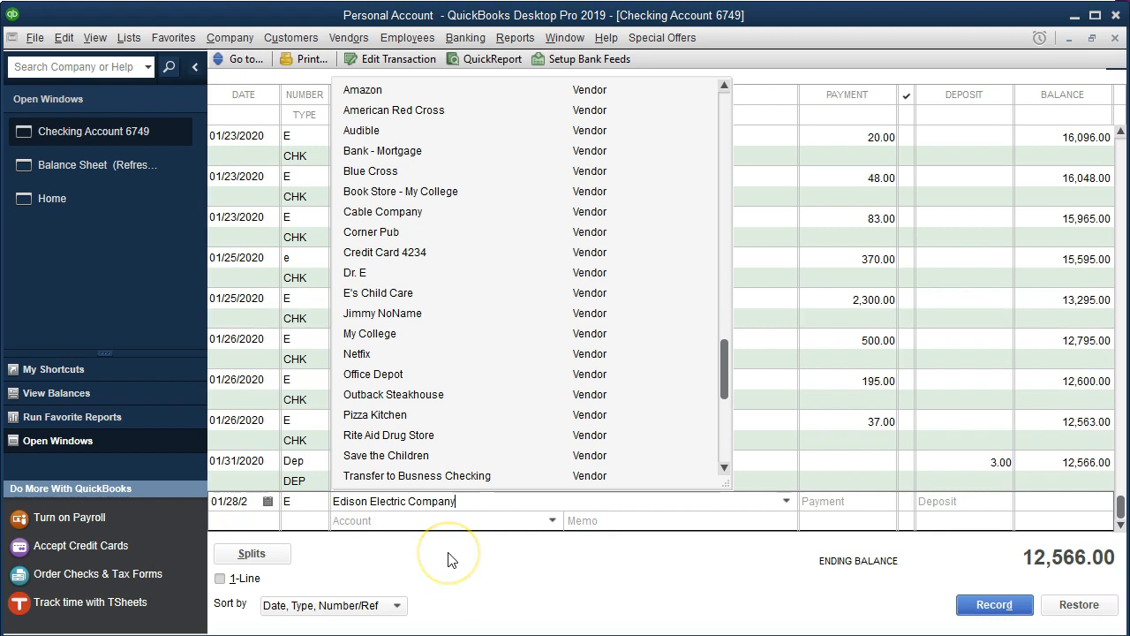
key("Tab")
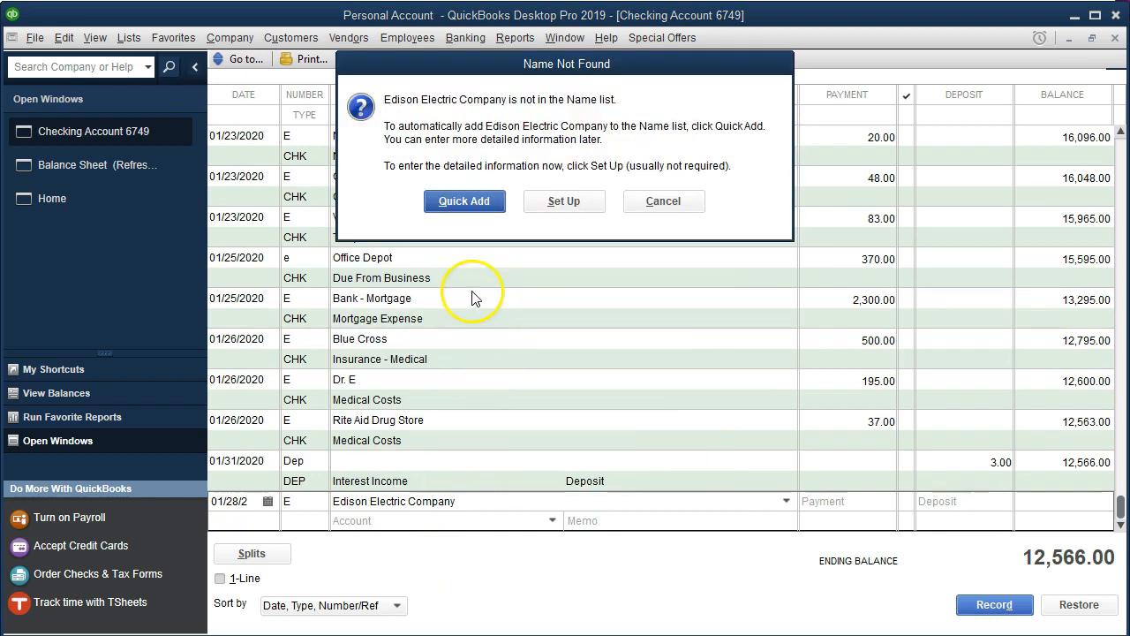
left_click(450, 203)
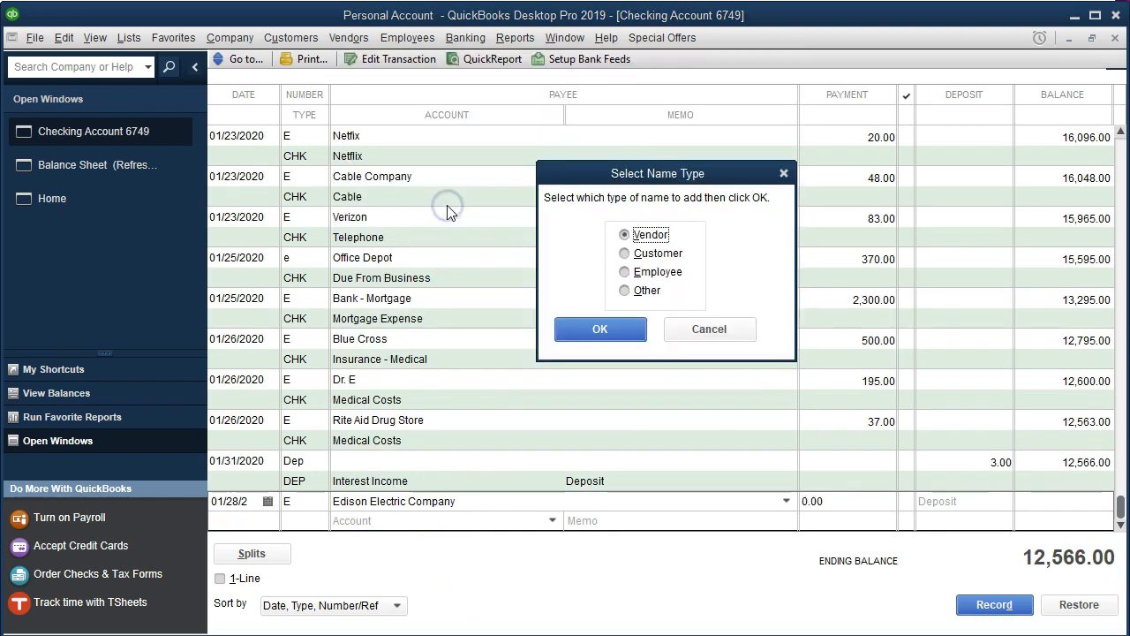
left_click(574, 325)
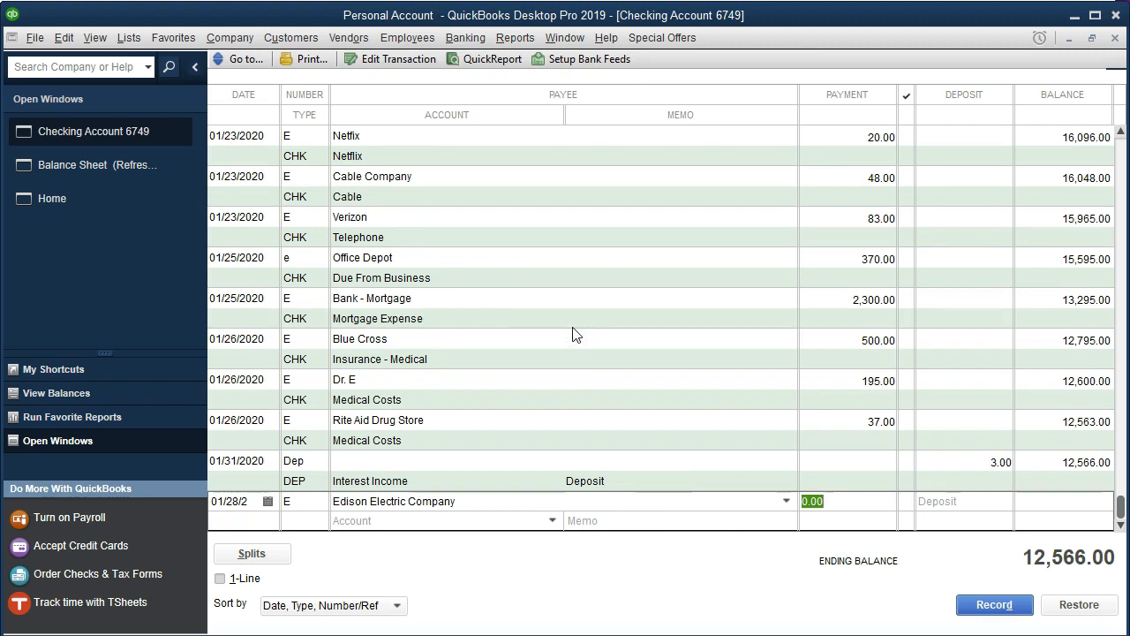
- Set the Edison Electric Company payment to 34 against a newly set up Utilities account and record it
type("34")
key("Tab")
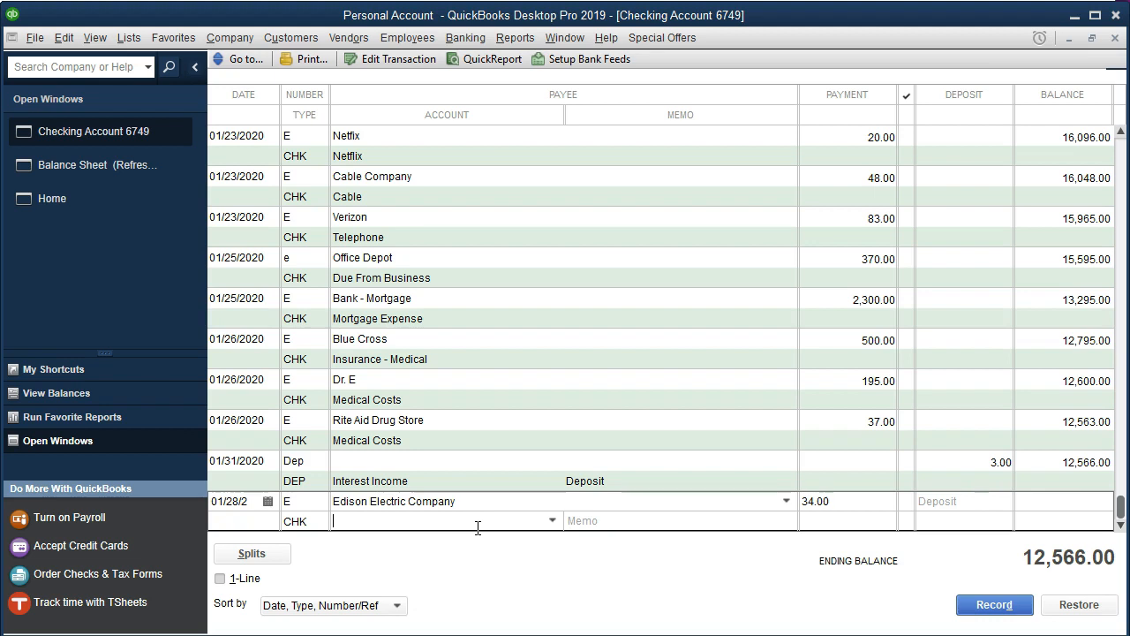
type("Utilities")
key("Tab")
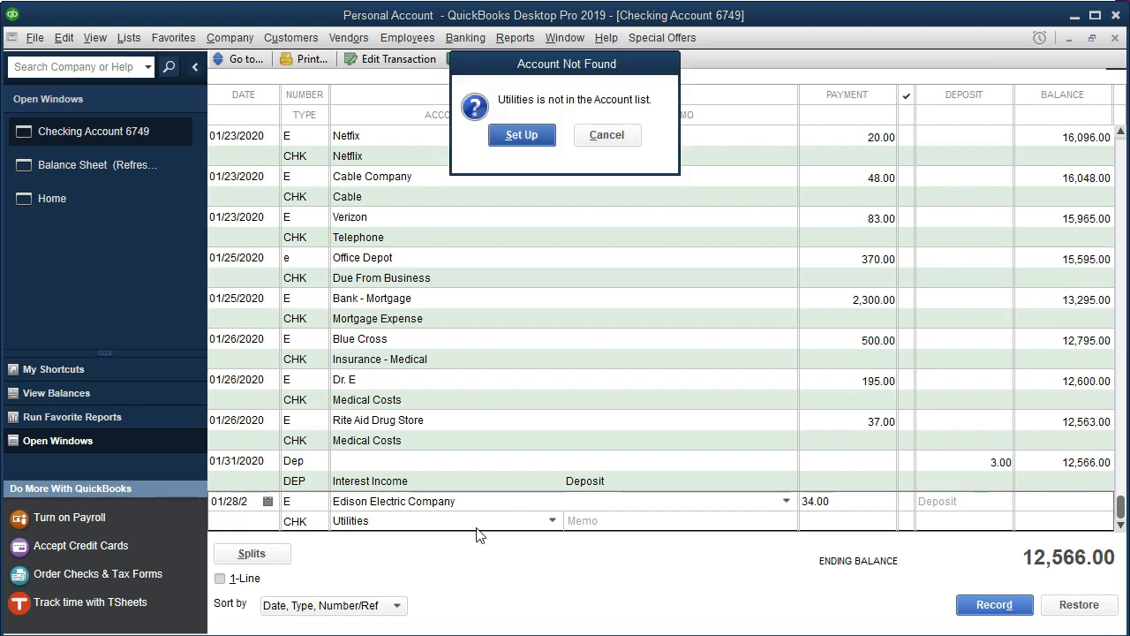
left_click(501, 136)
left_click(707, 435)
key("Return")
key("Return")
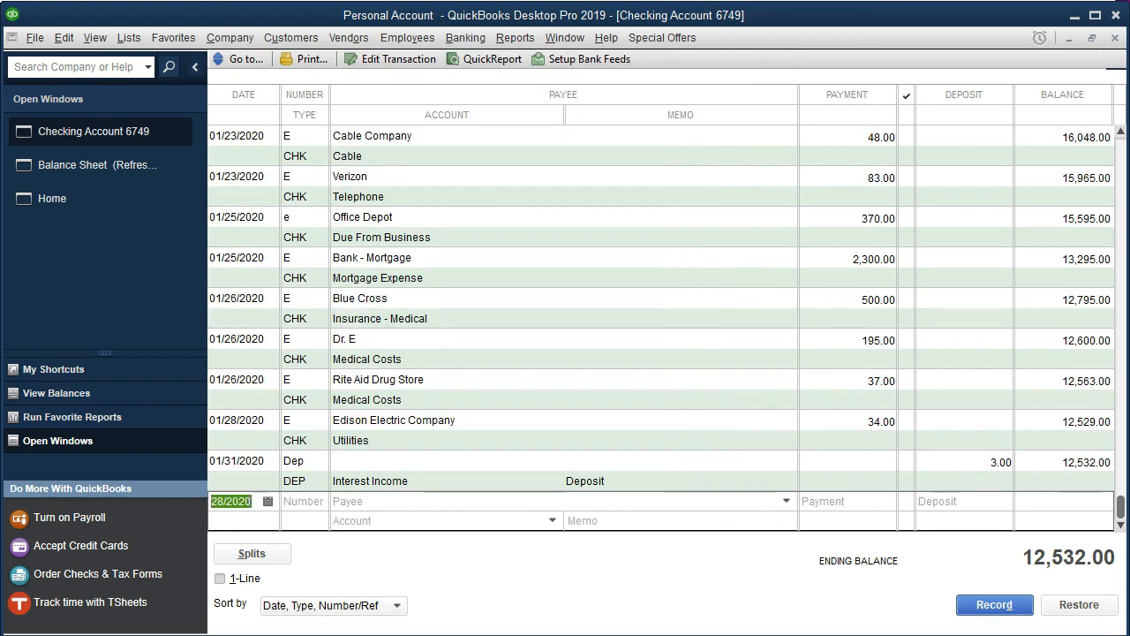
- Highlight the 1/28 Edison Electric Company line in the statement PDF
left_click(653, 613)
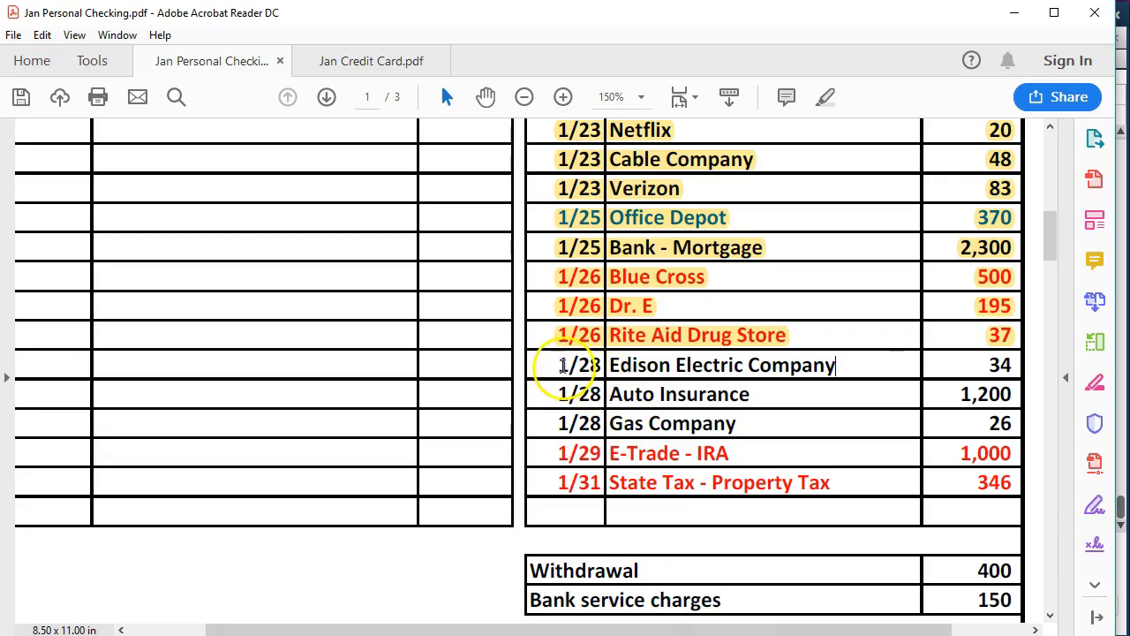
left_click_drag(550, 363, 1013, 373)
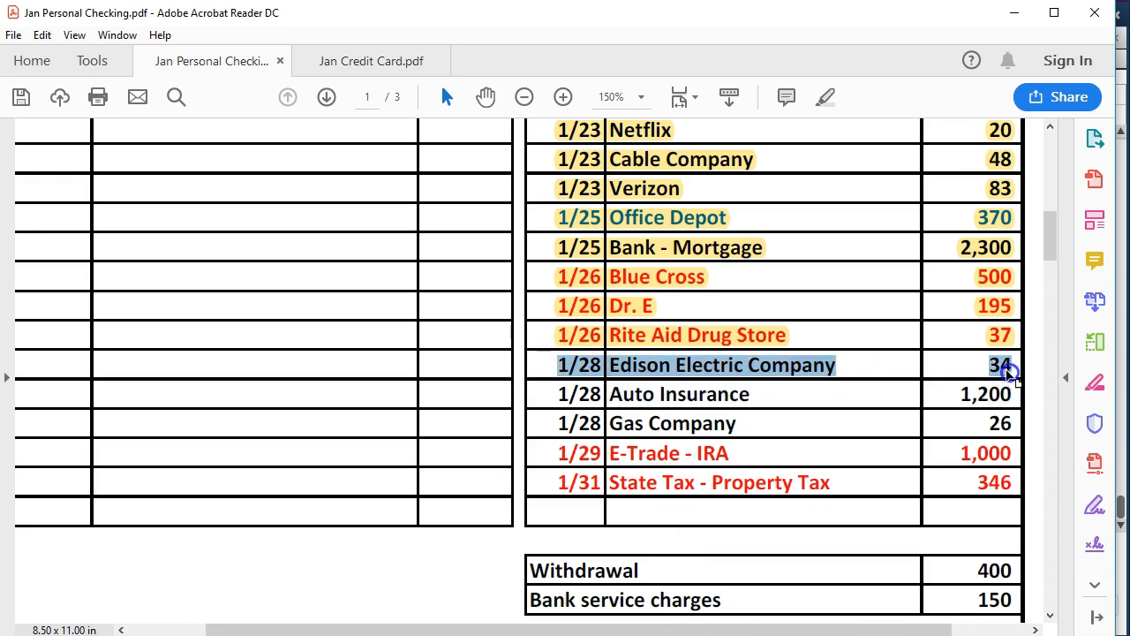
right_click(1009, 374)
left_click(978, 421)
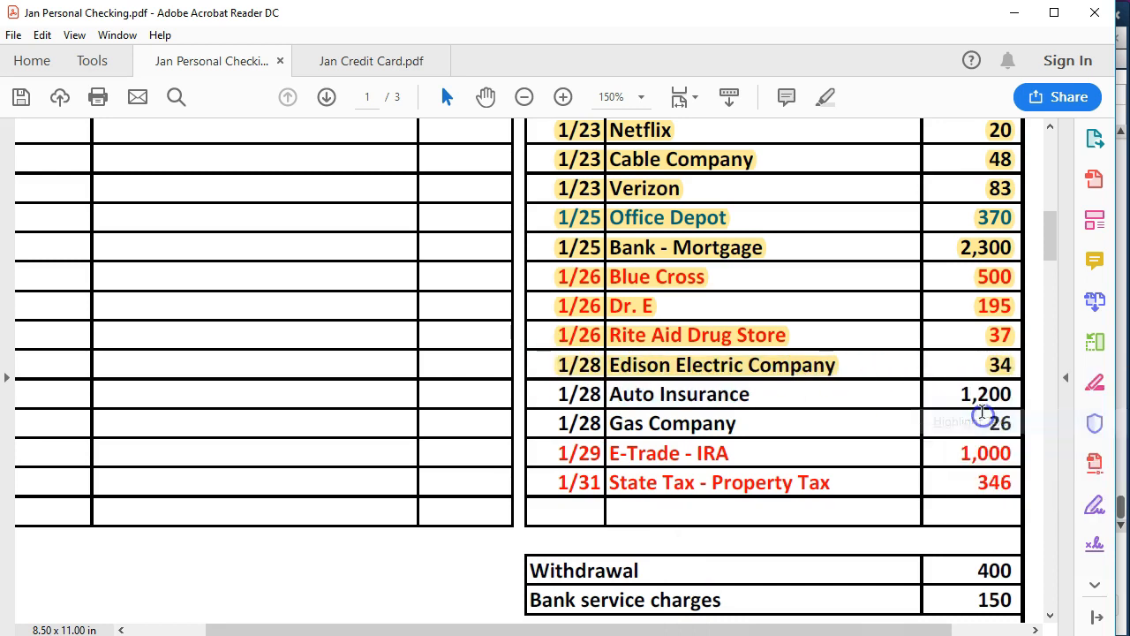
- Start a new E transaction with payee Auto Insurance, quick-adding the name as a Vendor
key("alt+Tab")
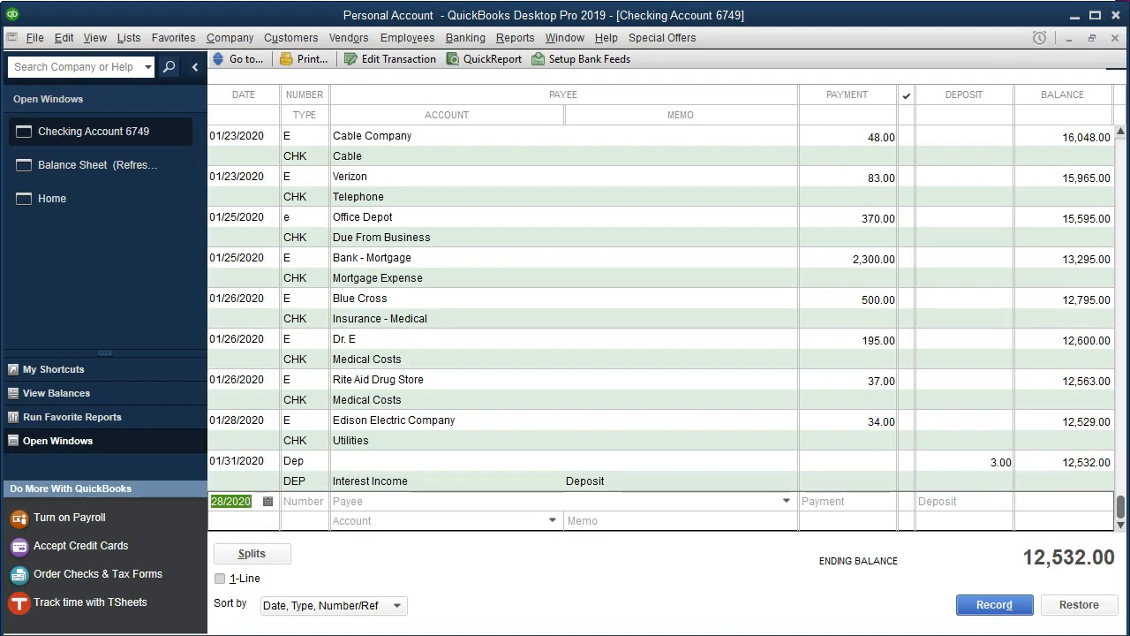
key("Tab")
type("E")
key("Tab")
type("Auto")
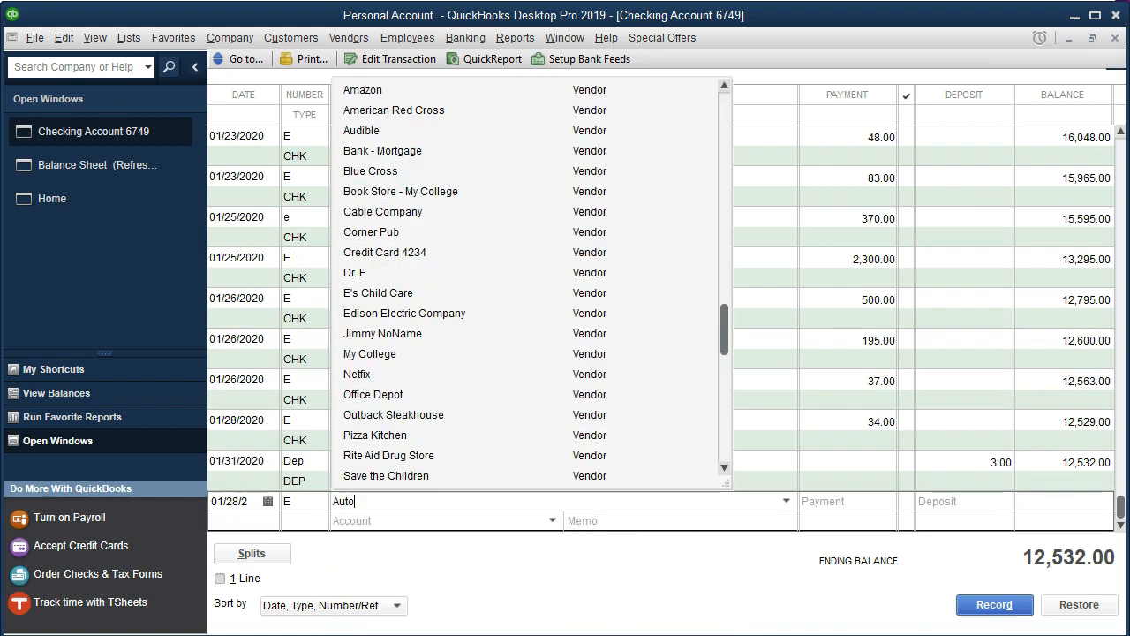
type(" Insurance")
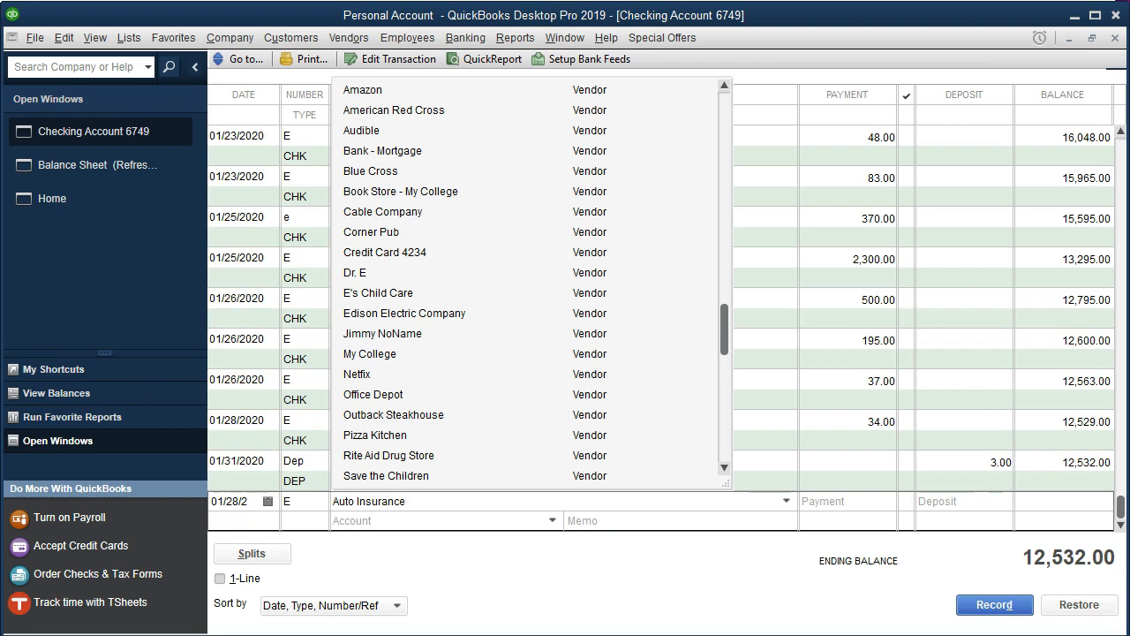
key("Tab")
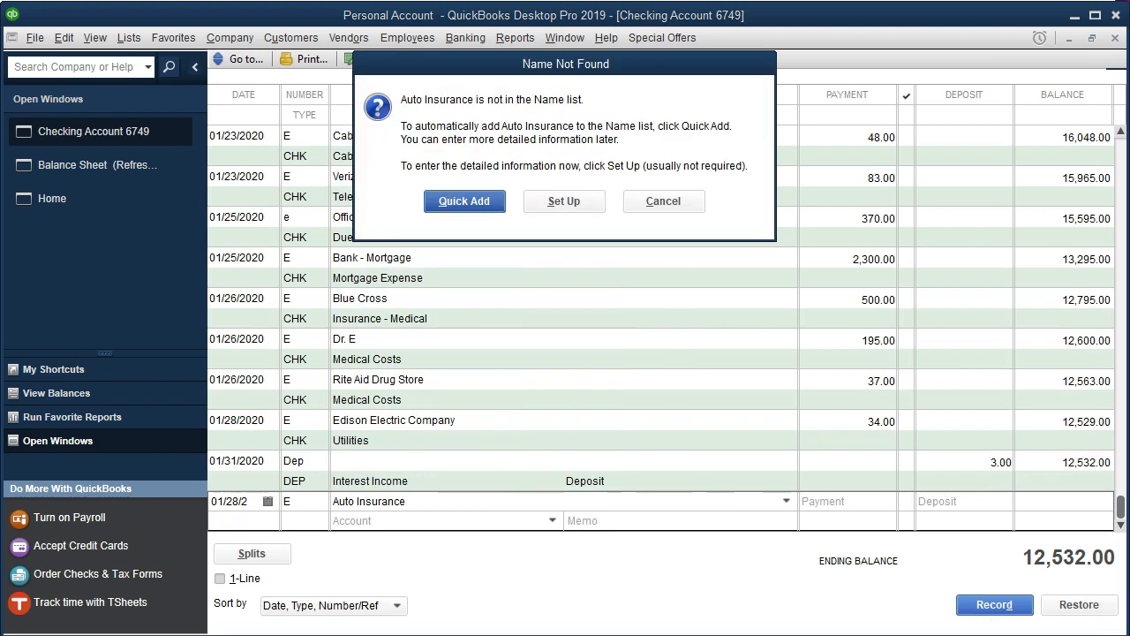
key("Return")
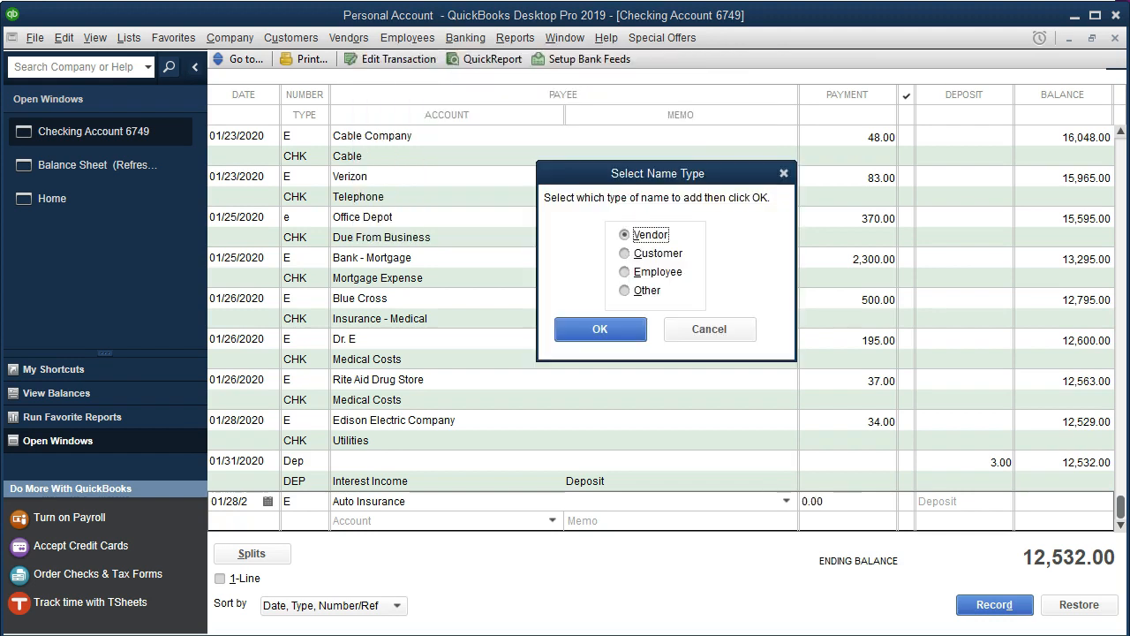
left_click(602, 326)
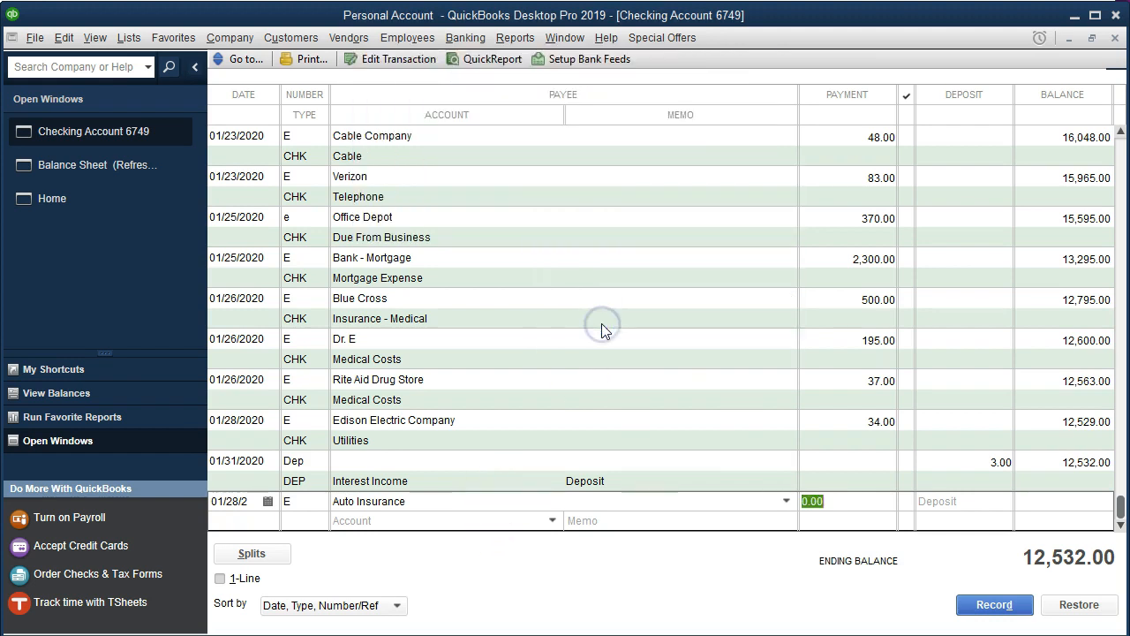
- Set the Auto Insurance payment to 1200 against a newly set up Insurance - Auto expense account and record it
type("1200")
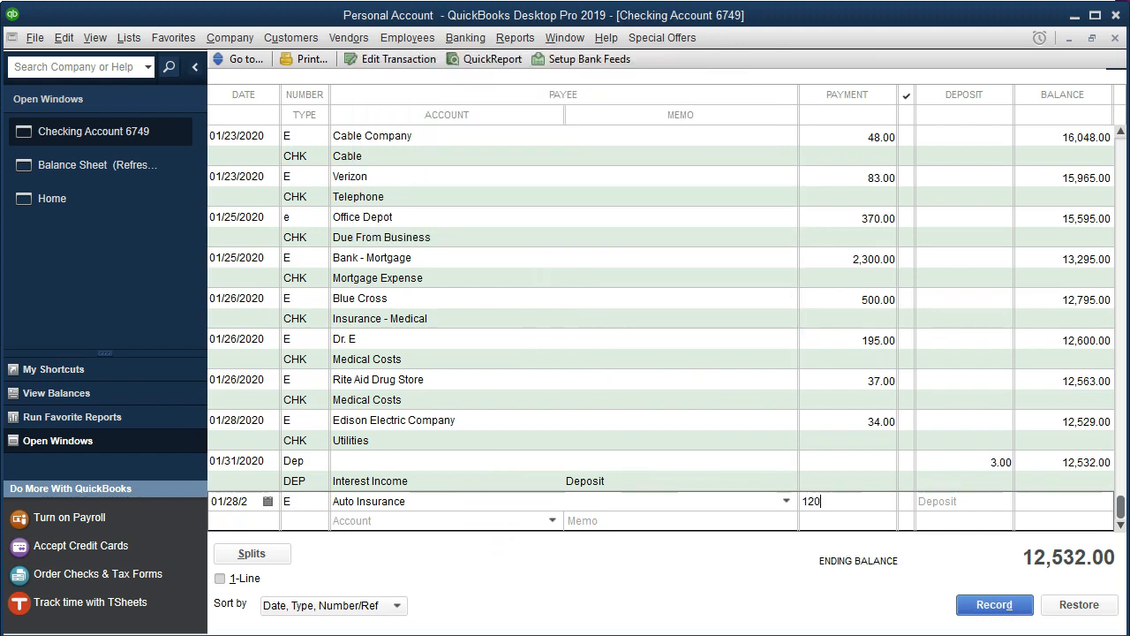
key("Tab")
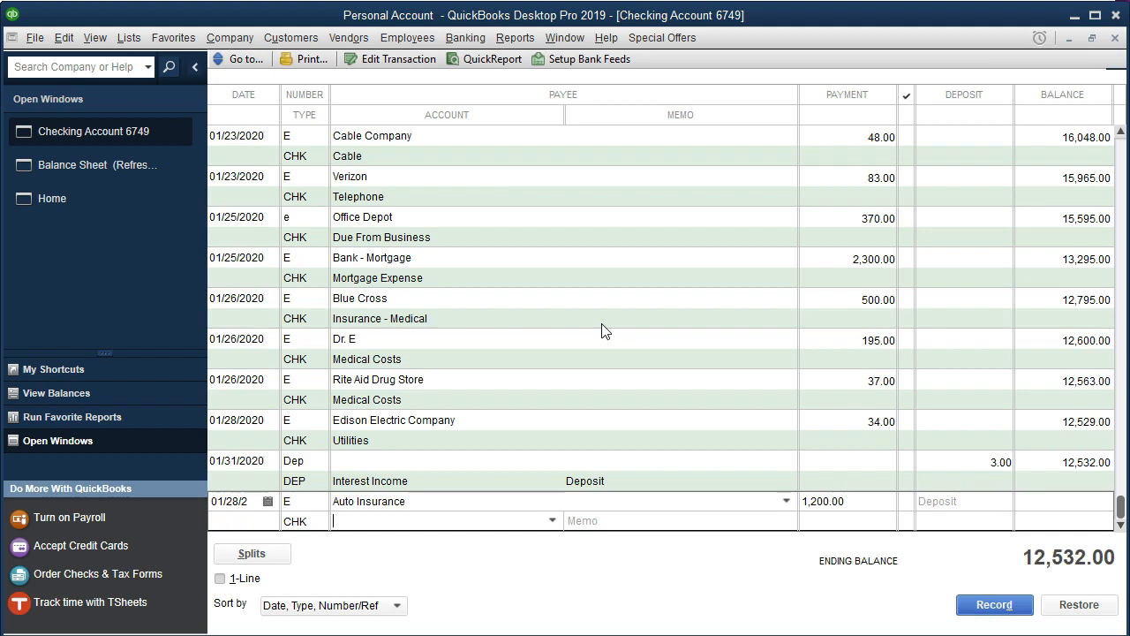
type("Insurance - Medical")
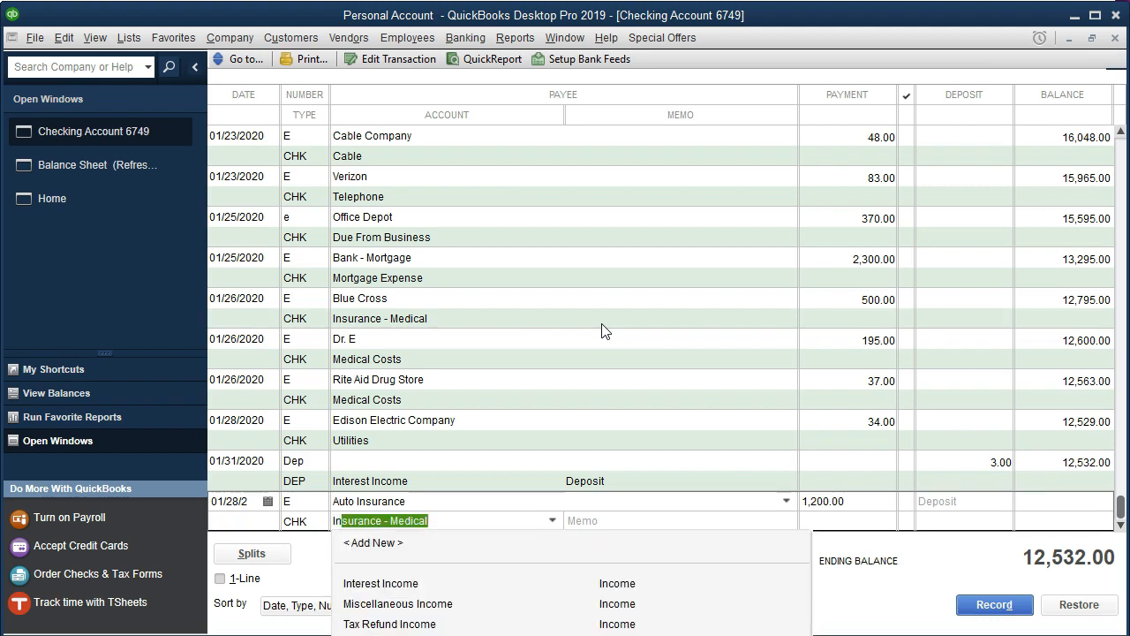
left_click(431, 520)
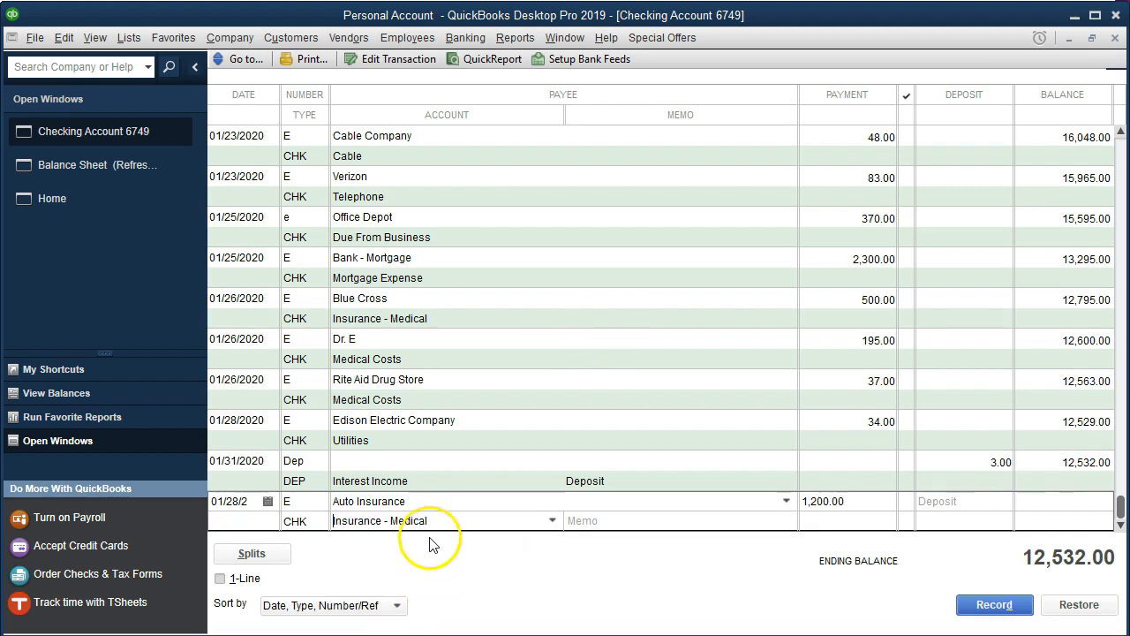
double_click(440, 517)
key("BackSpace")
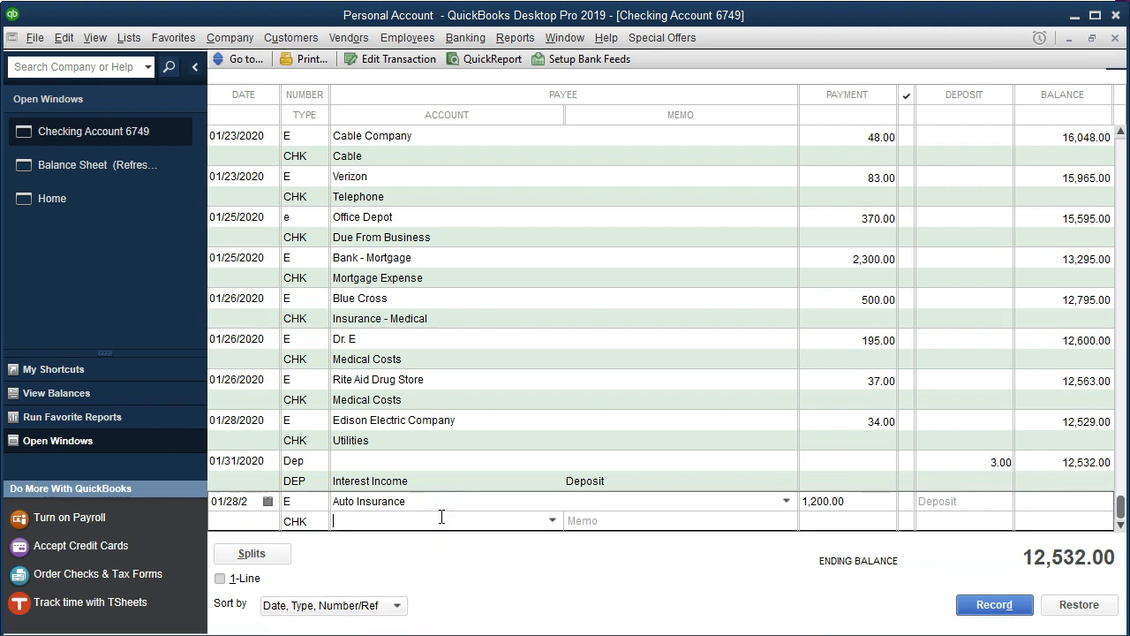
type("Insurance - Auto")
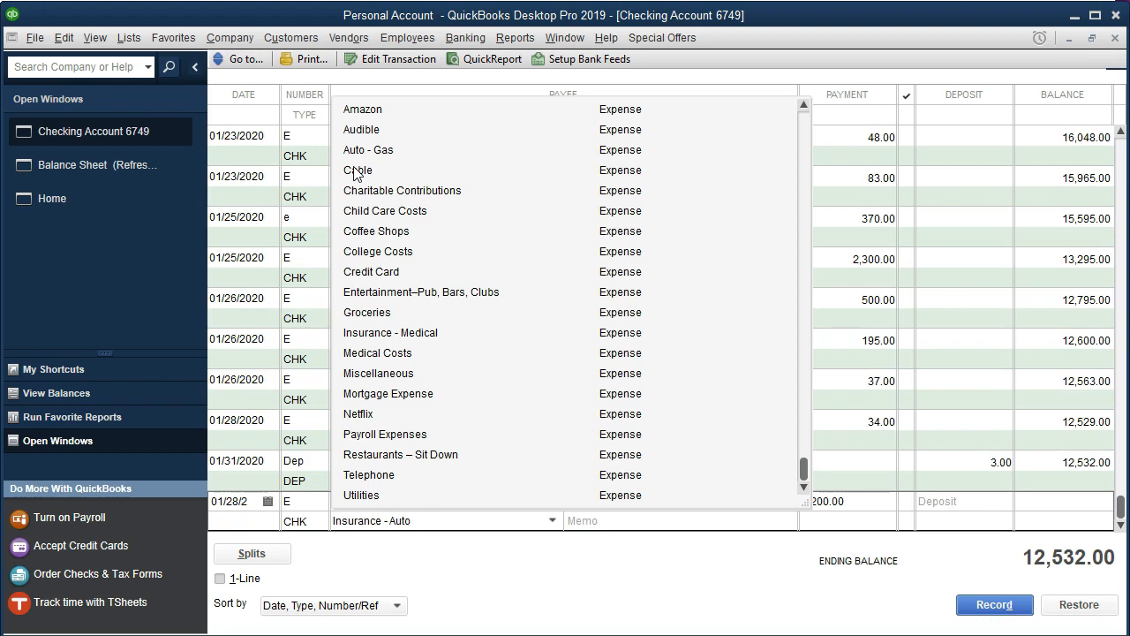
left_click(446, 519)
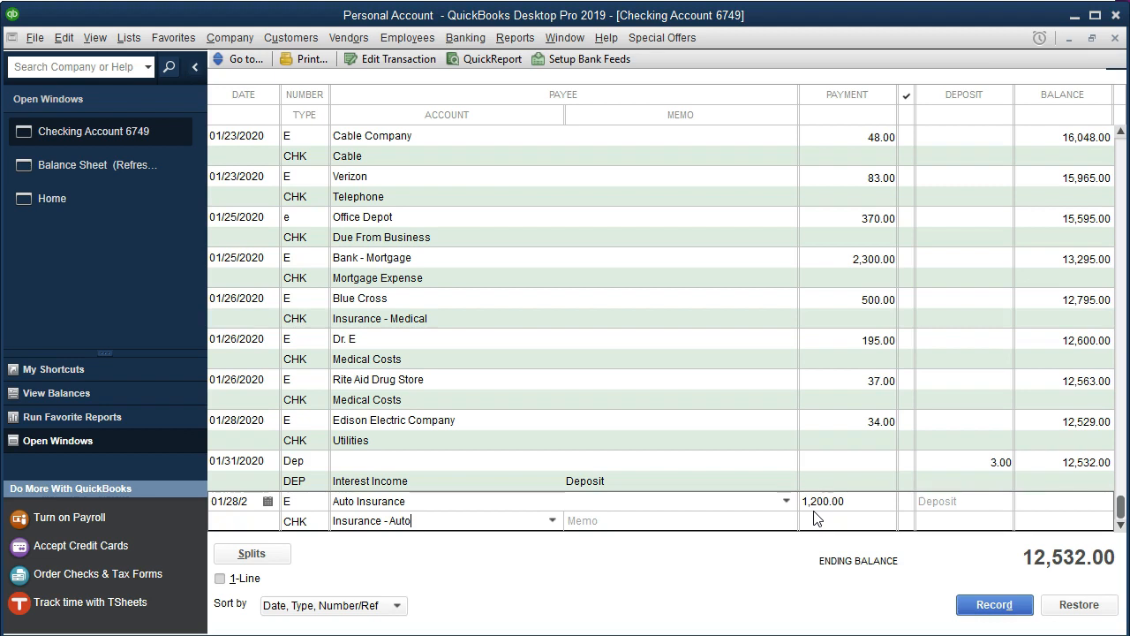
left_click(468, 522)
key("Tab")
key("Return")
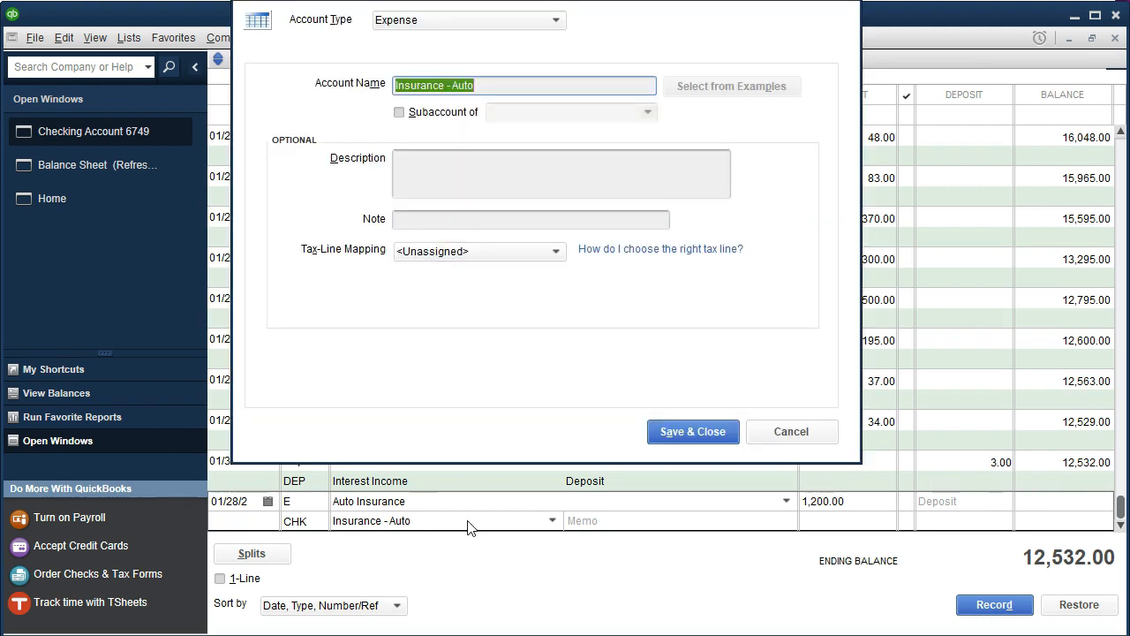
left_click(695, 430)
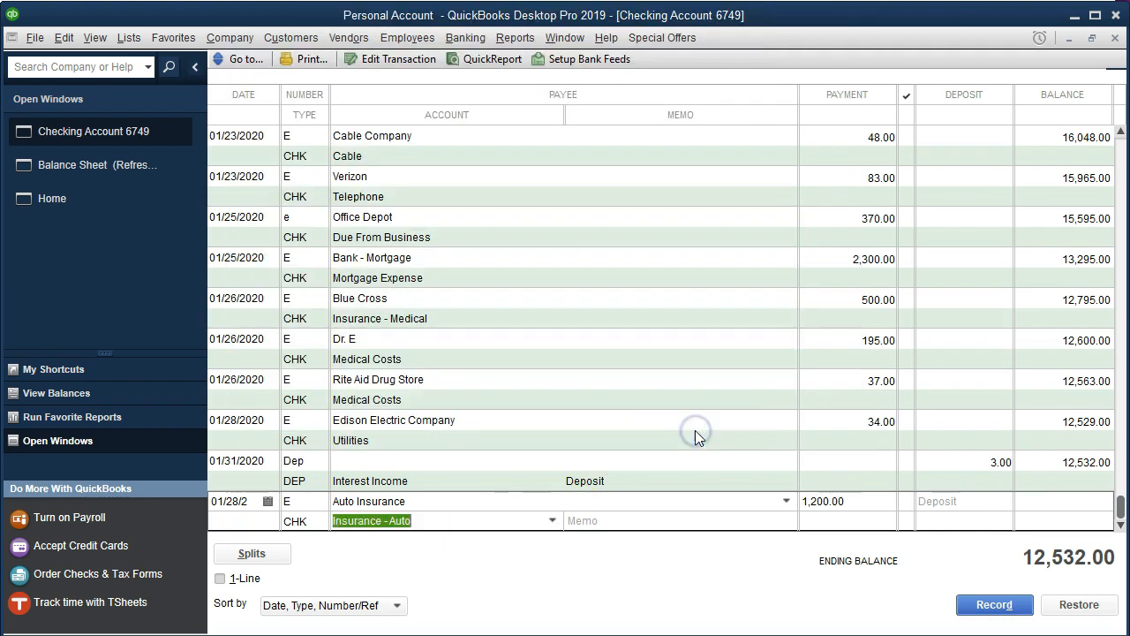
key("Return")
key("Return")
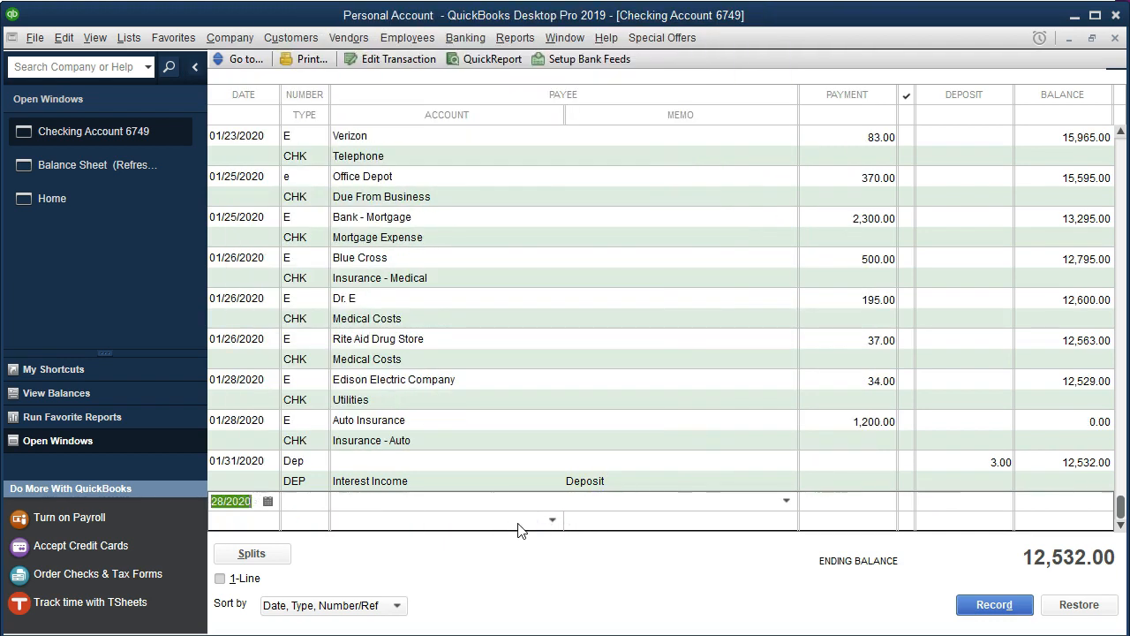
- Highlight the 1/28 Auto Insurance line in the statement PDF
key("alt+Tab")
left_click_drag(557, 394, 1022, 397)
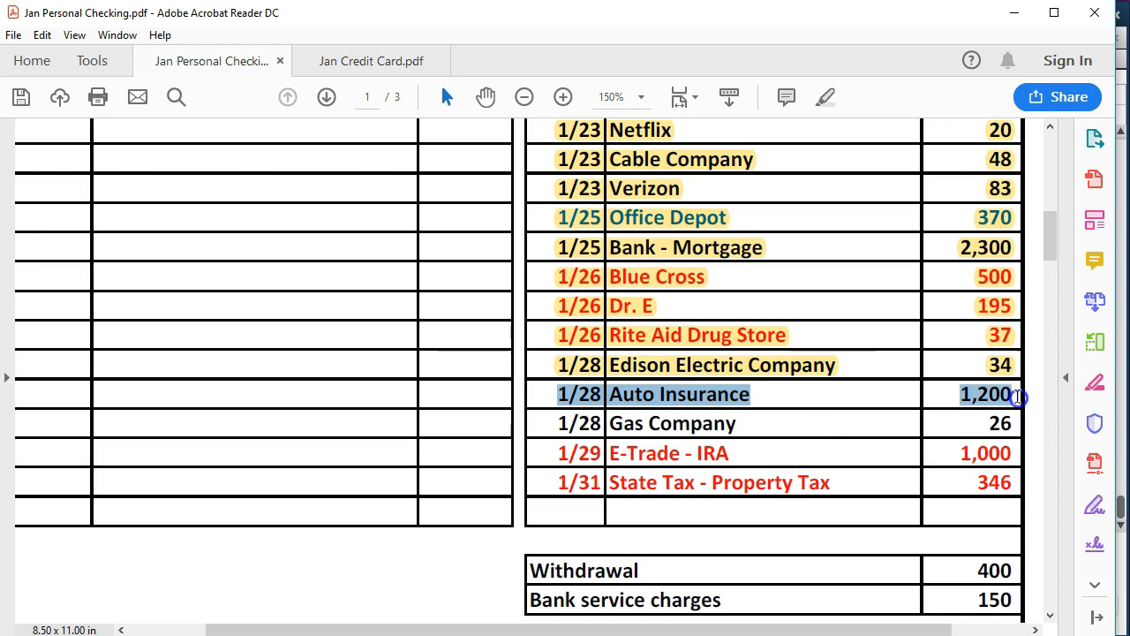
right_click(989, 400)
left_click(970, 446)
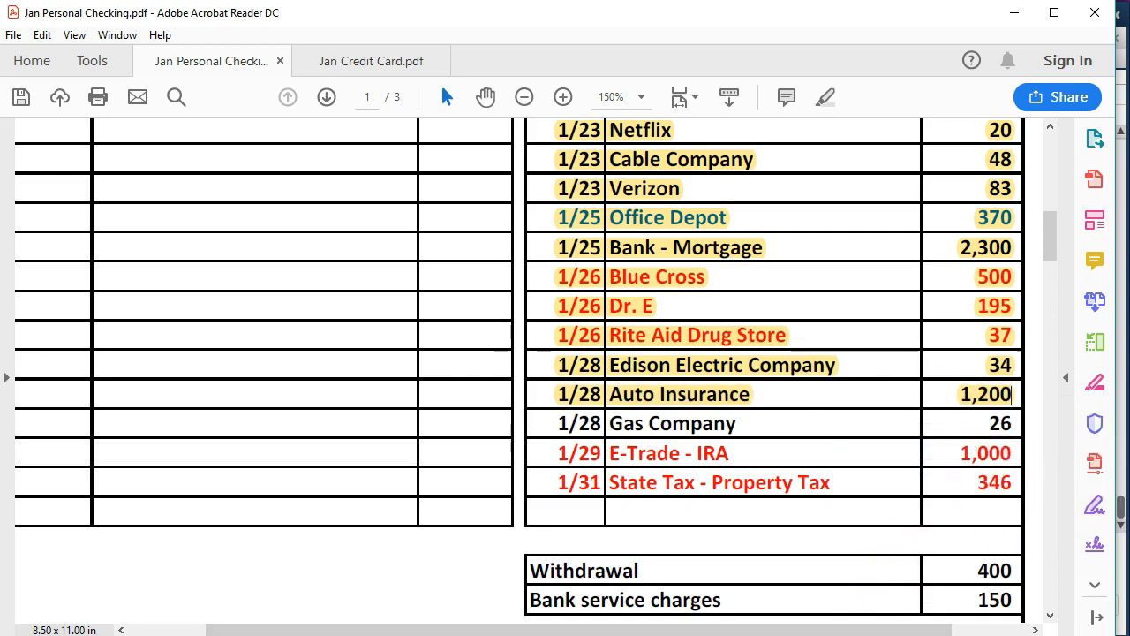
left_click(758, 622)
- Start a new E transaction dated 01/28/2020 with payee Gas Company, quick-adding the name as a Vendor
left_click(255, 500)
key("Tab")
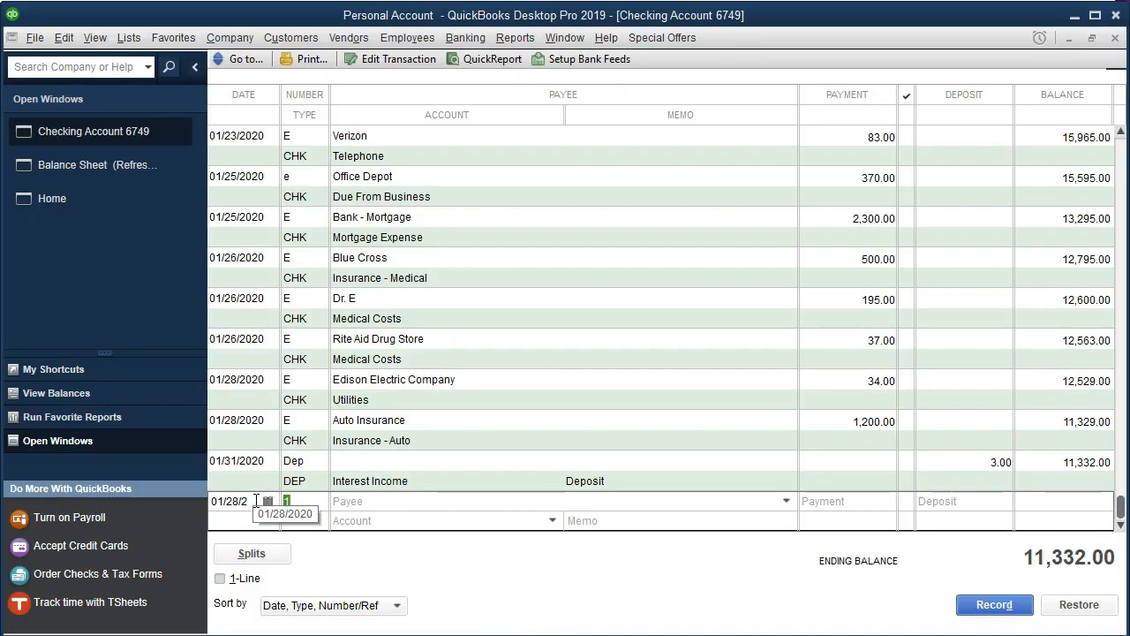
type("E")
key("Tab")
type("Gas Company")
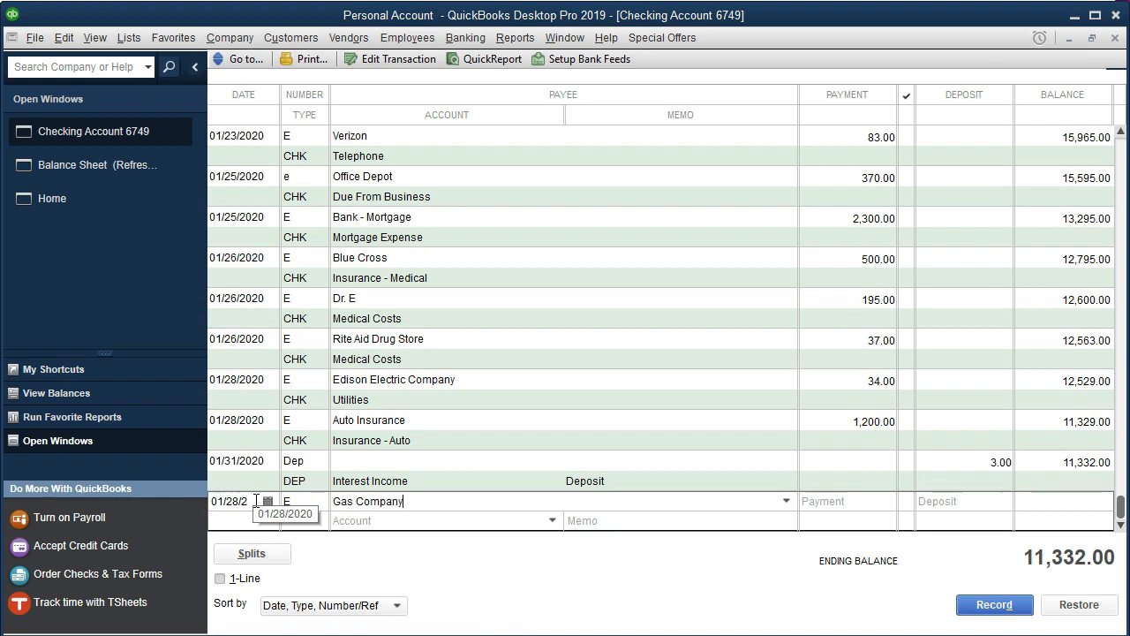
key("Tab")
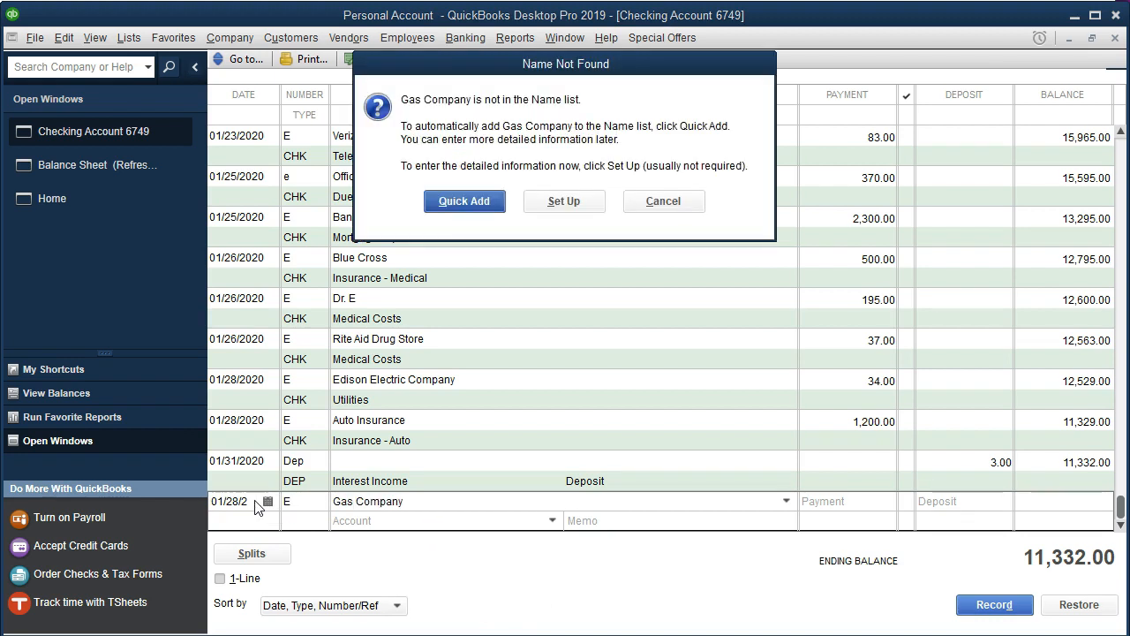
left_click(469, 203)
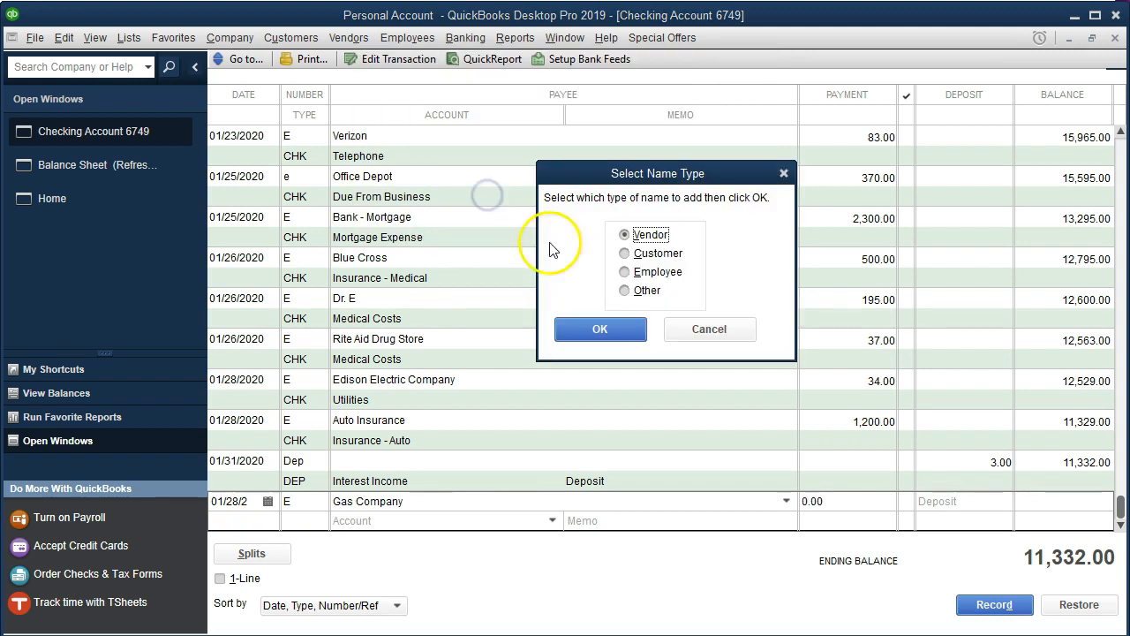
left_click(600, 336)
- Set the Gas Company payment to 26 against the Utilities account and record it
type("26")
key("Tab")
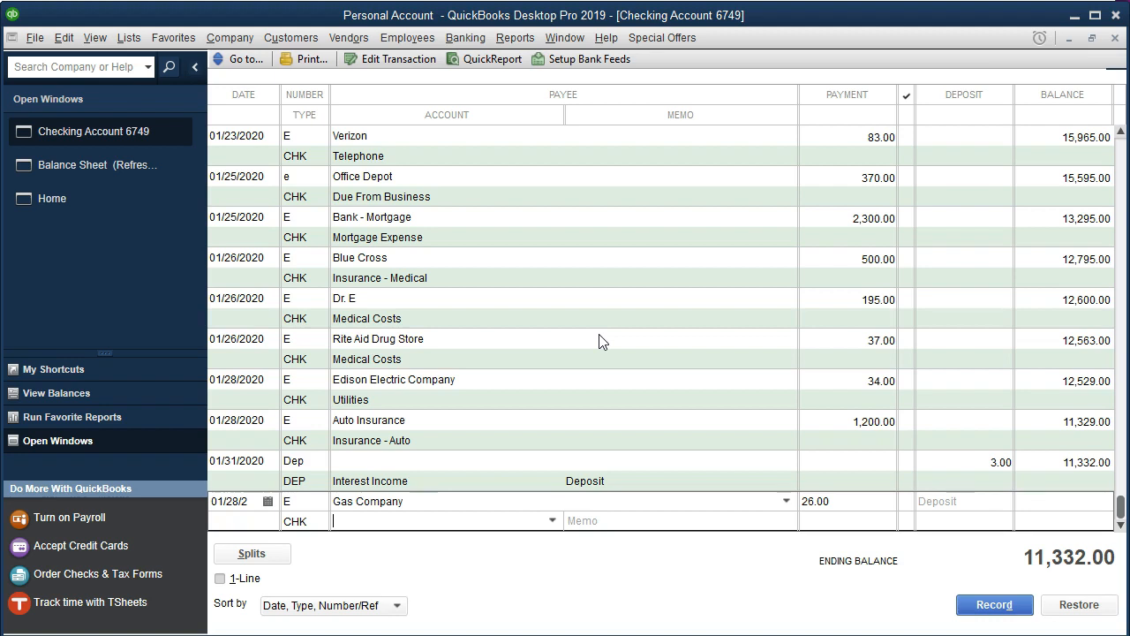
type("Utilities")
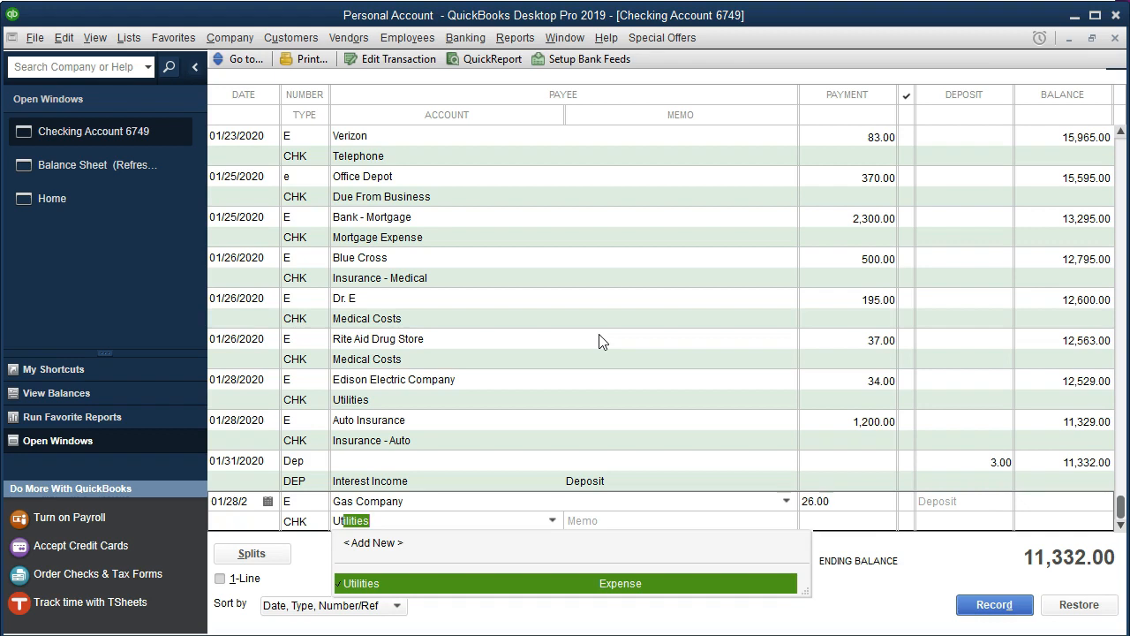
key("Tab")
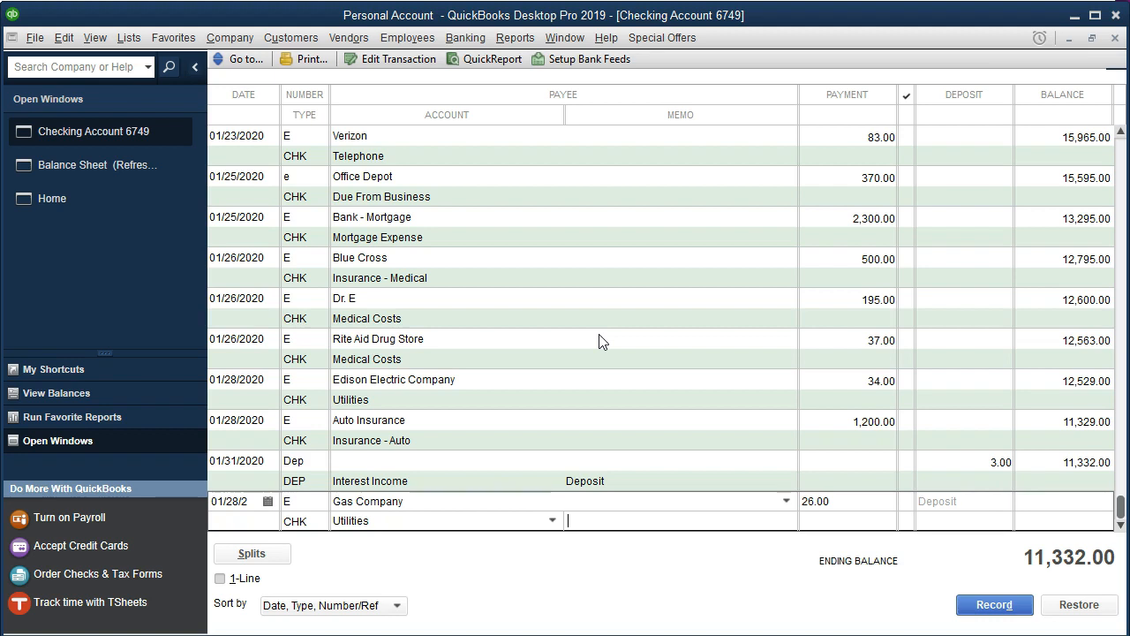
left_click(969, 608)
left_click(529, 187)
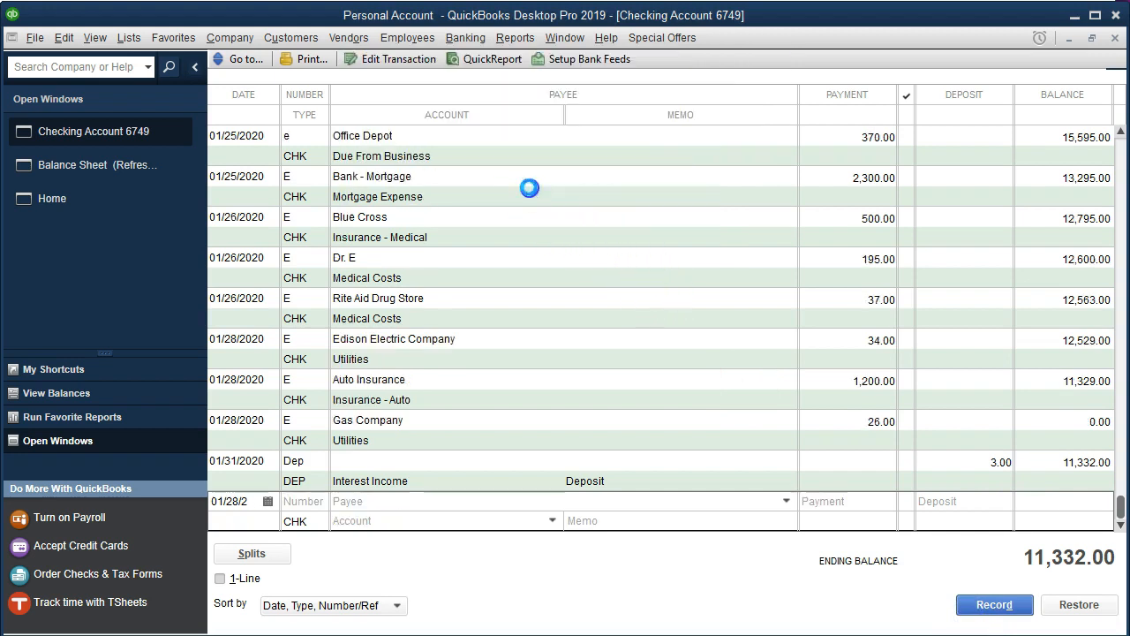
- Highlight the 1/28 Gas Company line in the statement PDF
left_click(801, 635)
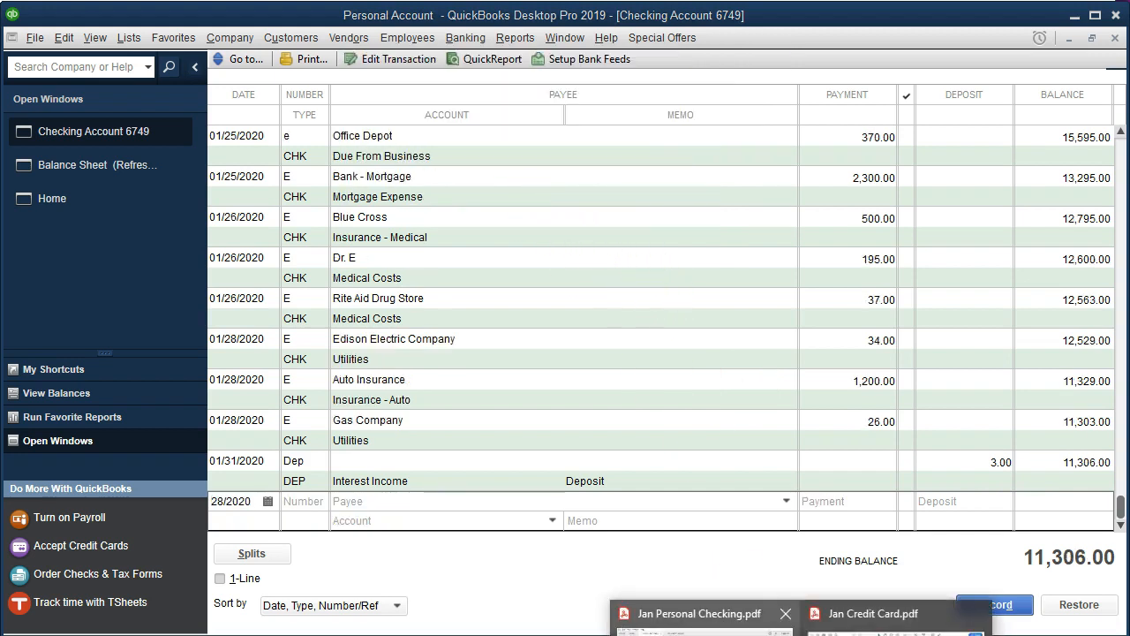
left_click(693, 618)
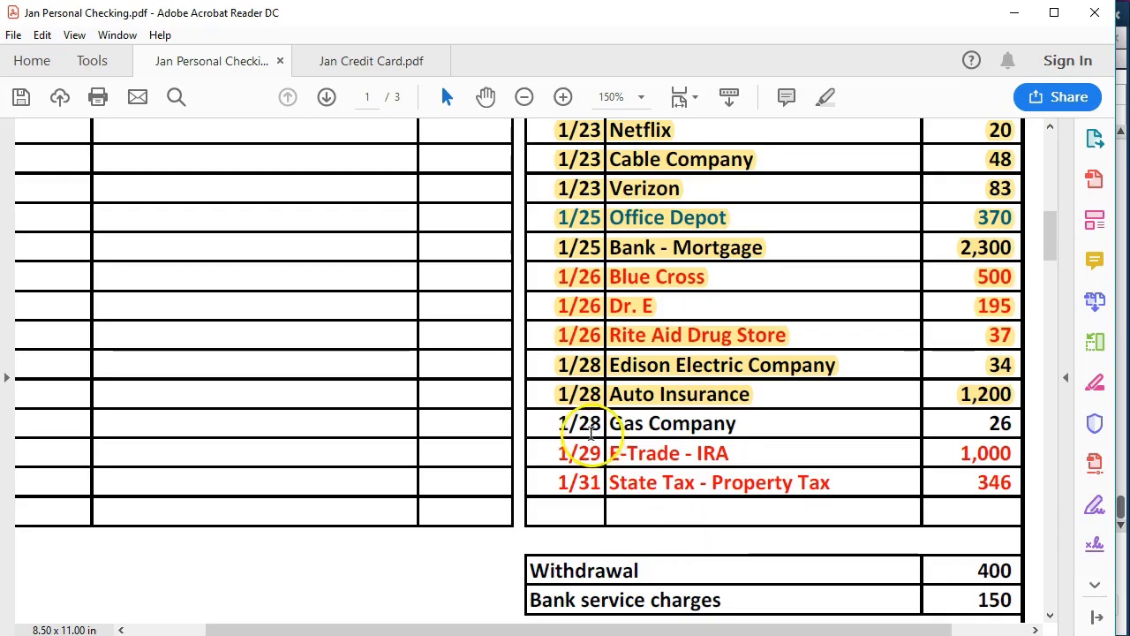
triple_click(977, 419)
right_click(1004, 423)
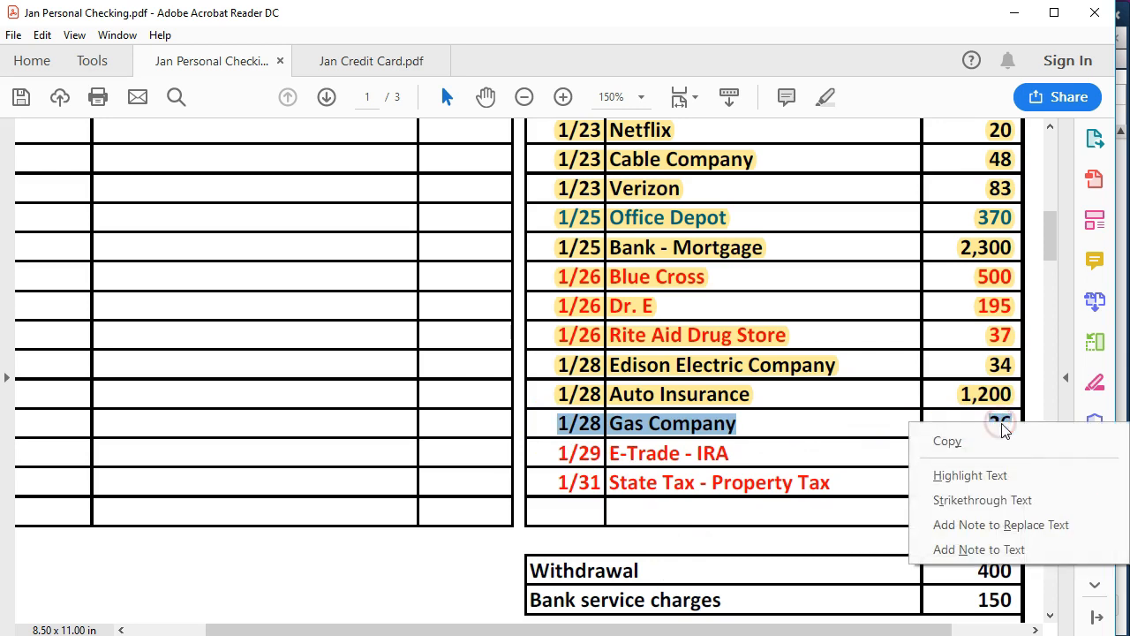
left_click(983, 475)
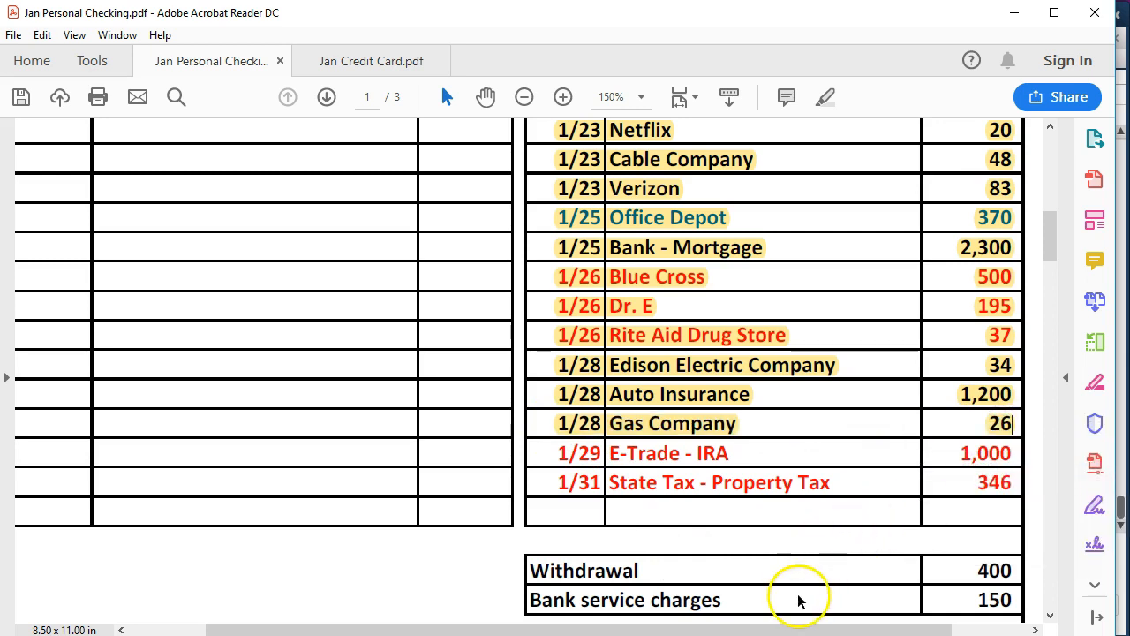
left_click(663, 619)
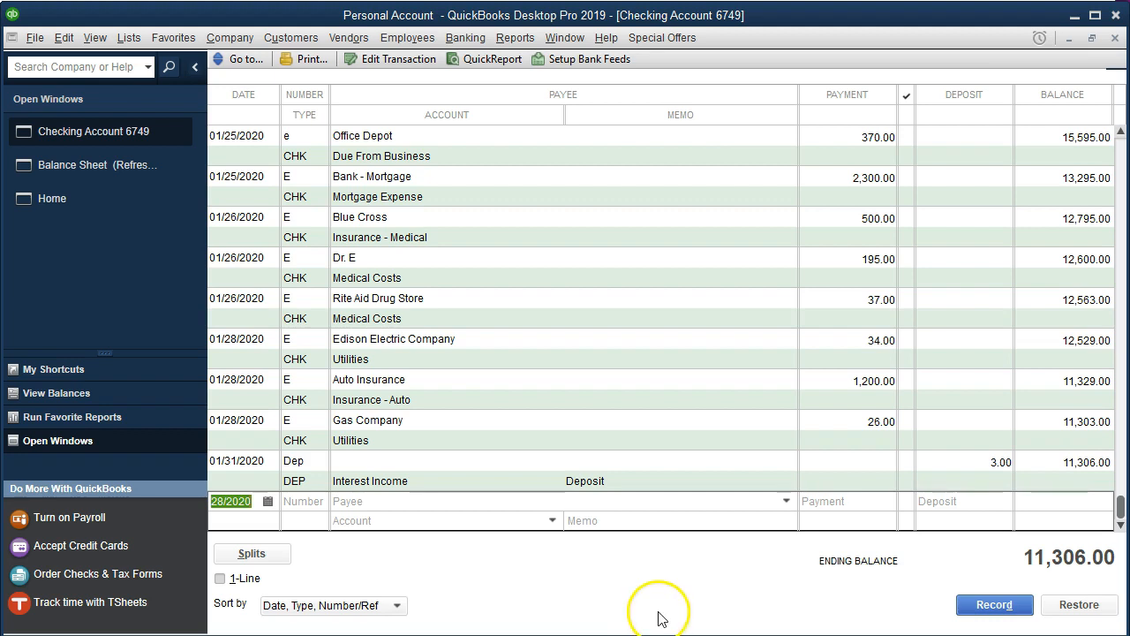
- Start a new E transaction dated 01/29/2020 with payee E-Trade - IRA, quick-adding the name as a Vendor
key("plus")
key("Tab")
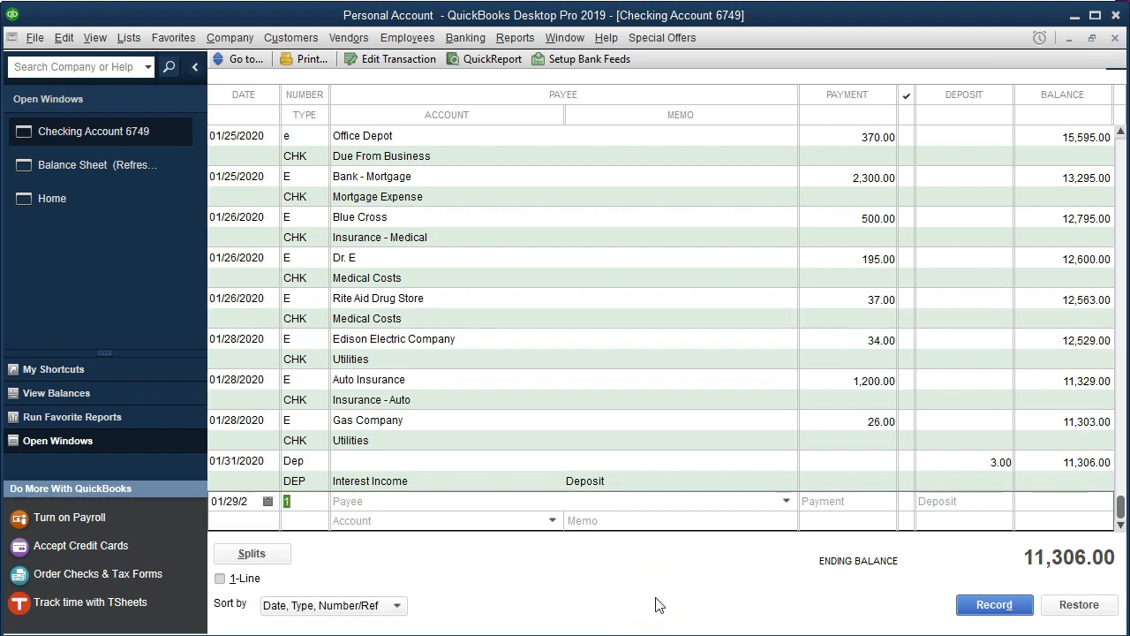
type("E")
key("Tab")
type("E-Trade")
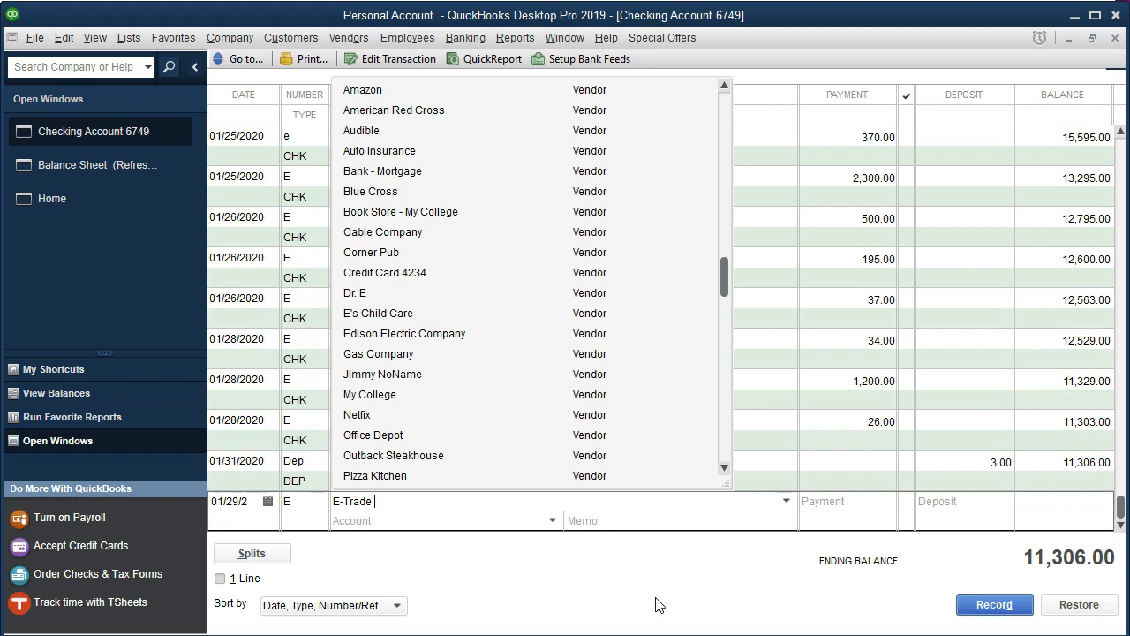
type(" - IRA")
key("Tab")
key("Return")
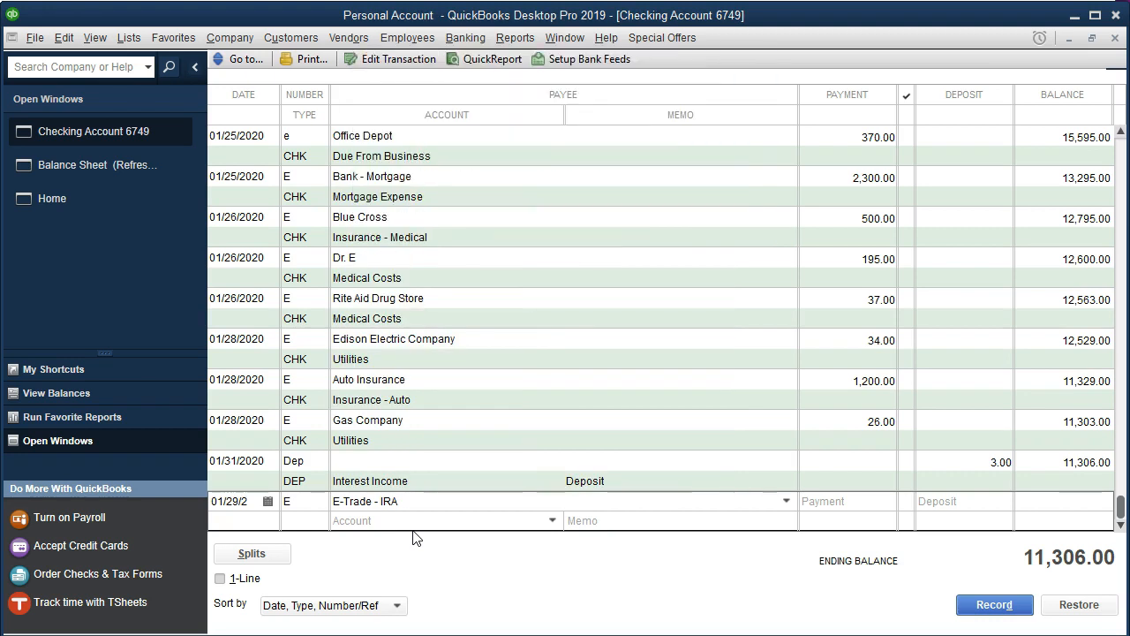
key("Return")
- Enter a 1,000 payment with account E-Trade - IRA, choosing to set up the missing account
type("1000")
key("Tab")
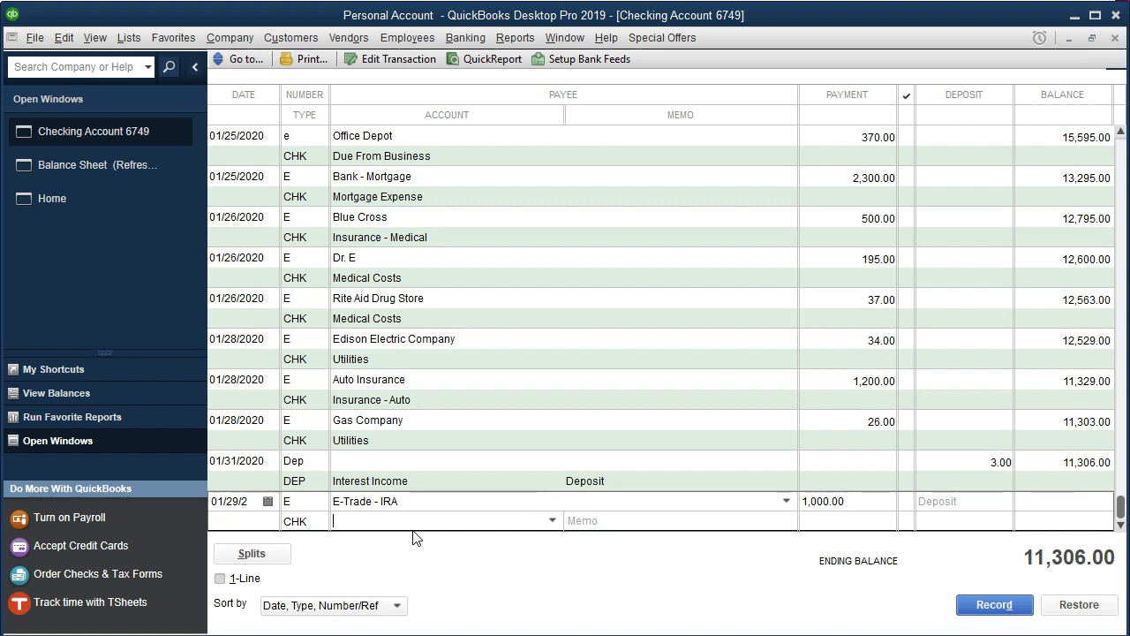
left_click(413, 528)
key("Tab")
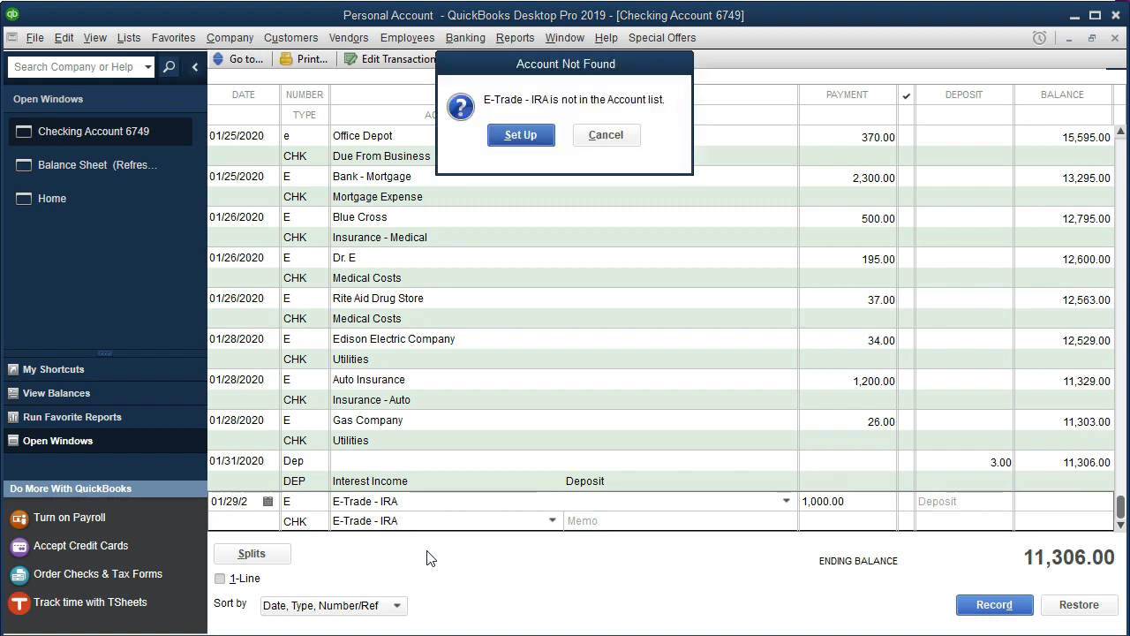
left_click(516, 133)
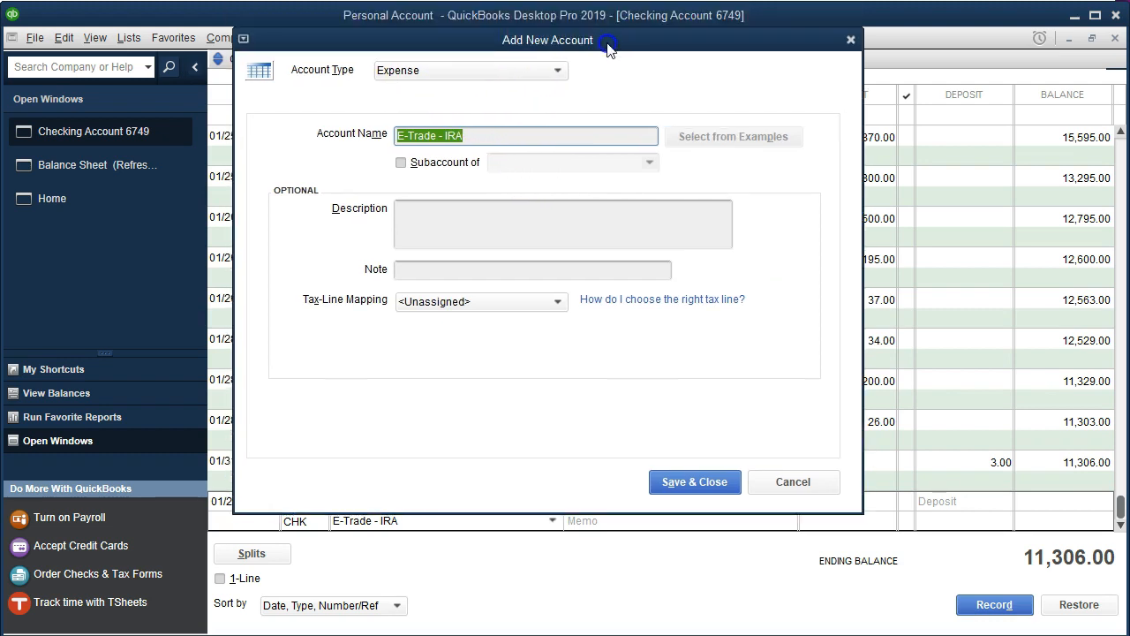
- Create E-Trade - IRA as an Other Asset account and record the 01/29/2020 transaction
left_click(558, 81)
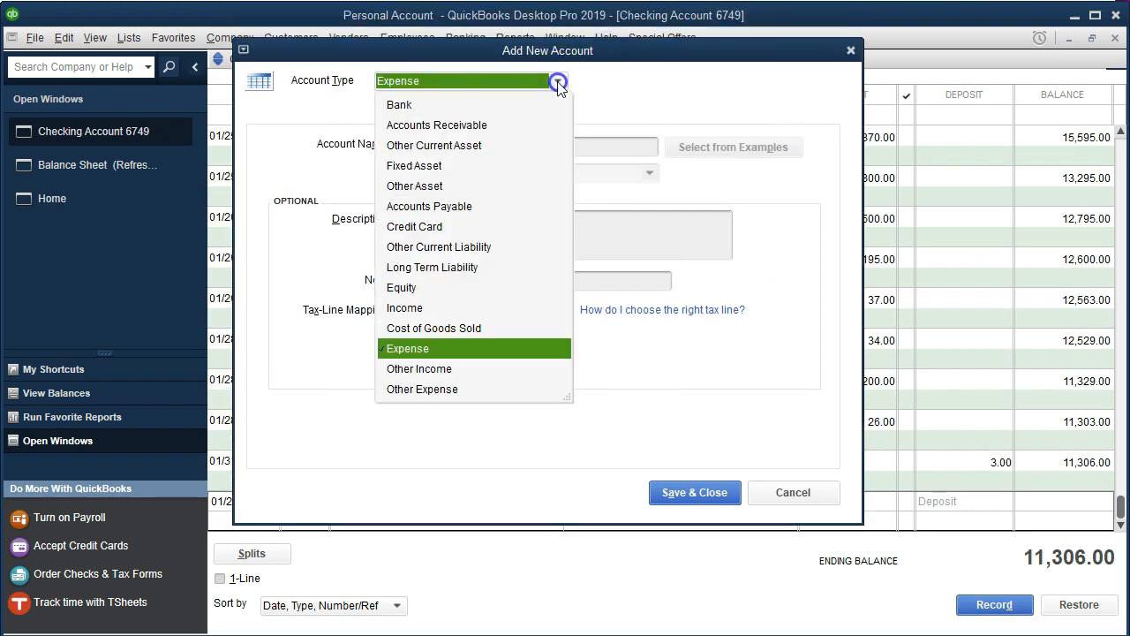
left_click(439, 187)
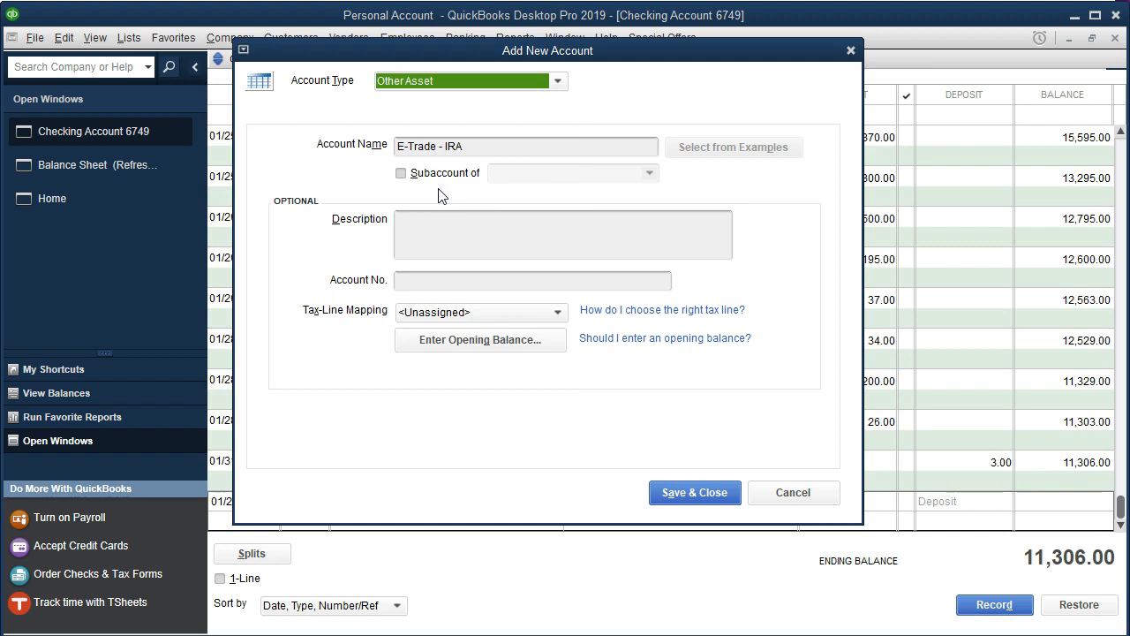
left_click(676, 492)
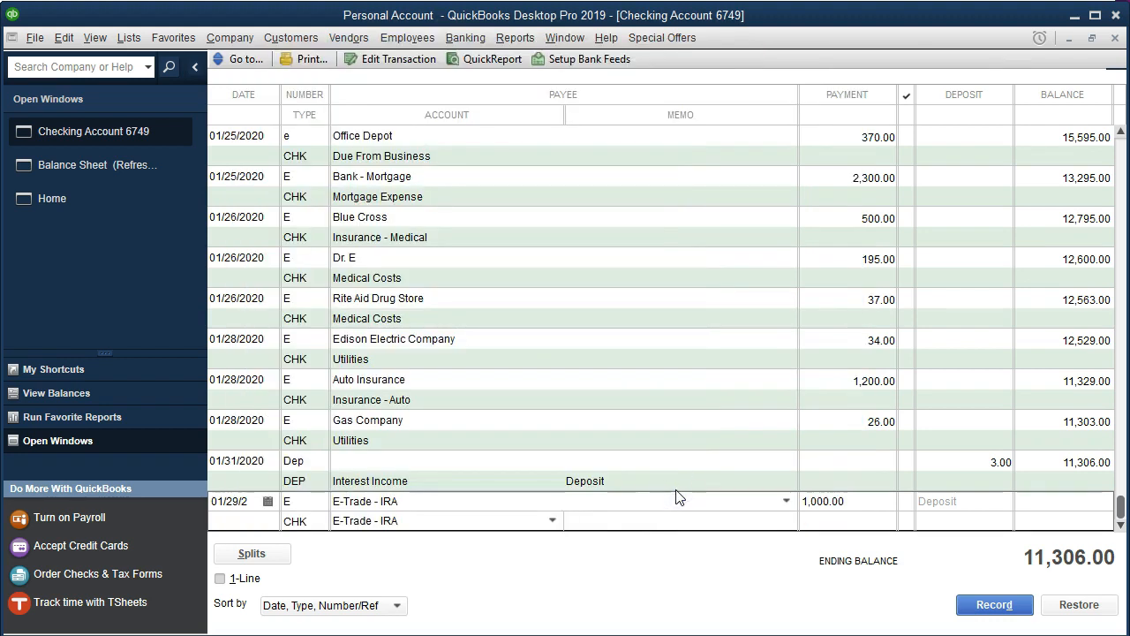
key("Return")
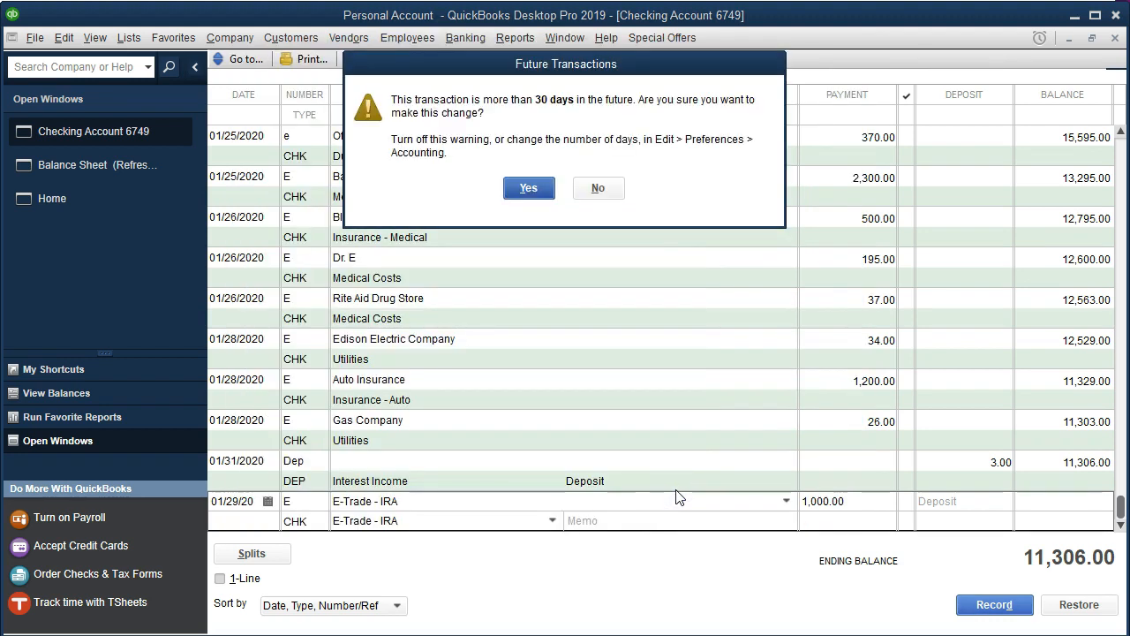
key("Return")
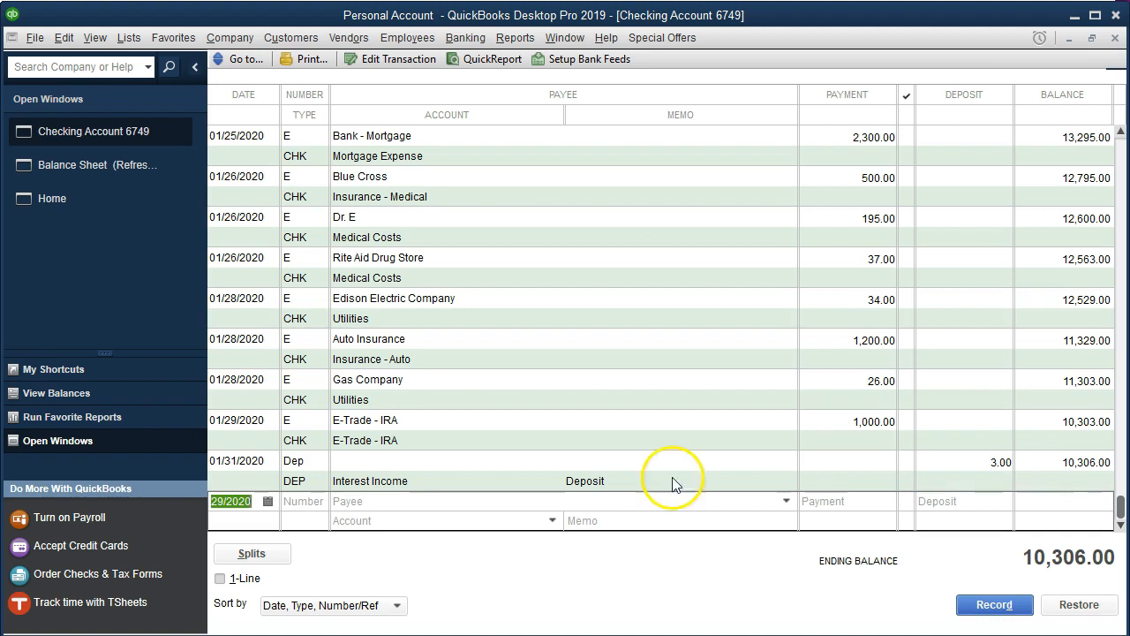
- Review the Balance Sheet window, then return to the Checking Account 6749 register
left_click(516, 39)
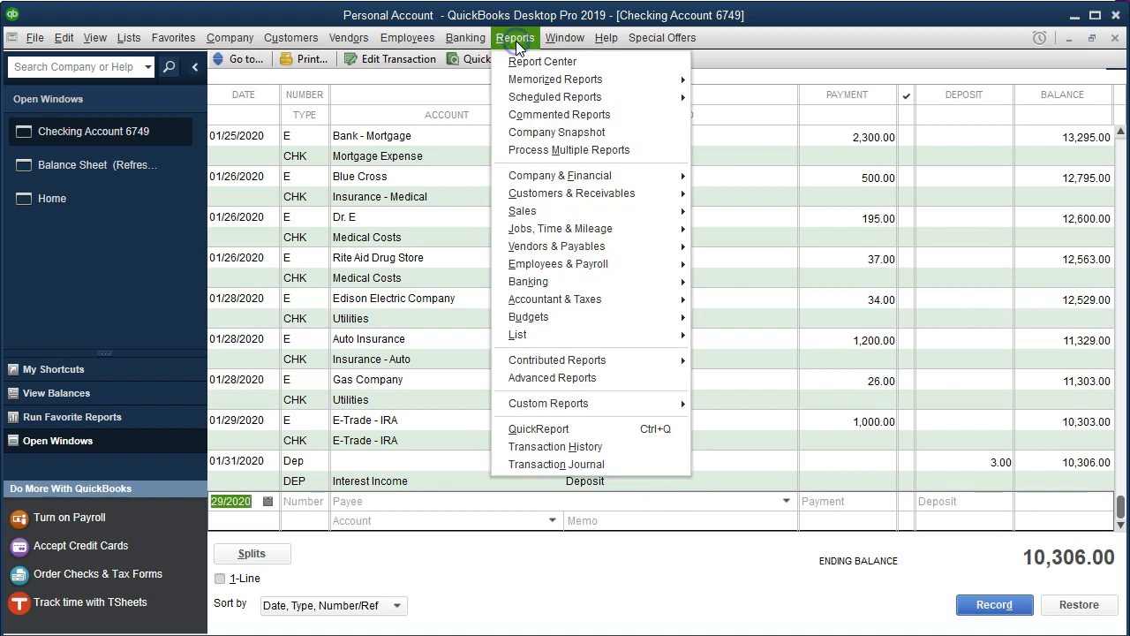
mouse_move(679, 177)
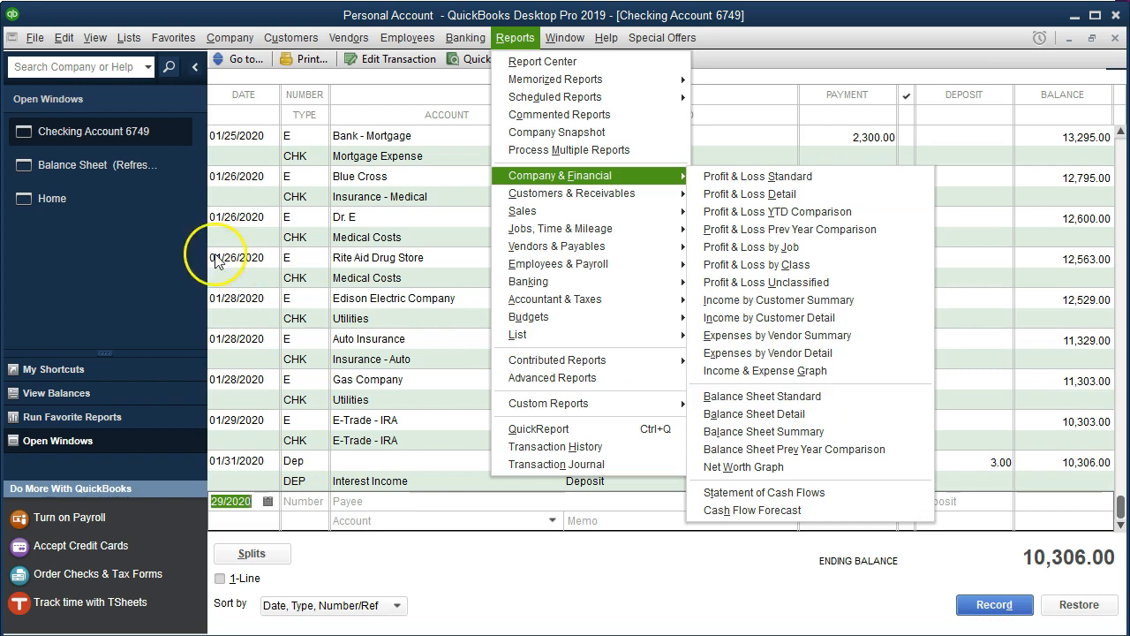
left_click(122, 161)
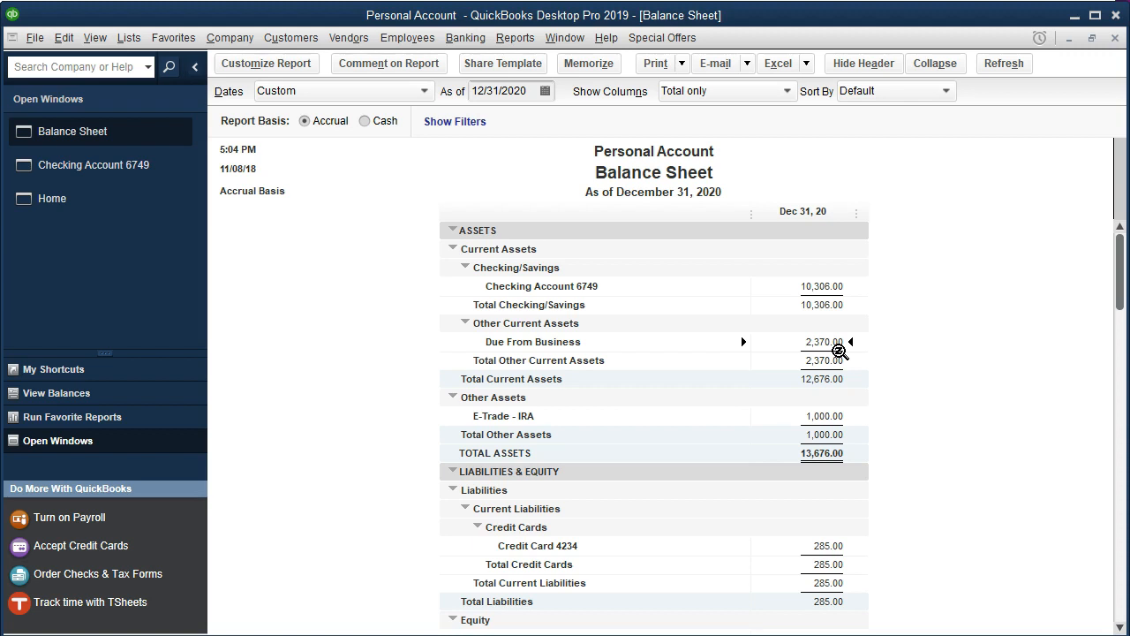
left_click(142, 170)
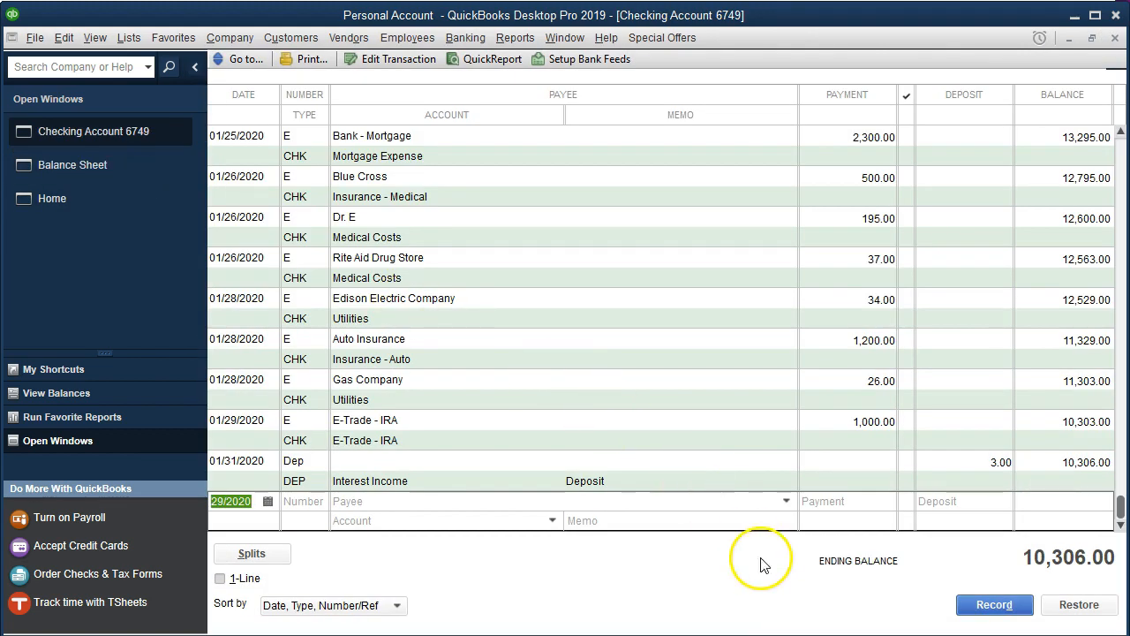
- Highlight the 1/29 E-Trade - IRA line in the statement PDF and switch back to the register
left_click(757, 613)
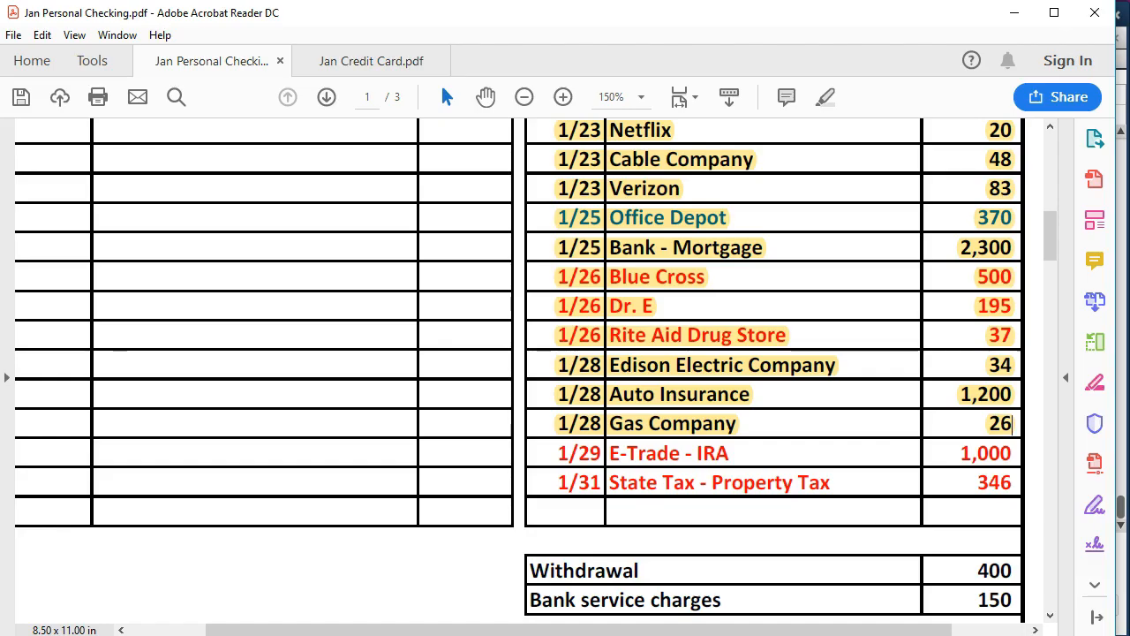
left_click_drag(557, 454, 1004, 454)
right_click(1004, 454)
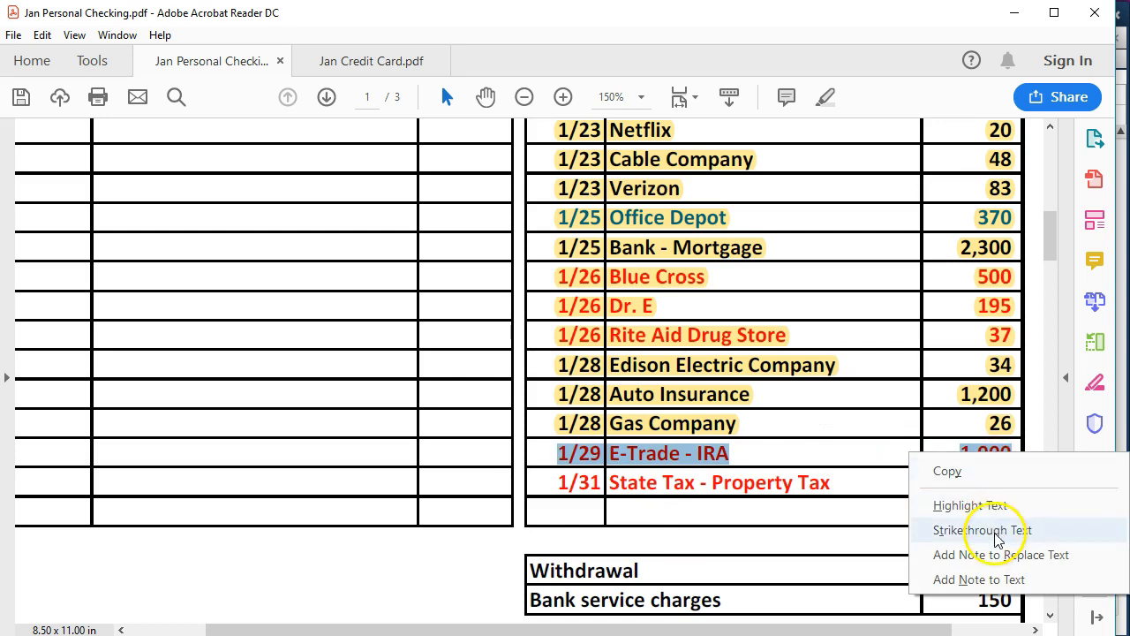
left_click(985, 504)
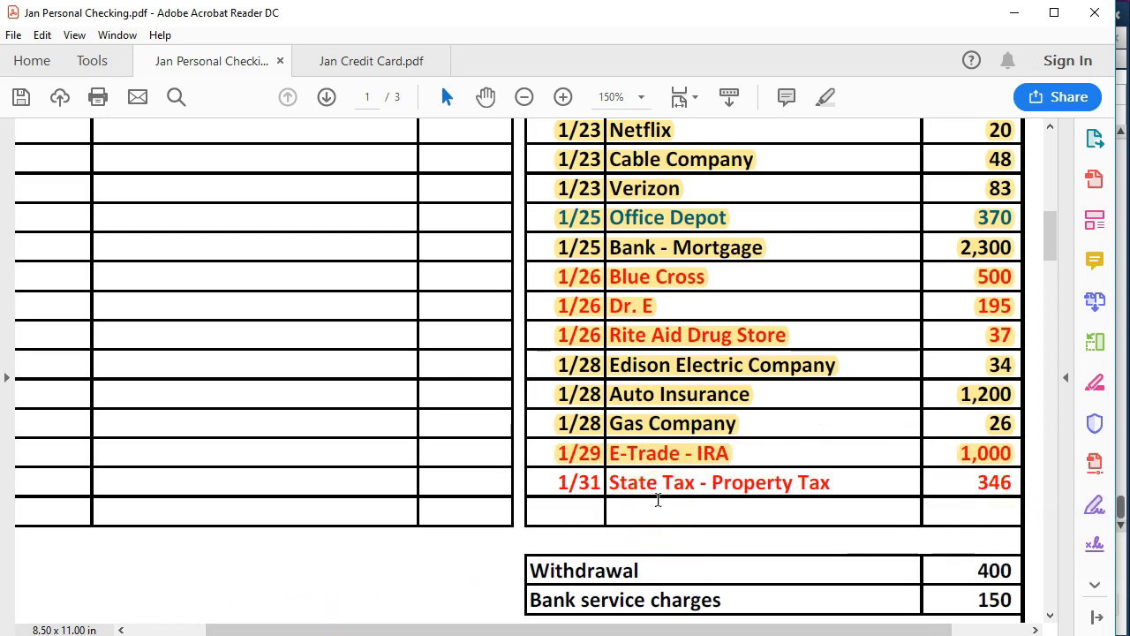
key("alt+Tab")
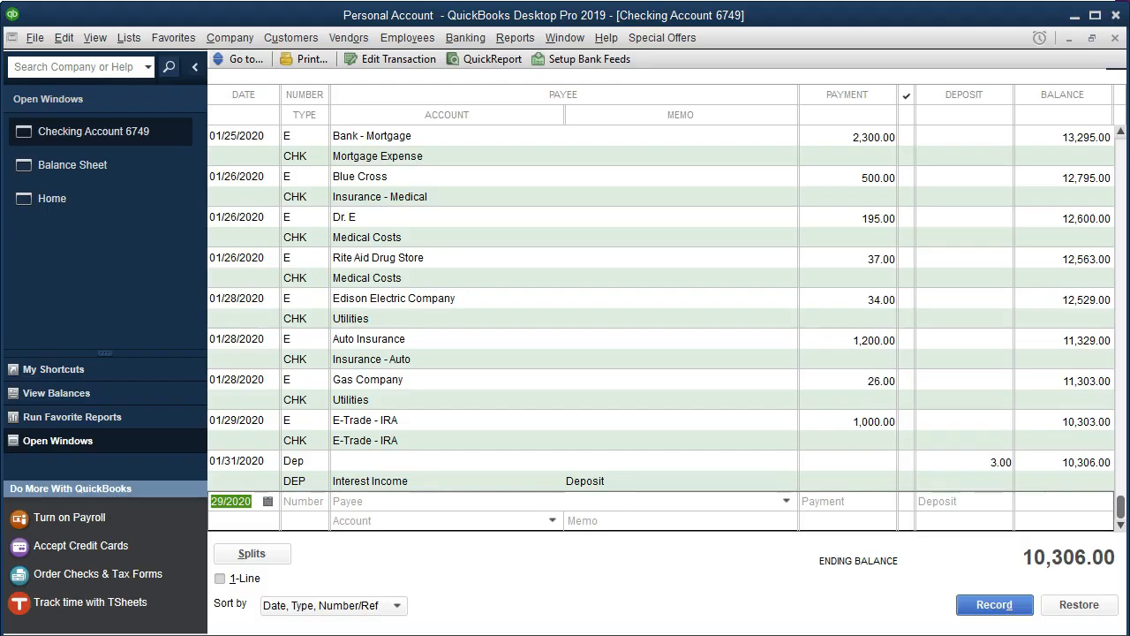
- Start a new E transaction dated 01/31/2020 with payee State Tax - Property Tax, quick-adding the name as a Vendor
key("plus")
key("plus")
key("Tab")
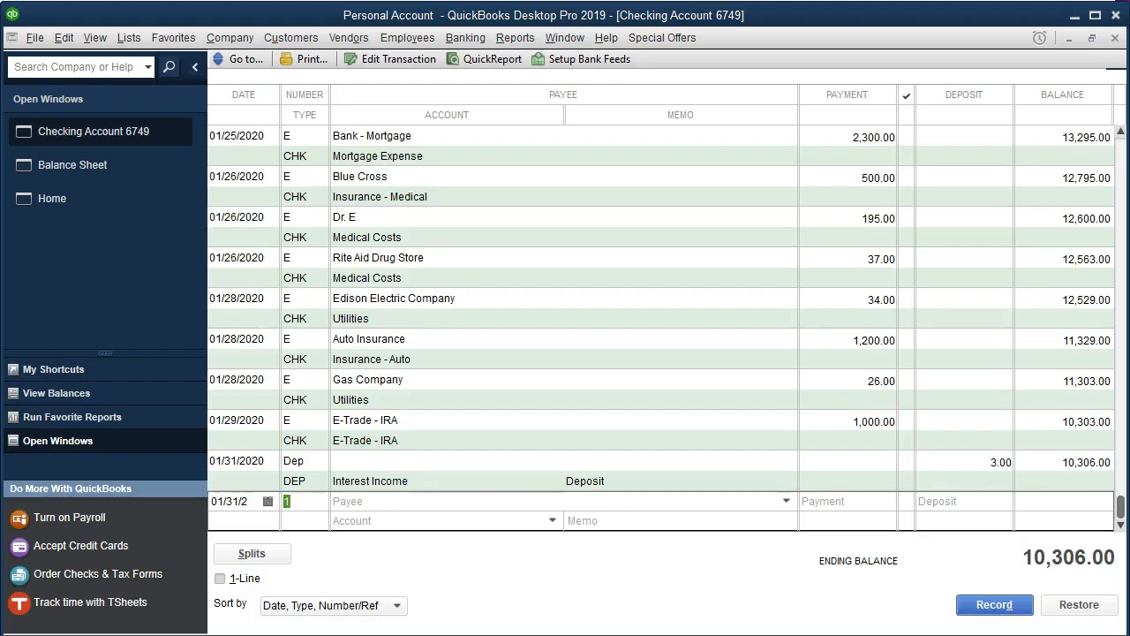
type("E")
key("Tab")
type("Stat")
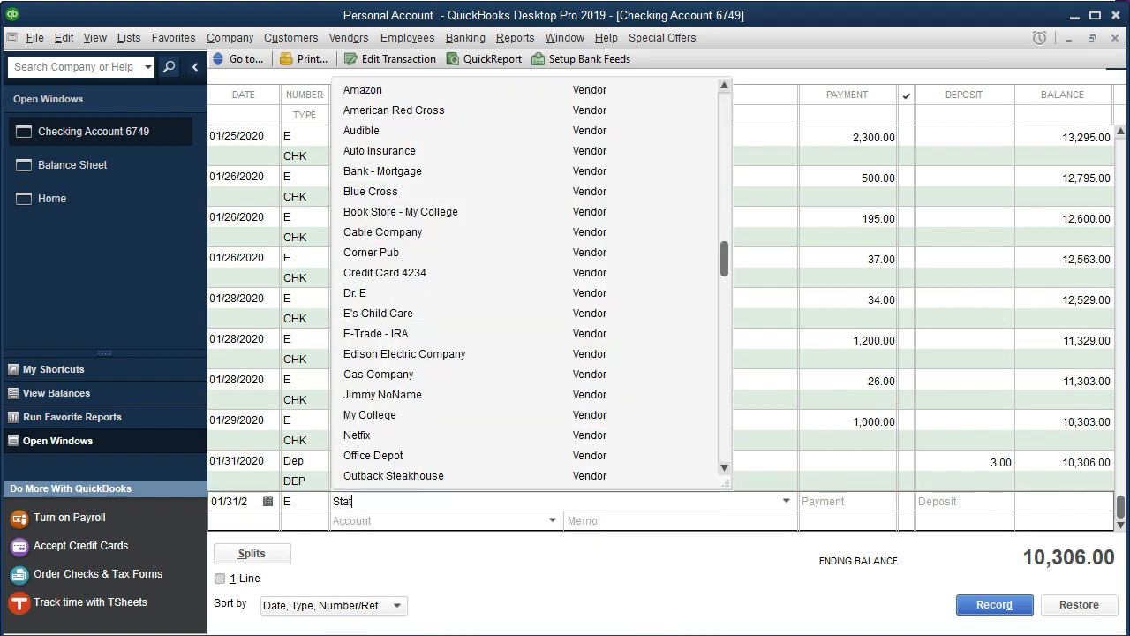
type("e Tax - Property Tax")
key("Tab")
key("Return")
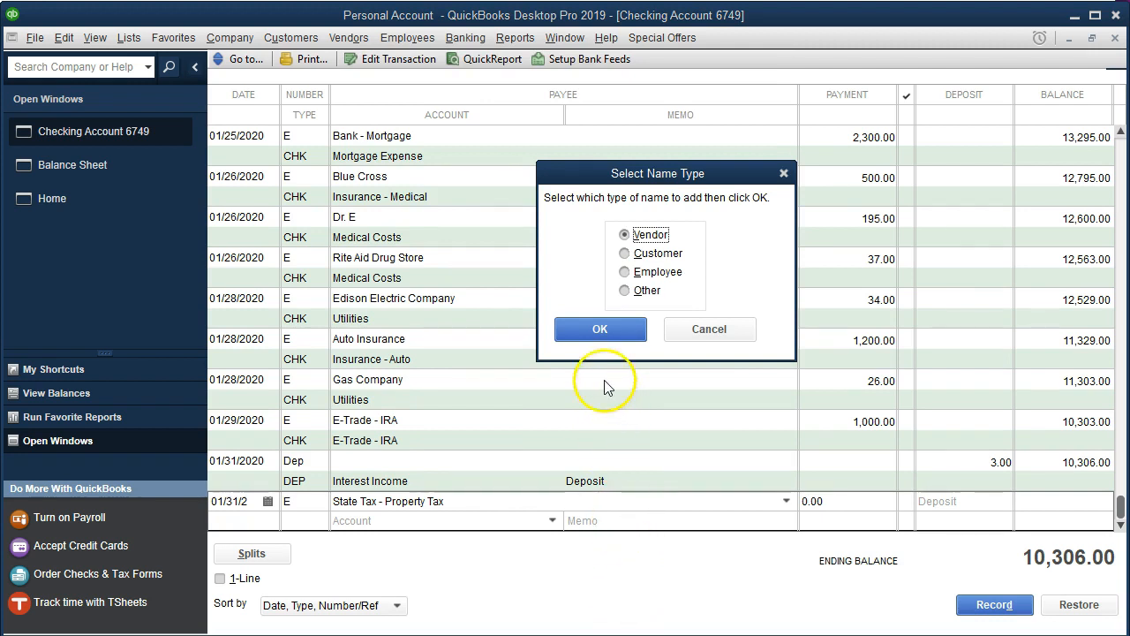
left_click(594, 331)
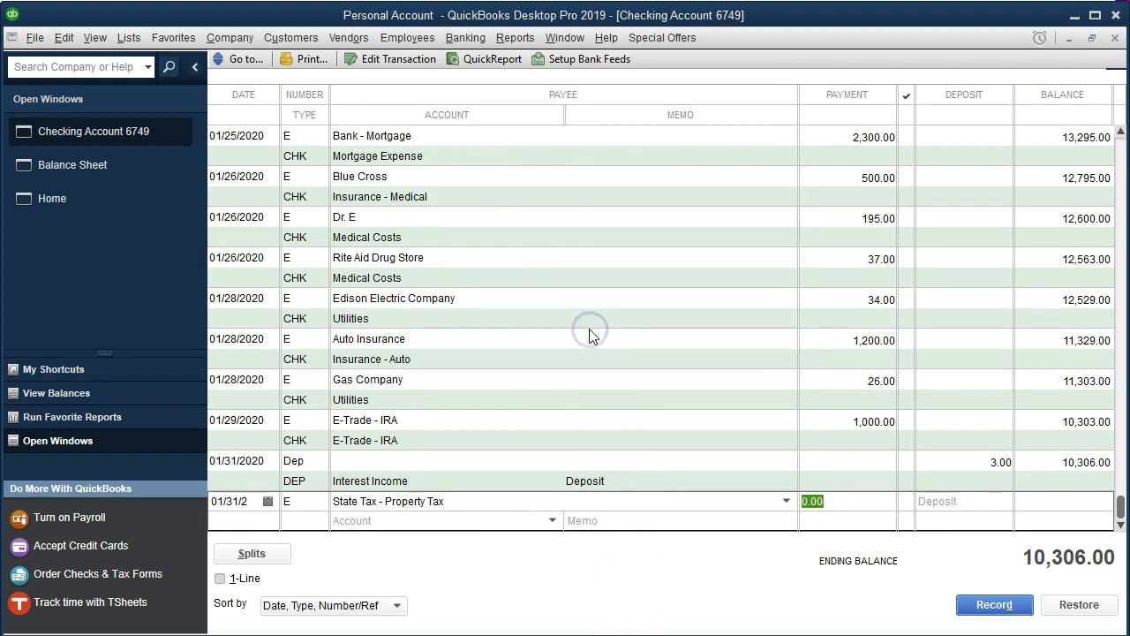
- Set the payment to 346 and the account to Property Tax
type("346")
key("Tab")
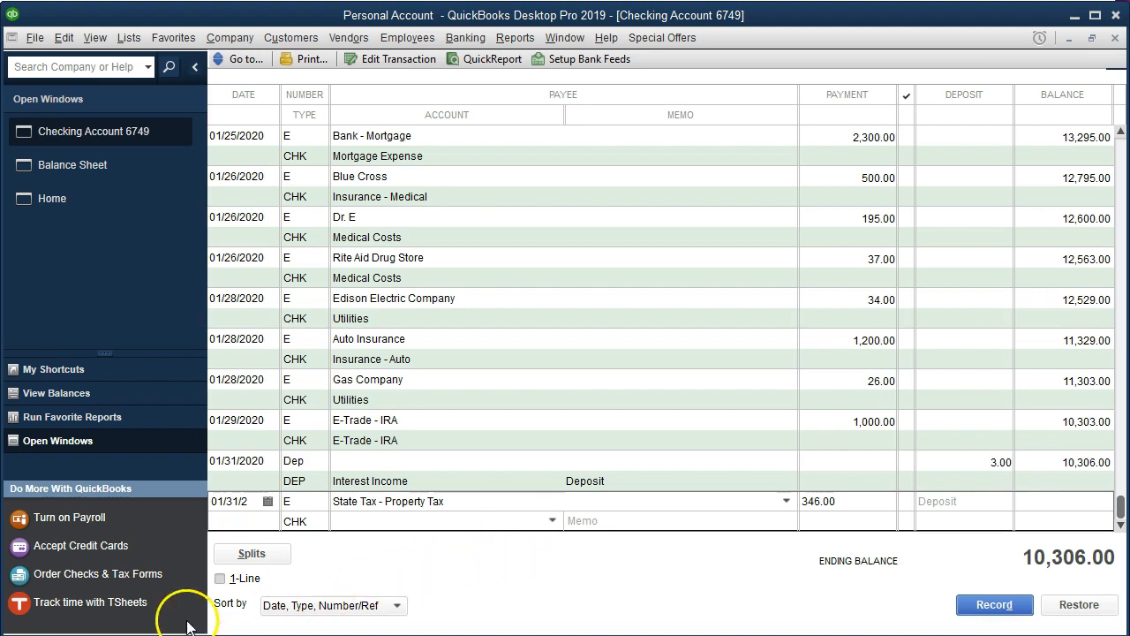
type("Proprty Tax")
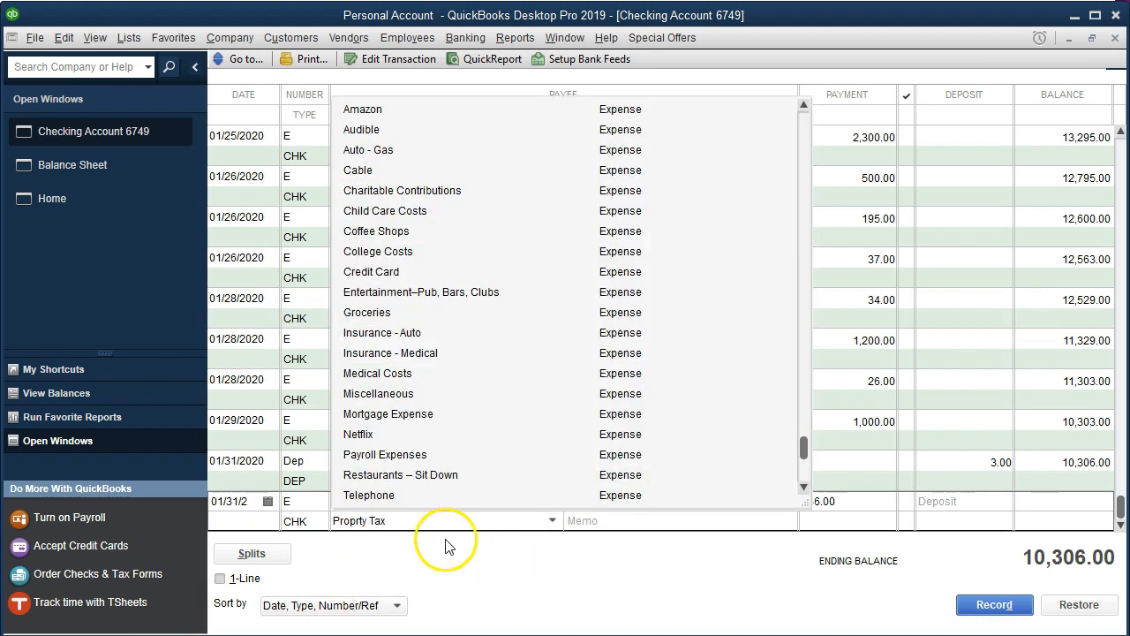
left_click(358, 521)
key("Down")
left_click(406, 521)
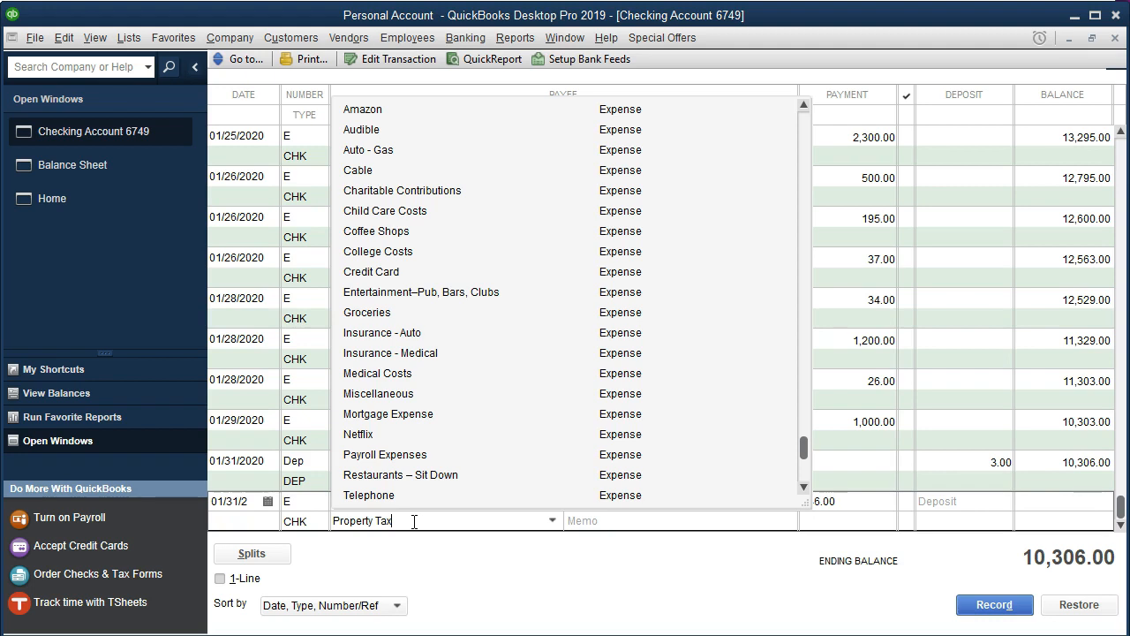
- Create Property Tax as a new Expense account and record the transaction
key("Tab")
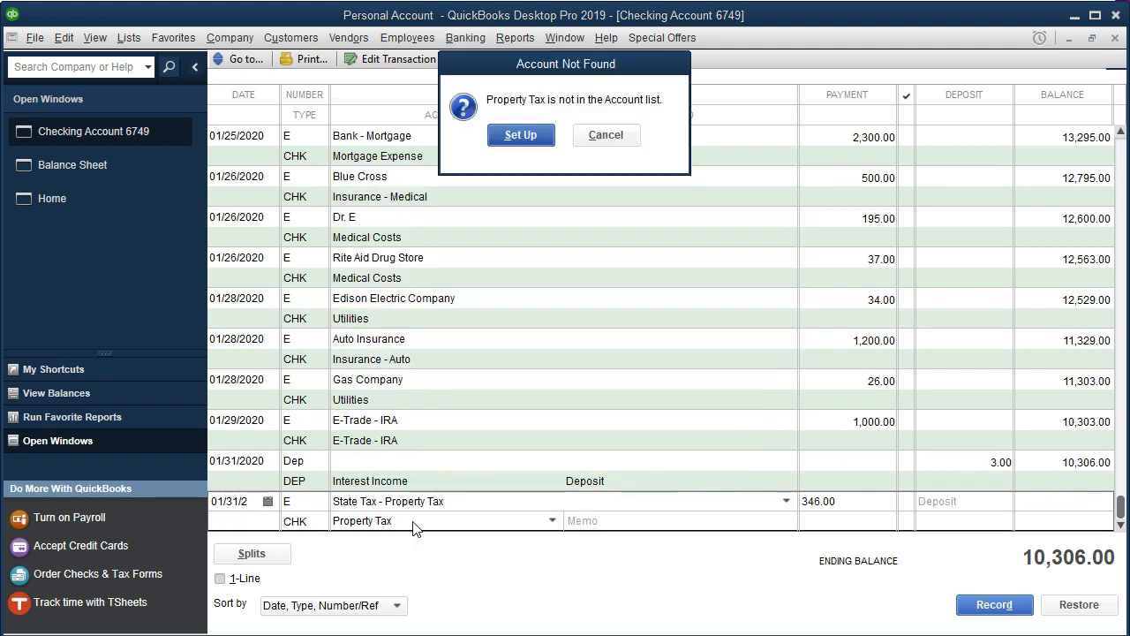
left_click(512, 140)
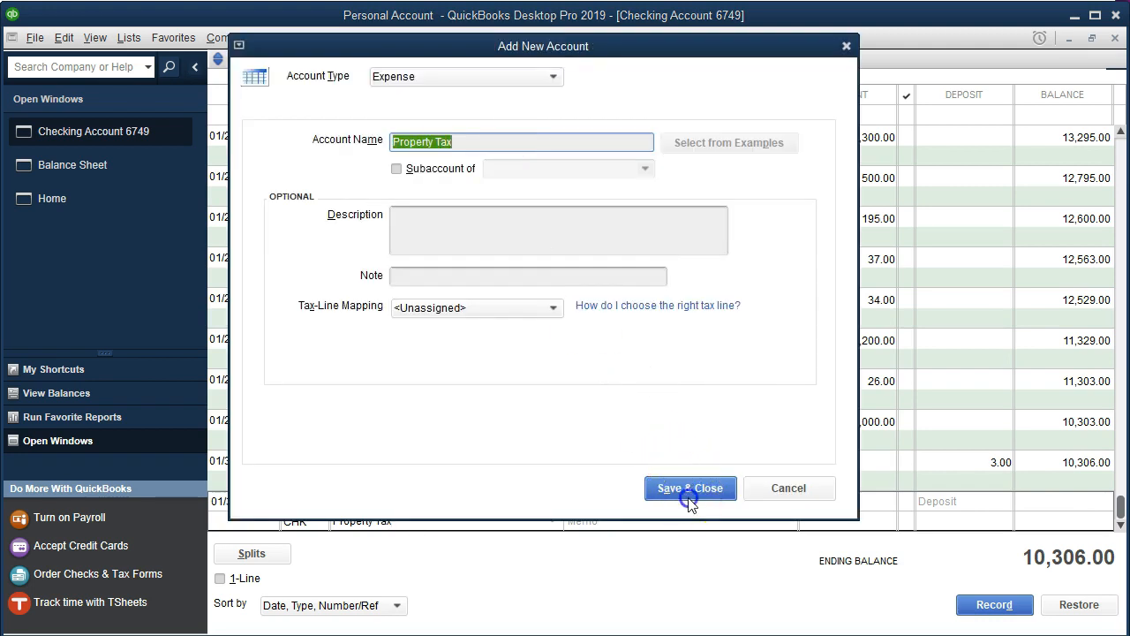
left_click(689, 488)
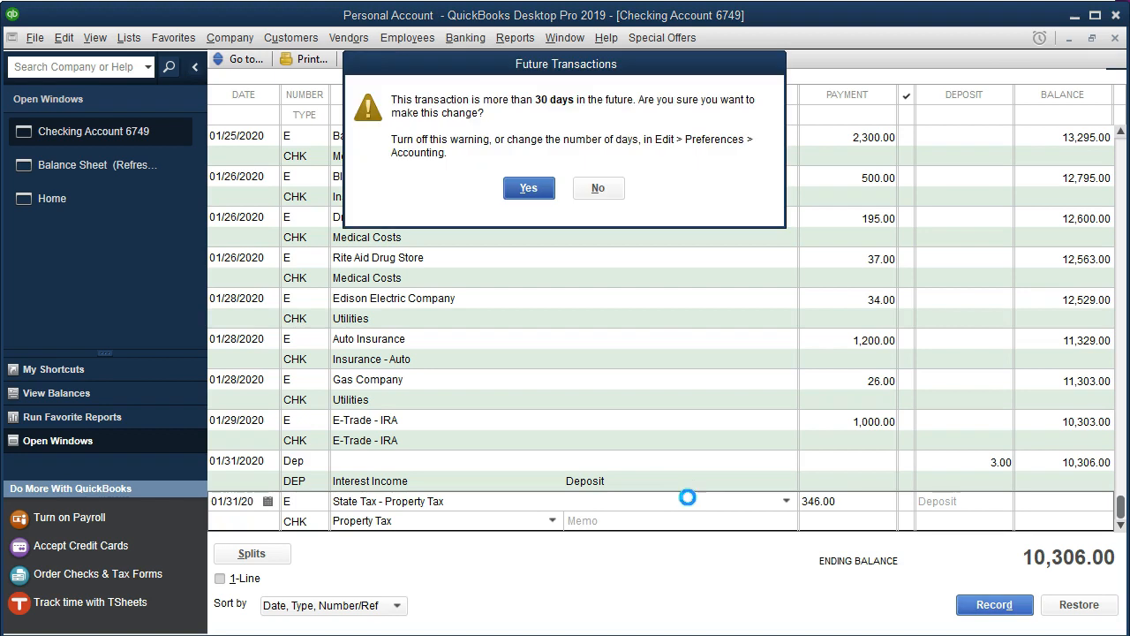
key("Return")
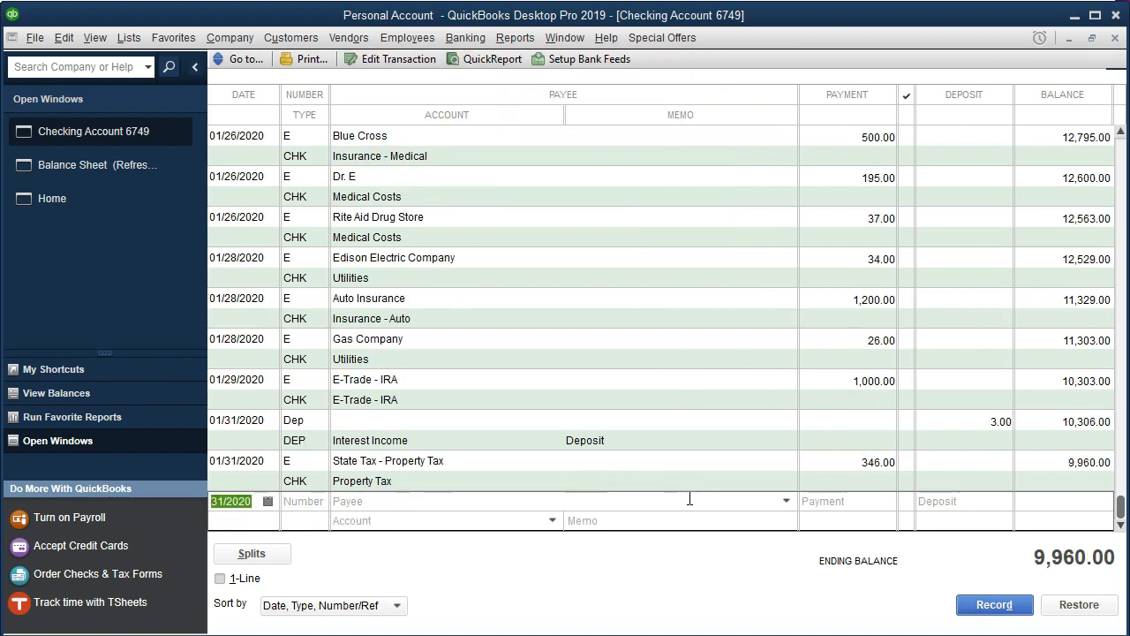
- Open the Balance Sheet and drill into the Checking Account 6749 total to review its transactions
left_click(130, 168)
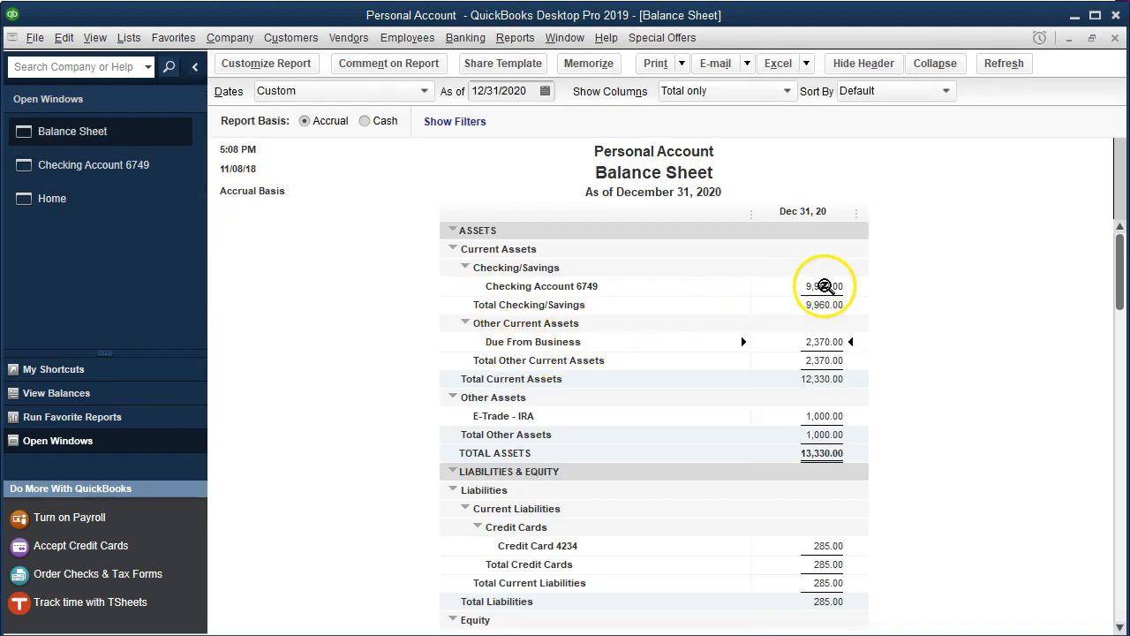
double_click(823, 286)
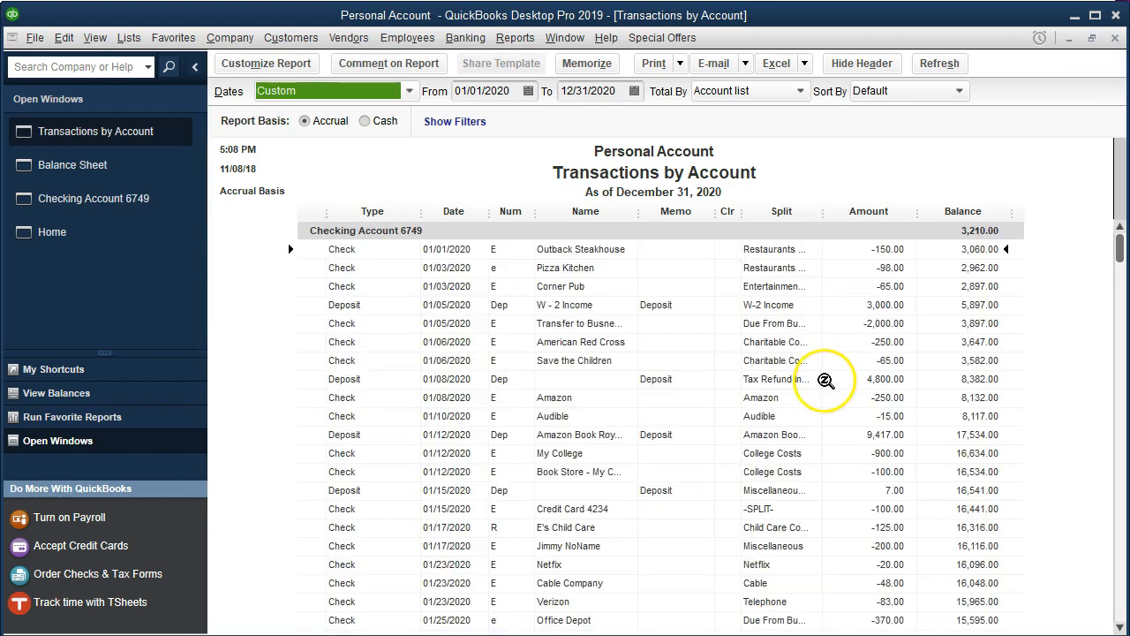
scroll(818, 407, "down", 4)
scroll(818, 407, "down", 1)
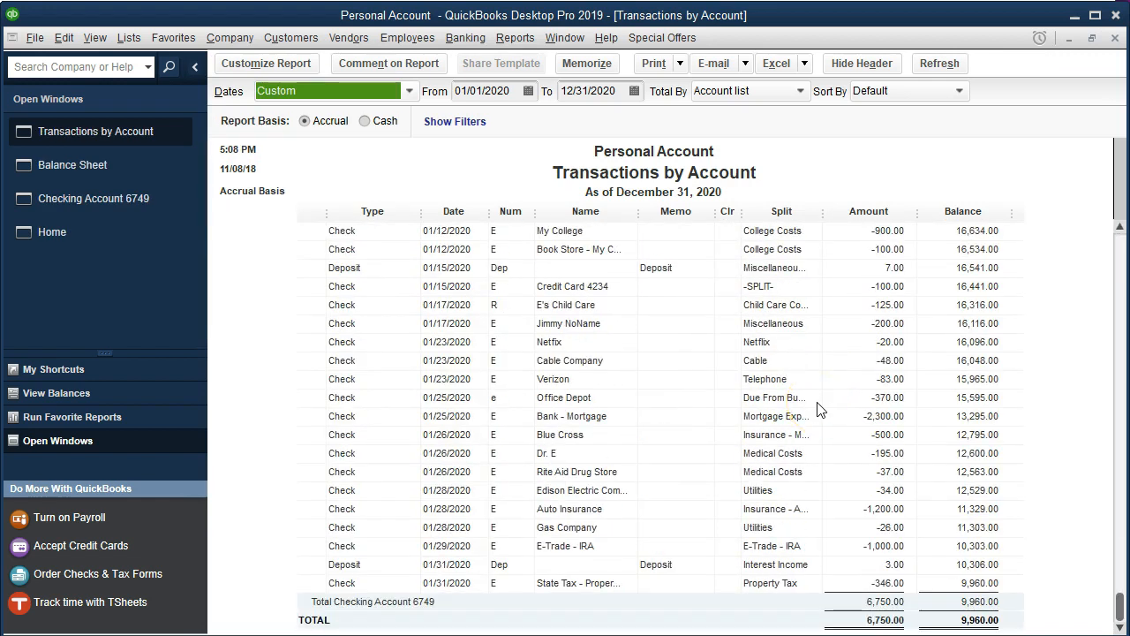
left_click(1115, 40)
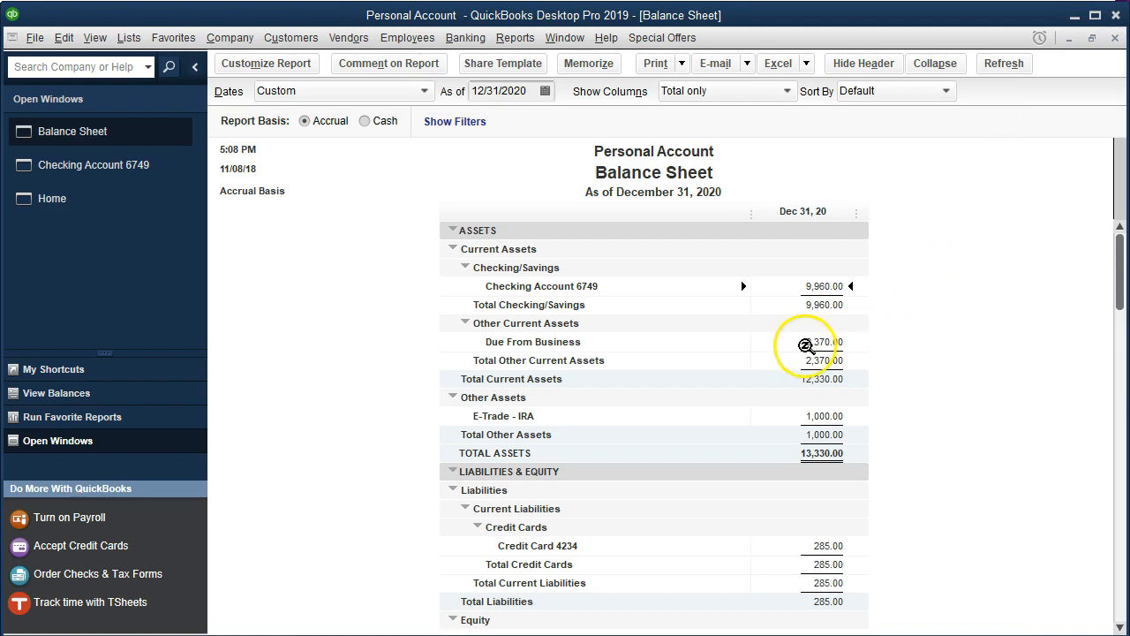
- Open the Profit & Loss report and set its date range from 01/01/2020 to 12/31/2020
left_click(786, 529)
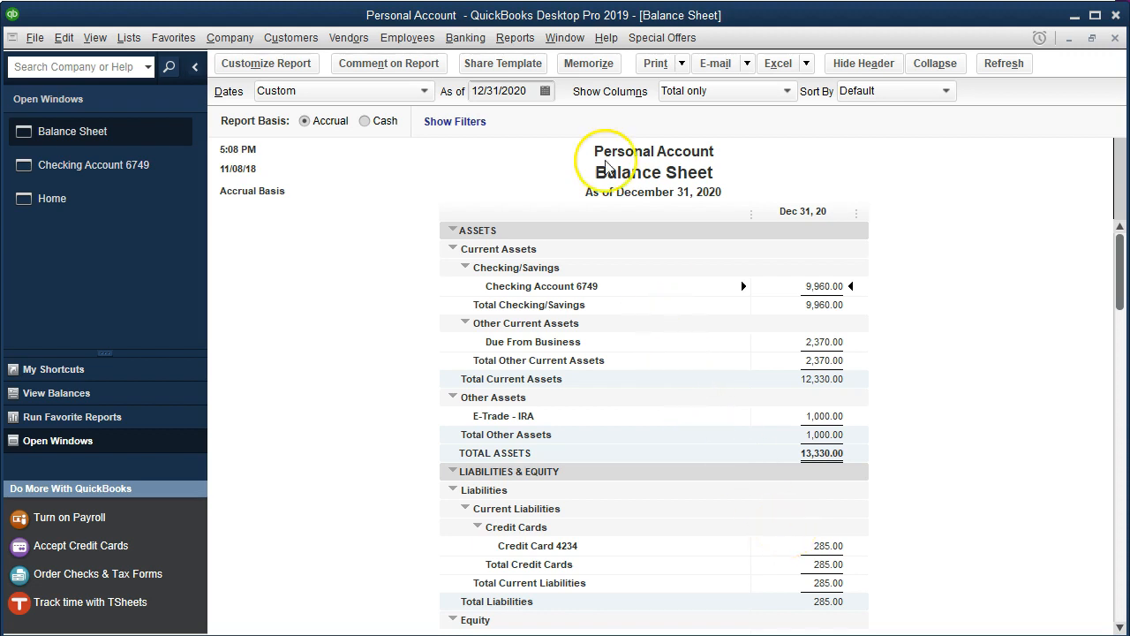
left_click(520, 41)
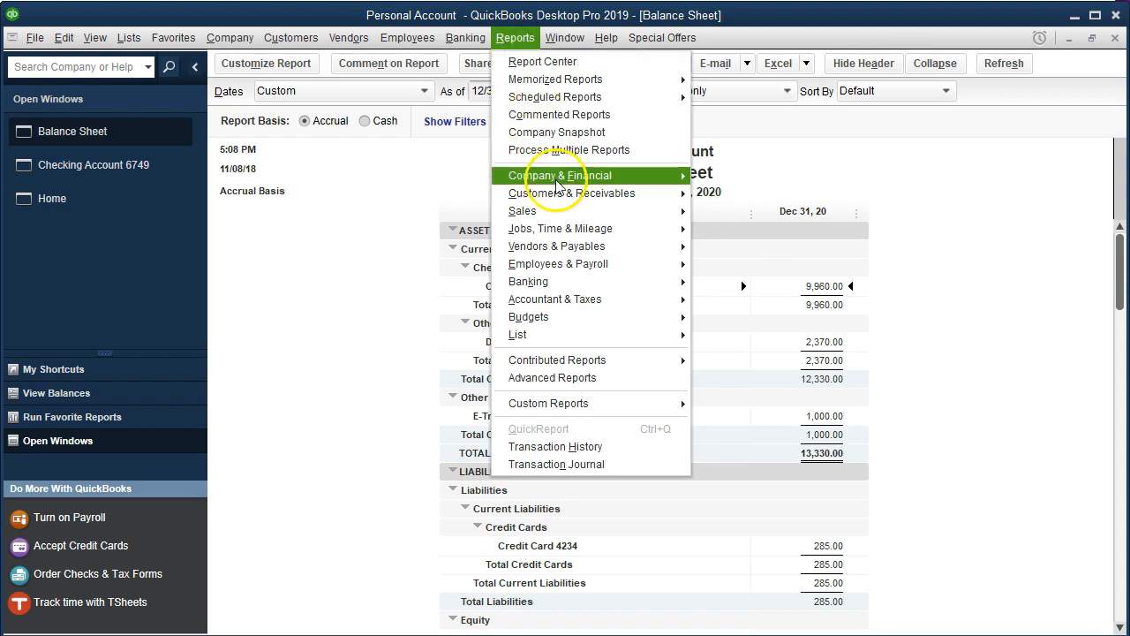
left_click(817, 178)
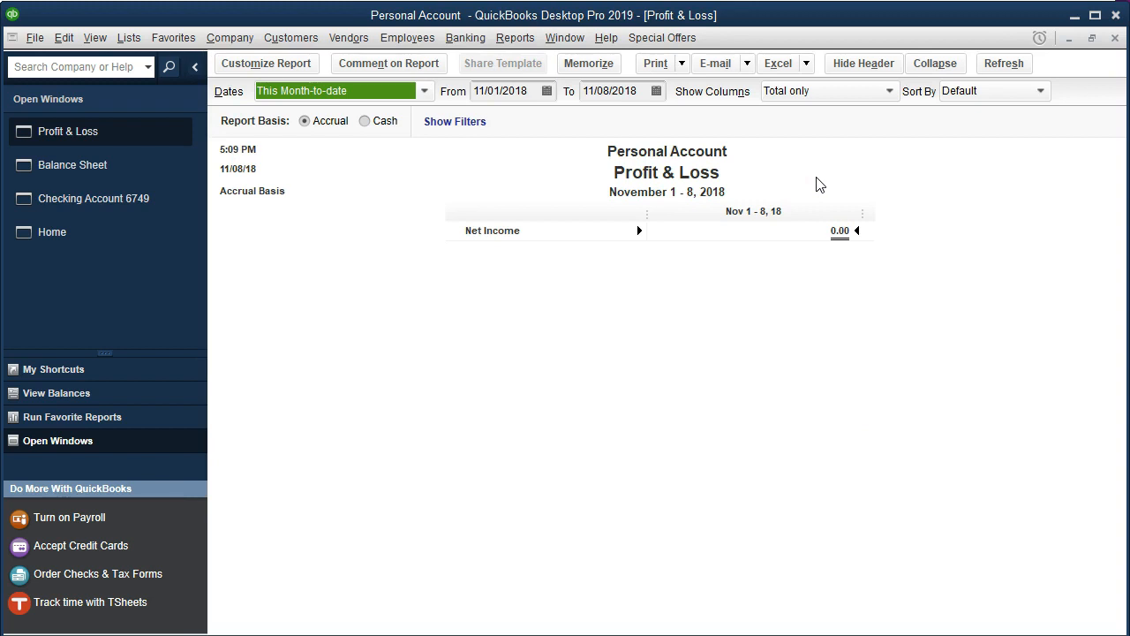
key("Tab")
type("0")
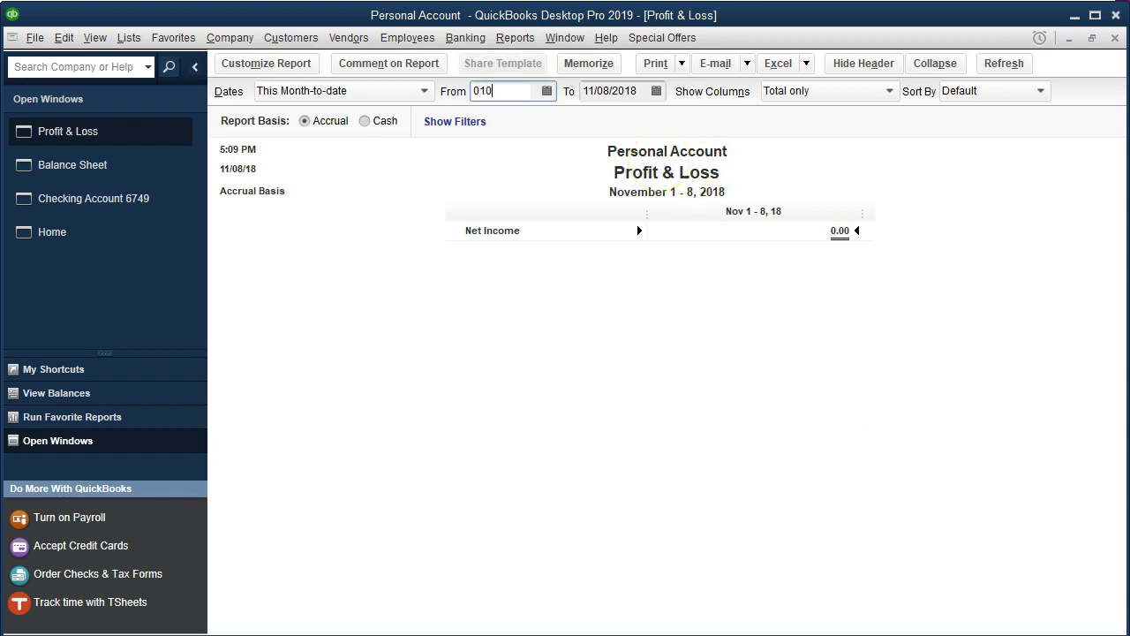
type("1/01/2020")
key("Tab")
type("123120")
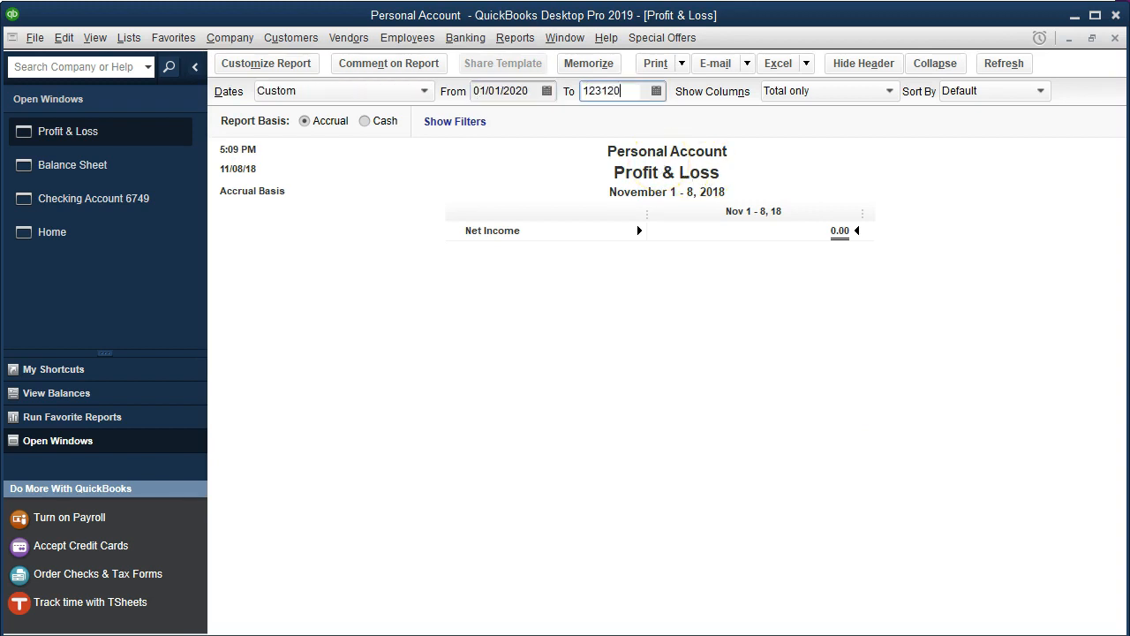
key("Tab")
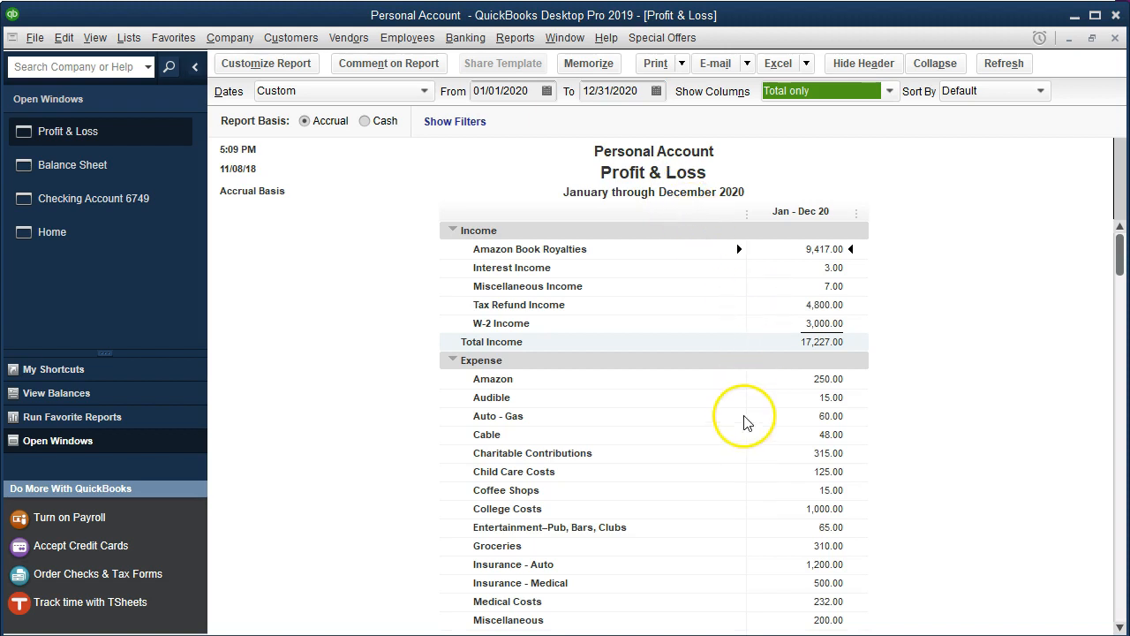
- Examine the expense lines of the Profit & Loss report, including the Property Tax amount
scroll(746, 430, "down", 2)
scroll(746, 430, "down", 1)
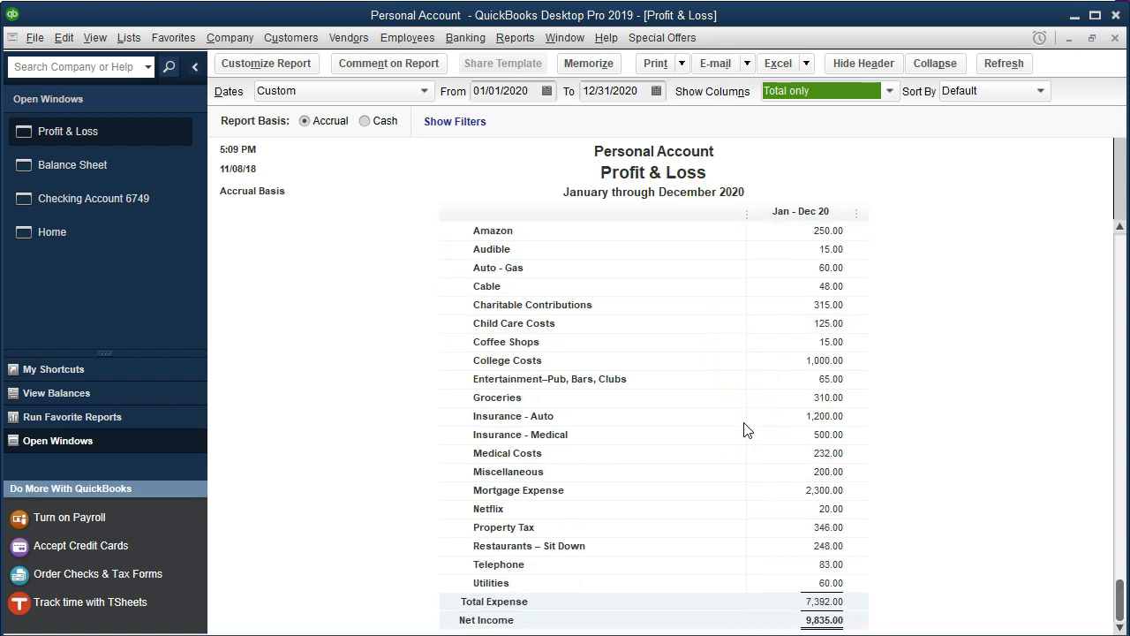
left_click(821, 431)
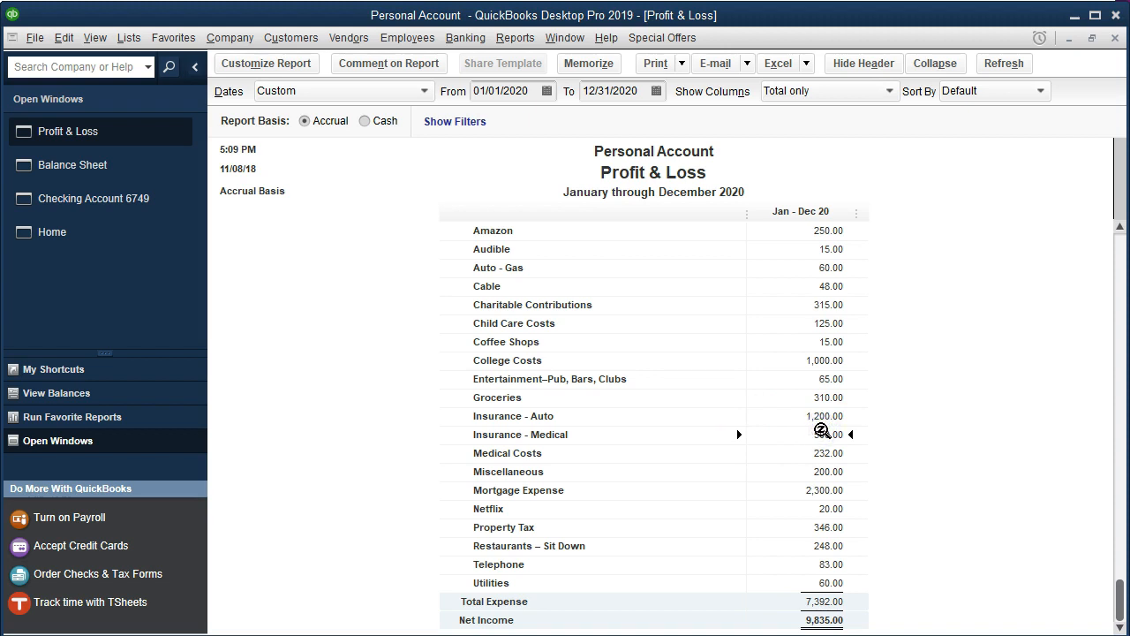
left_click(833, 468)
left_click(833, 453)
left_click(833, 583)
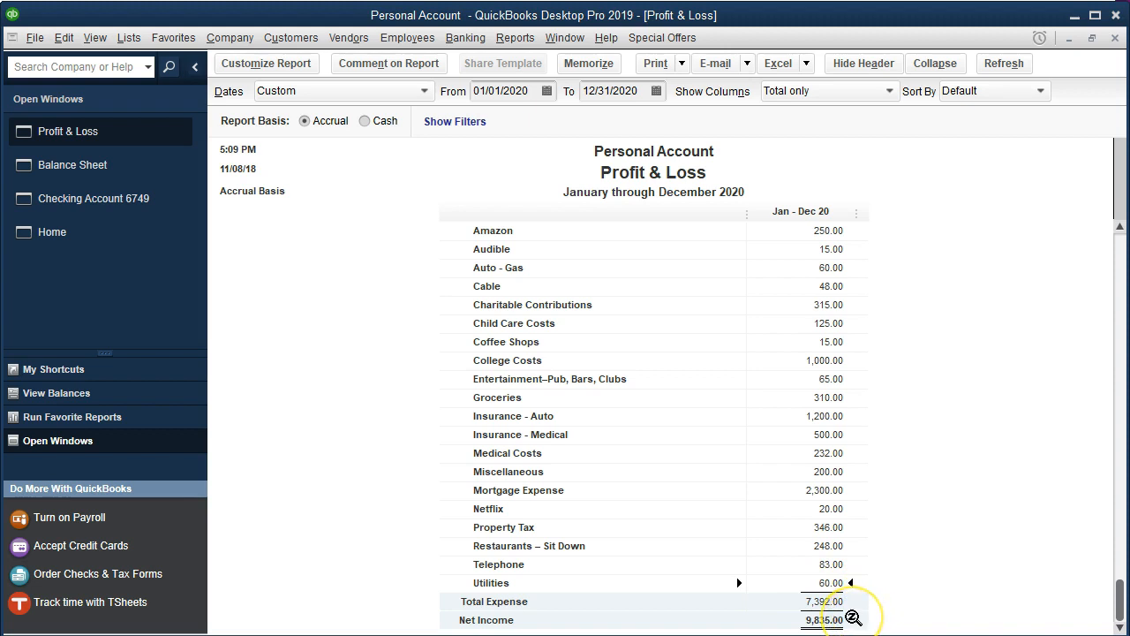
left_click(830, 528)
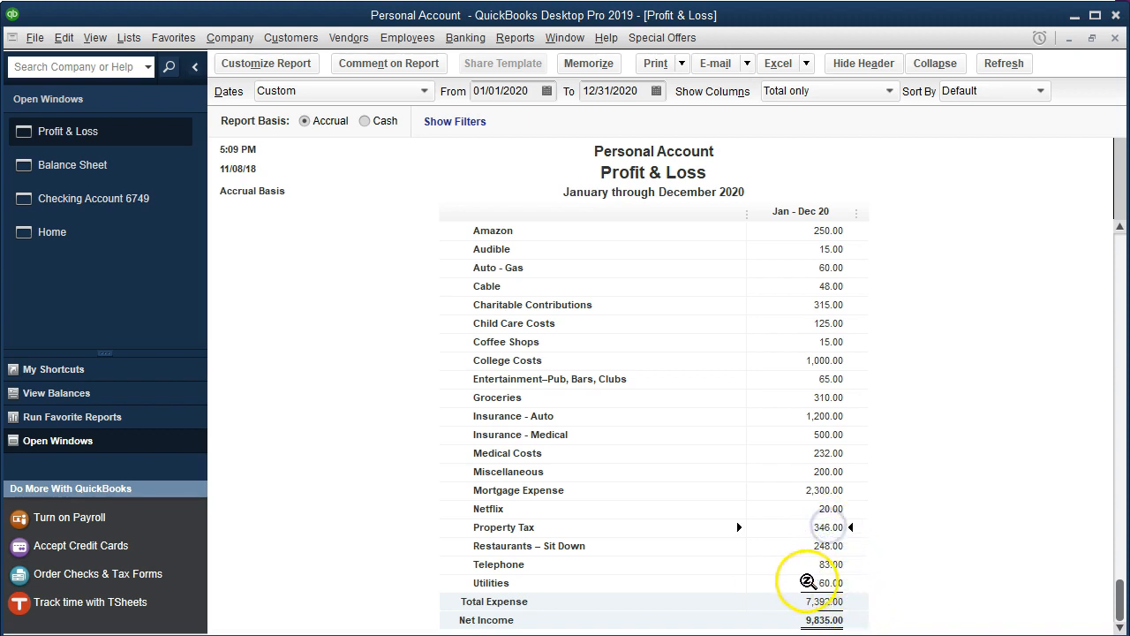
scroll(795, 566, "up", 3)
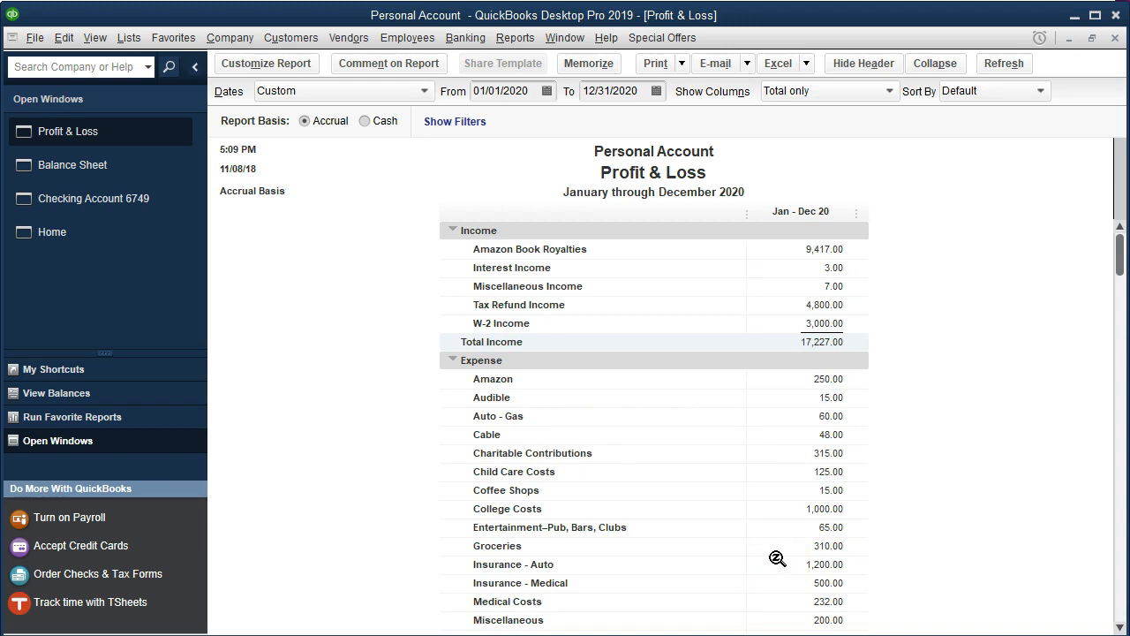
scroll(778, 558, "down", 2)
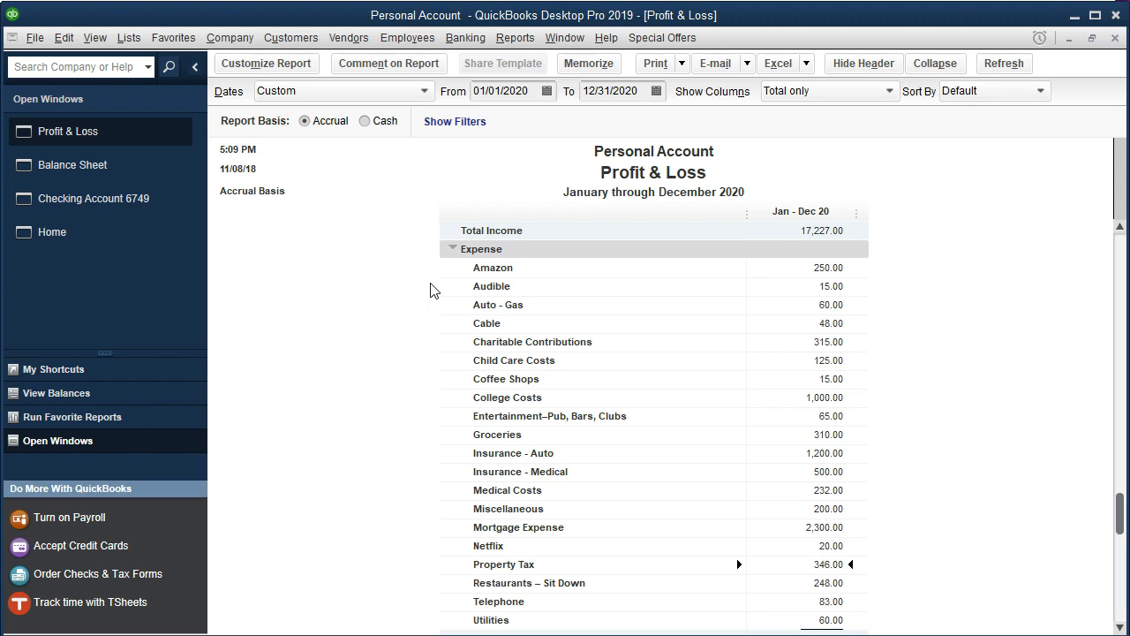
scroll(433, 290, "down", 1)
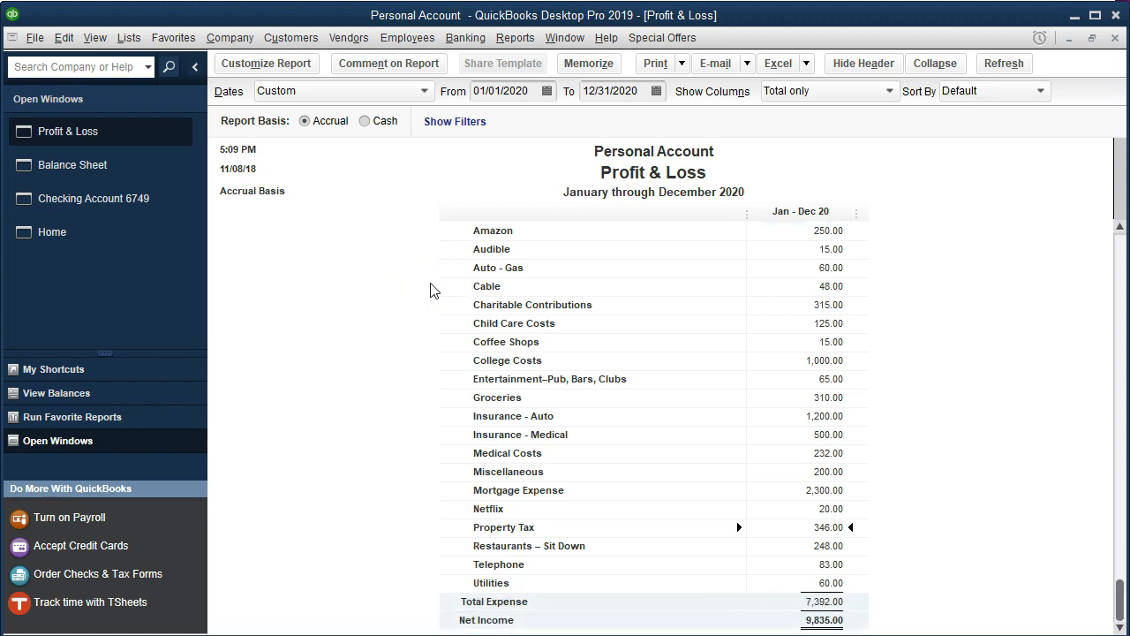